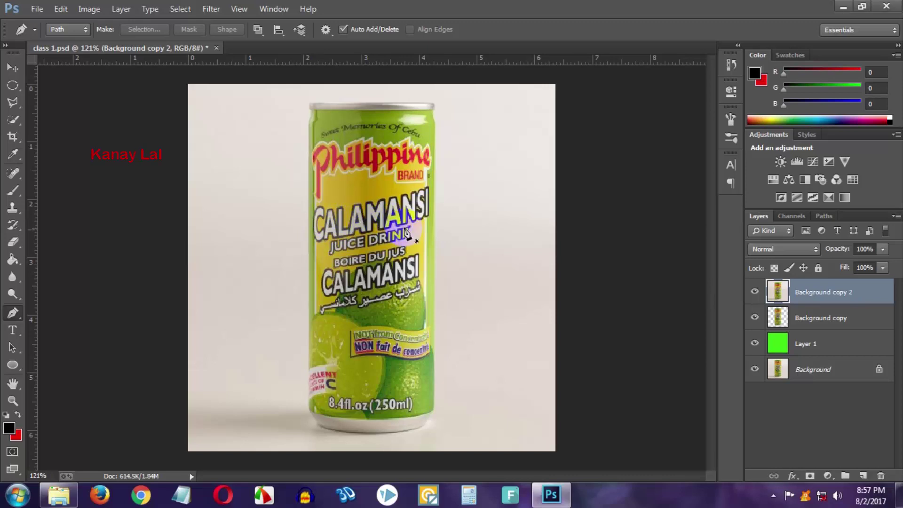
- Hide Background copy 2 and select Layer 1
{"action": "left_click", "coordinate": [755, 293]}
{"action": "left_click", "coordinate": [818, 322]}
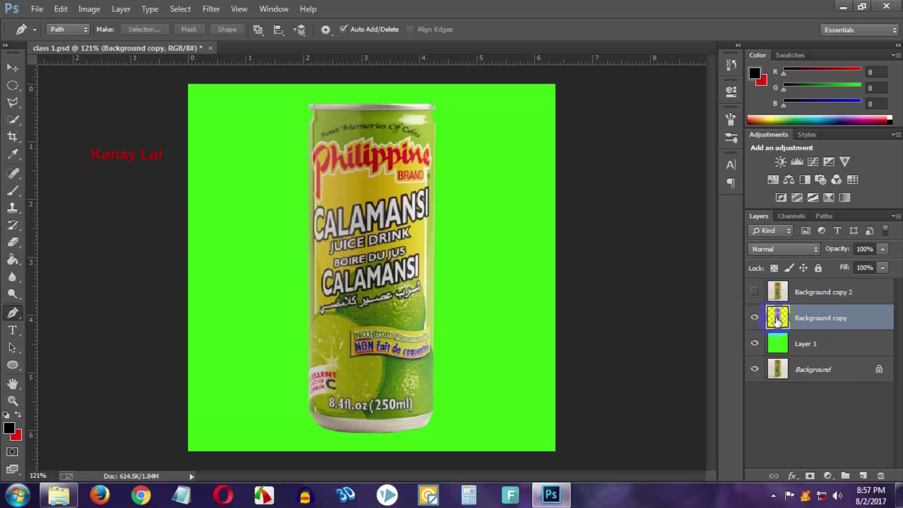
{"action": "left_click", "coordinate": [801, 348]}
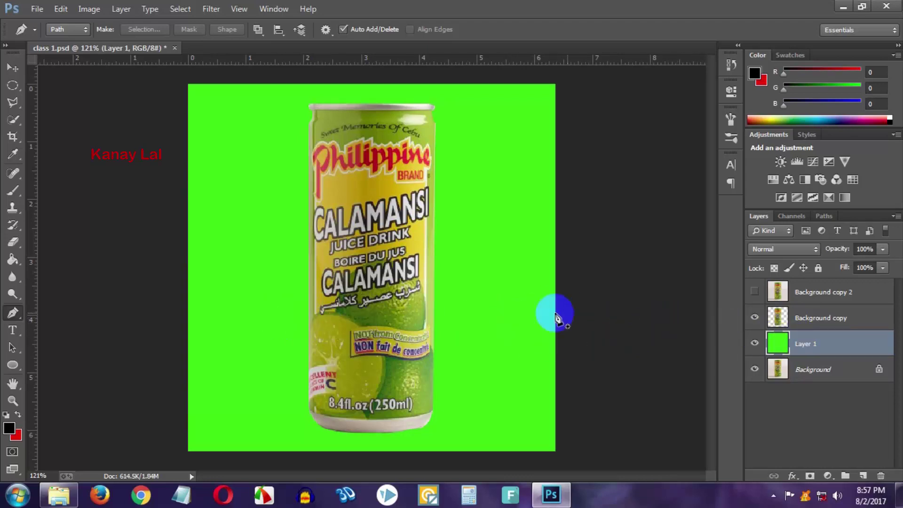
- Fill Layer 1 with white (#ffffff) using the Paint Bucket Tool
{"action": "left_click", "coordinate": [13, 260]}
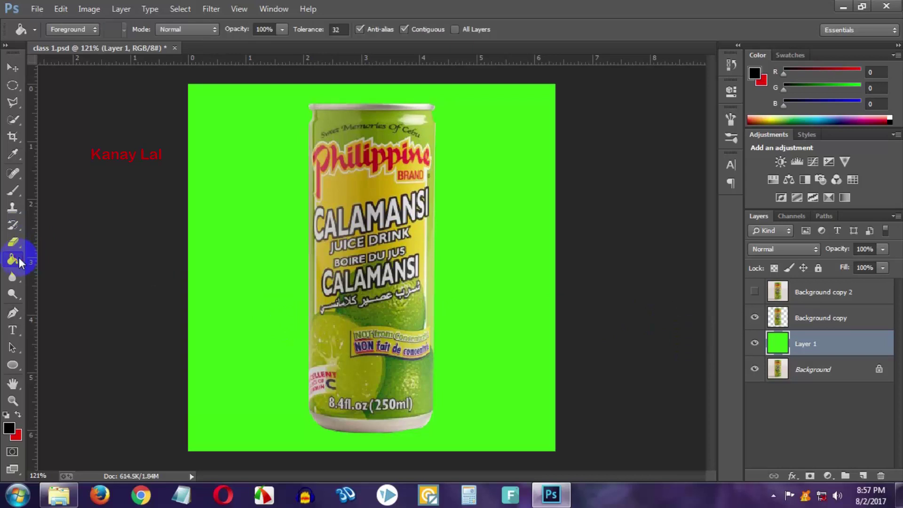
{"action": "left_click", "coordinate": [9, 429]}
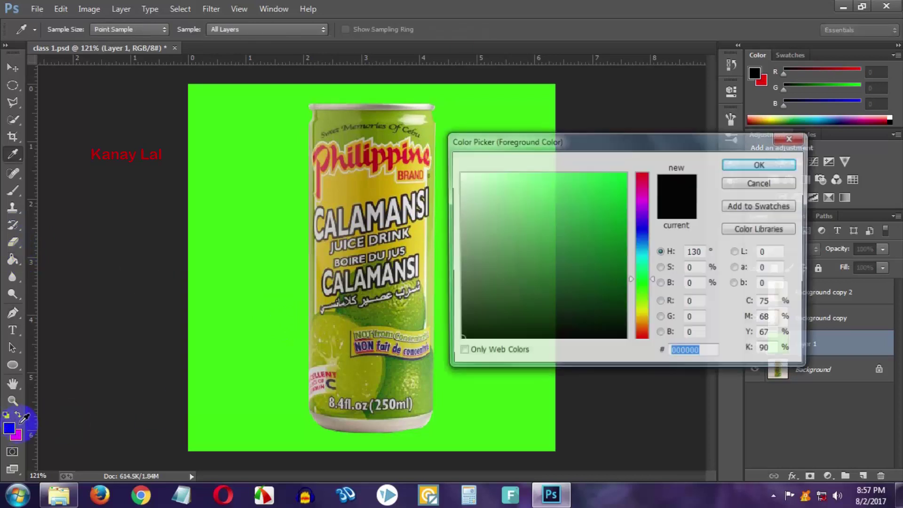
{"action": "left_click", "coordinate": [459, 173]}
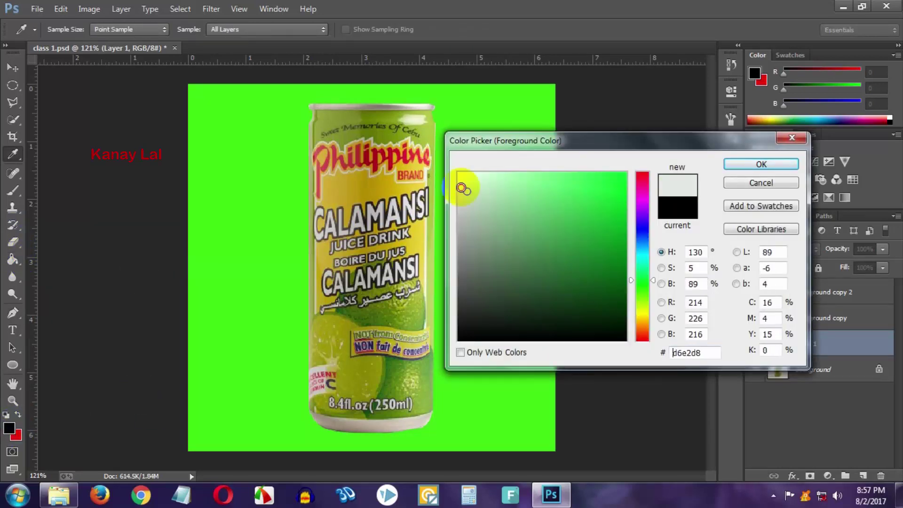
{"action": "left_click", "coordinate": [761, 164]}
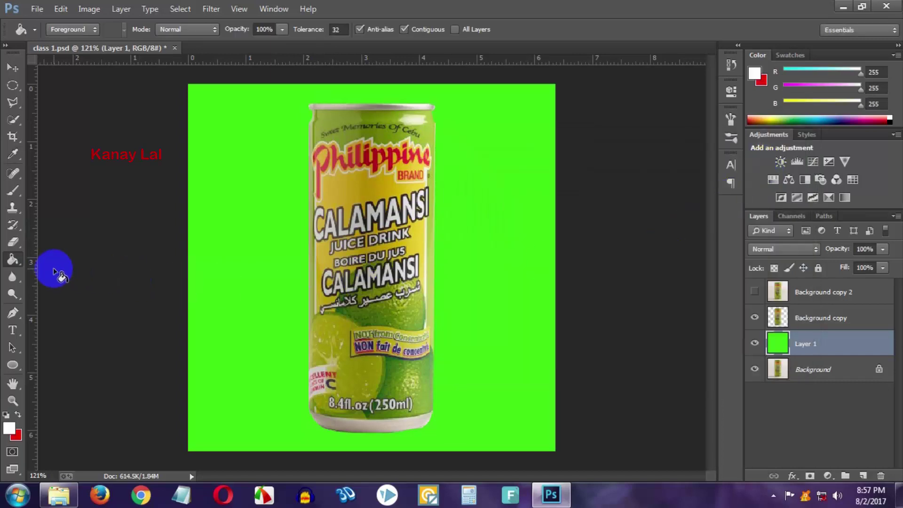
{"action": "left_click_drag", "start_coordinate": [13, 267], "coordinate": [65, 271]}
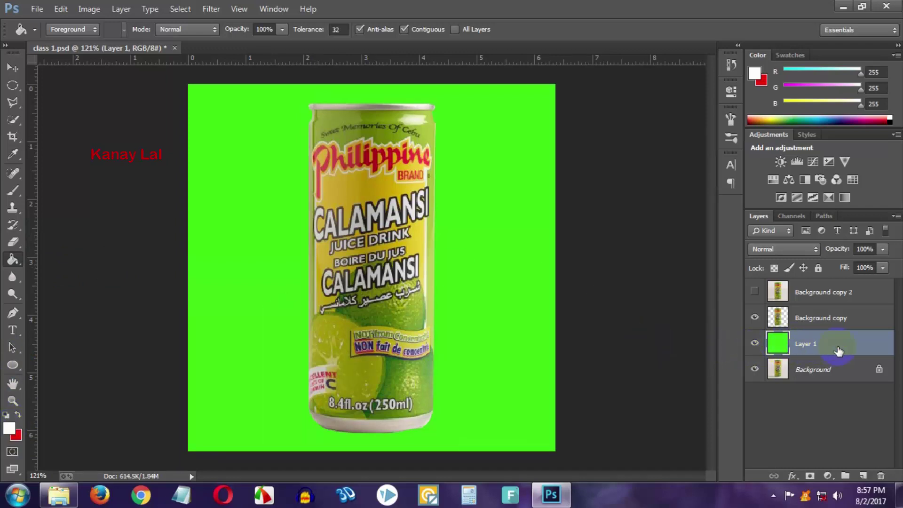
{"action": "left_click", "coordinate": [490, 265]}
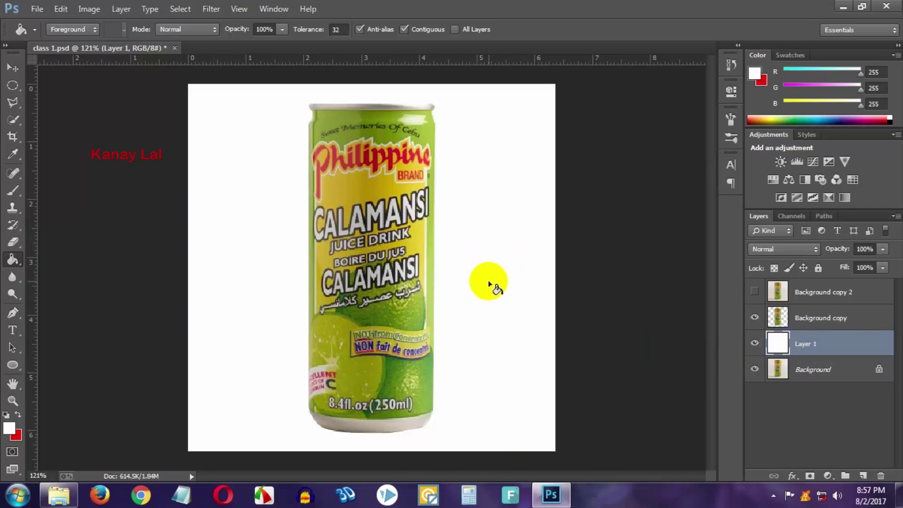
- Open Unsharp Mask on Background copy and bring the amount down to 86%
{"action": "left_click", "coordinate": [821, 318]}
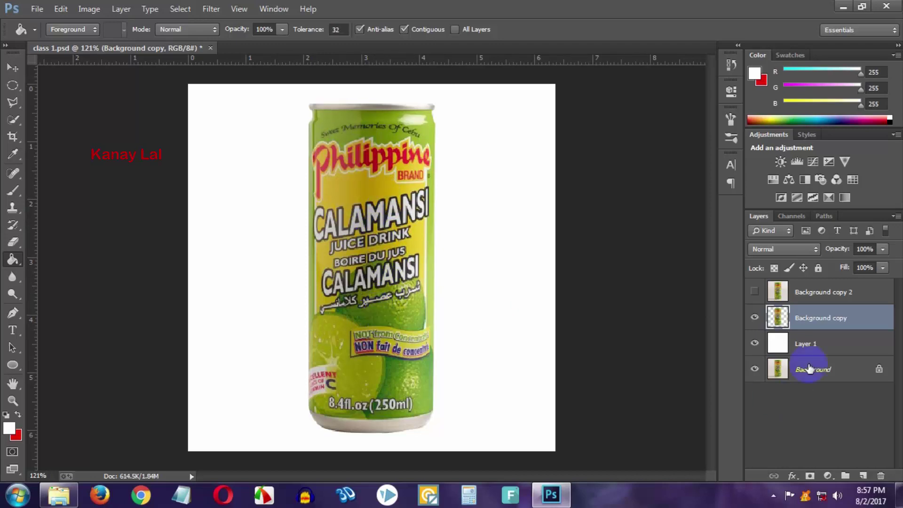
{"action": "left_click", "coordinate": [218, 11]}
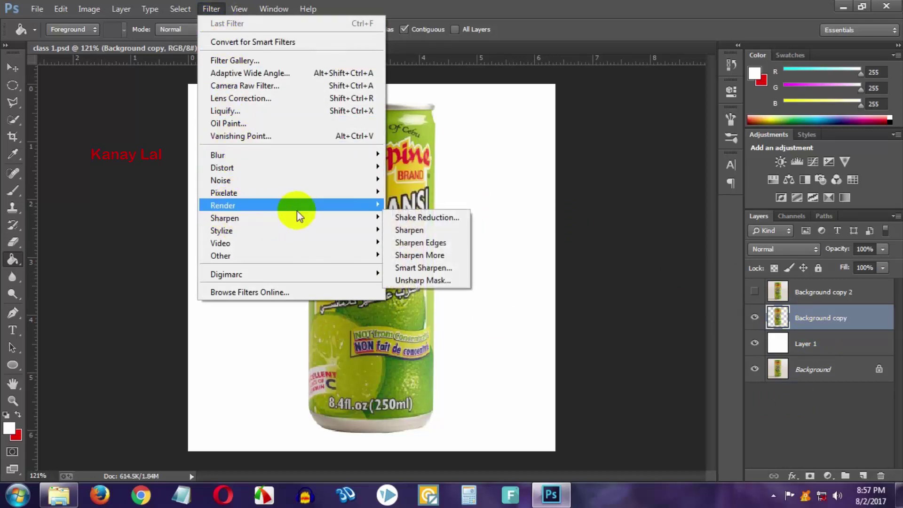
{"action": "mouse_move", "coordinate": [224, 218]}
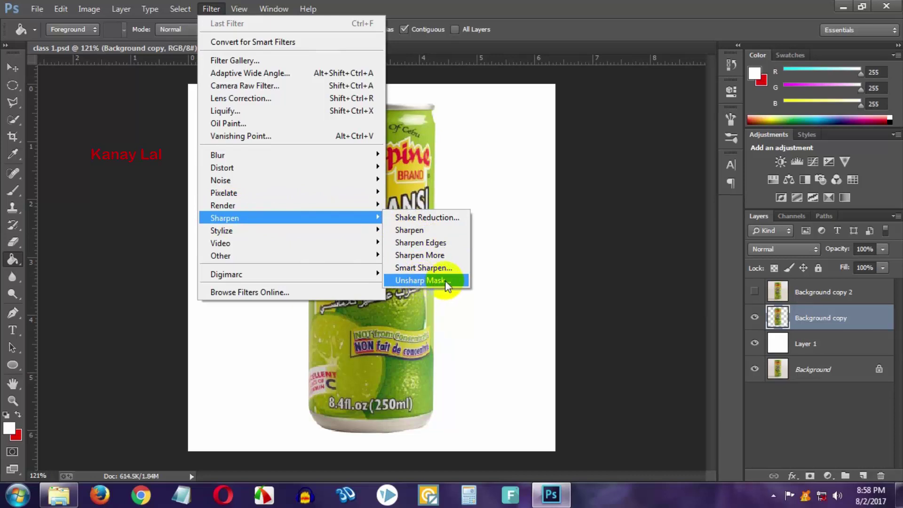
{"action": "left_click", "coordinate": [442, 281]}
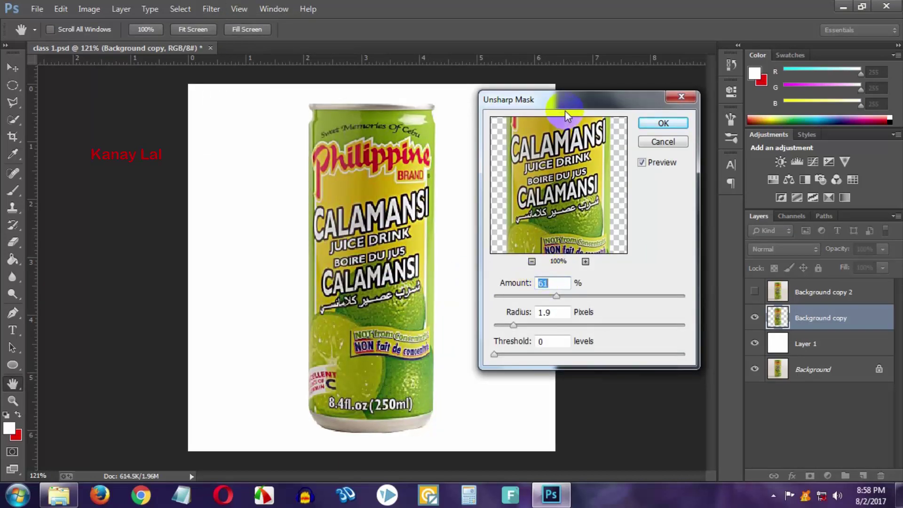
{"action": "left_click_drag", "start_coordinate": [568, 98], "coordinate": [559, 82]}
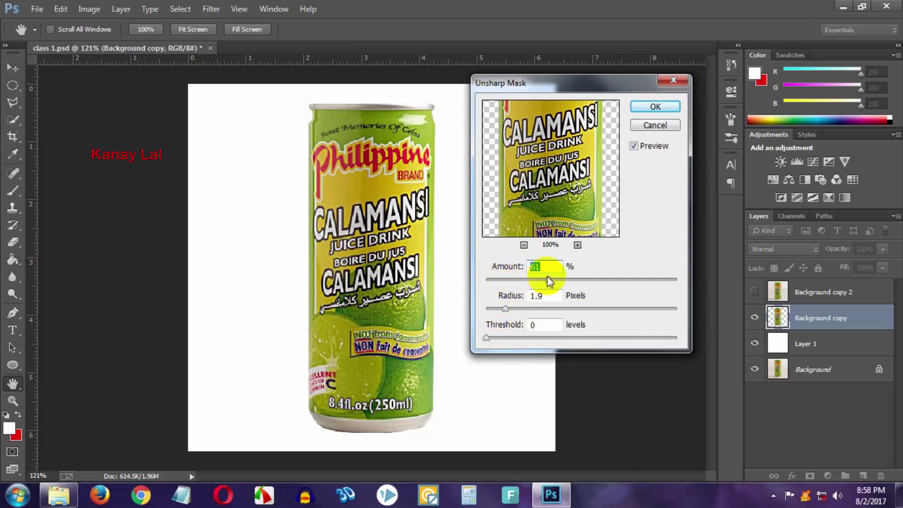
{"action": "left_click_drag", "start_coordinate": [547, 281], "coordinate": [641, 281]}
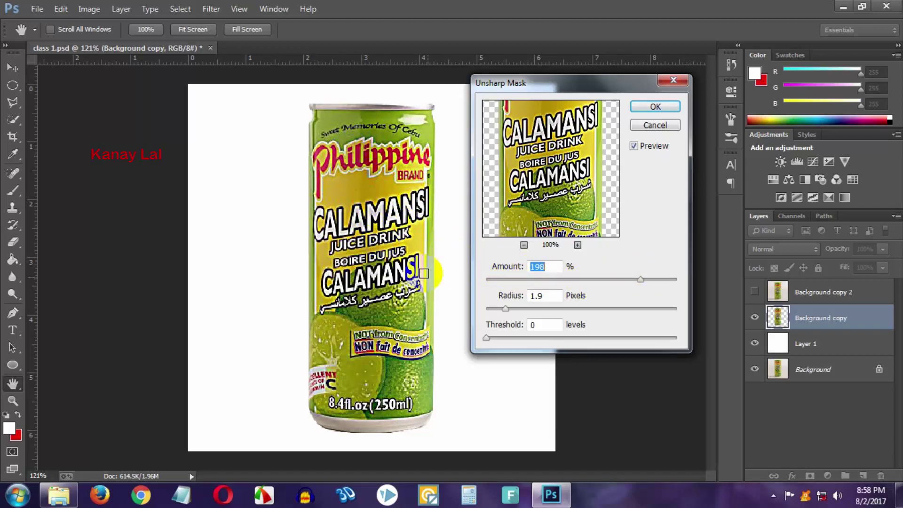
{"action": "left_click", "coordinate": [604, 279]}
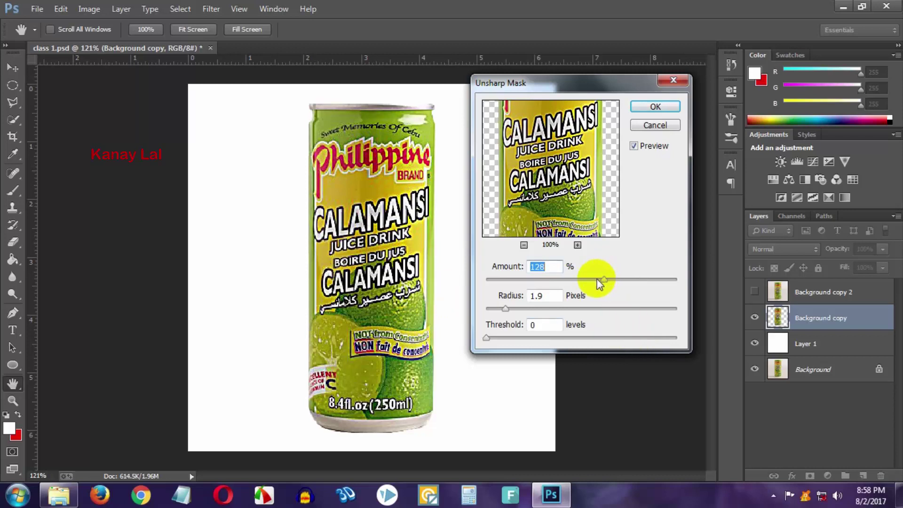
{"action": "left_click_drag", "start_coordinate": [598, 281], "coordinate": [579, 282]}
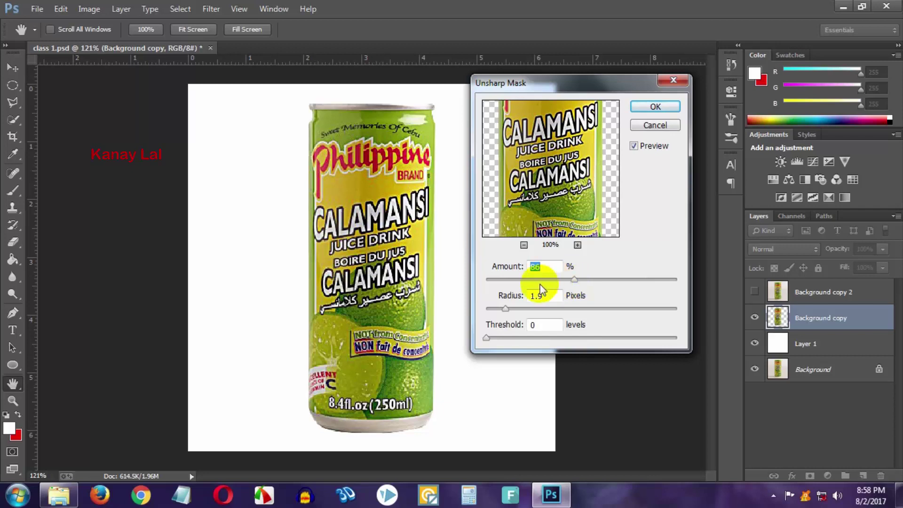
- Check the can's label in the preview and apply the sharpening at radius 1.9 pixels
{"action": "left_click_drag", "start_coordinate": [563, 182], "coordinate": [566, 219]}
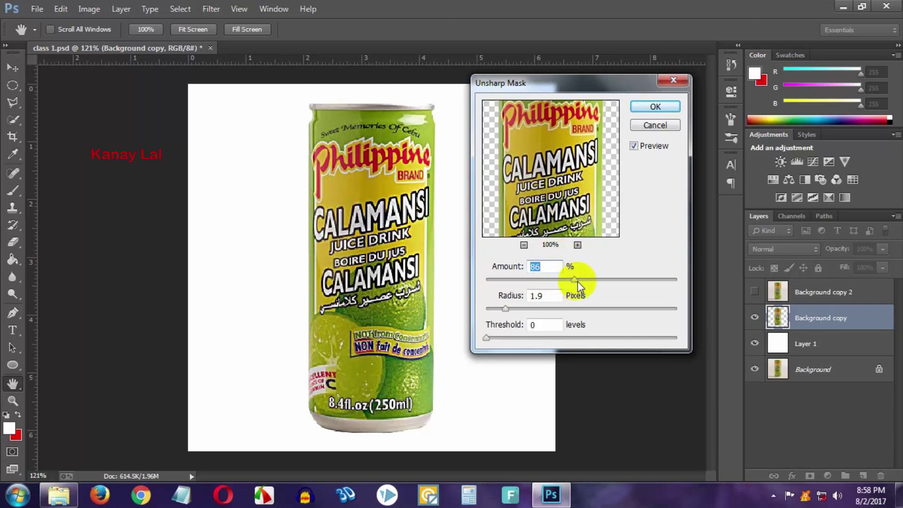
{"action": "mouse_move", "coordinate": [555, 87]}
{"action": "left_mouse_down"}
{"action": "mouse_move", "coordinate": [515, 109]}
{"action": "mouse_move", "coordinate": [520, 117]}
{"action": "left_mouse_up"}
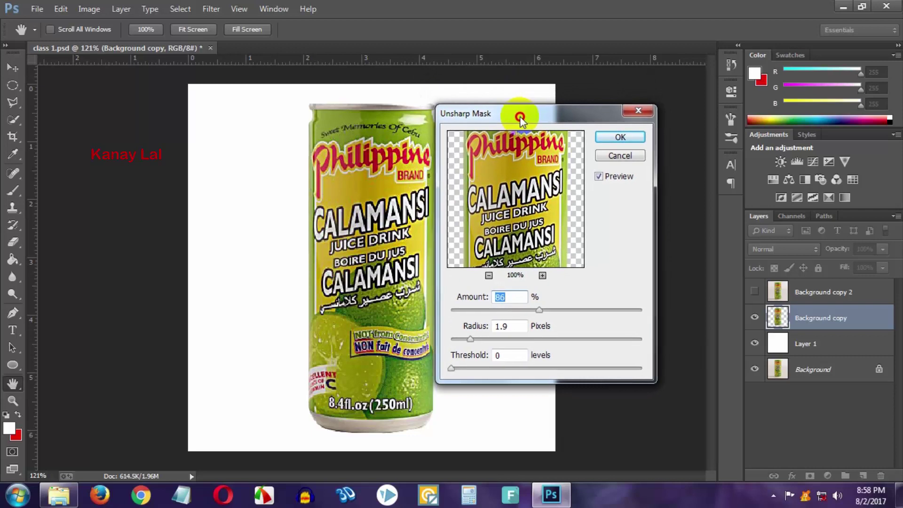
{"action": "left_click_drag", "start_coordinate": [533, 206], "coordinate": [513, 232]}
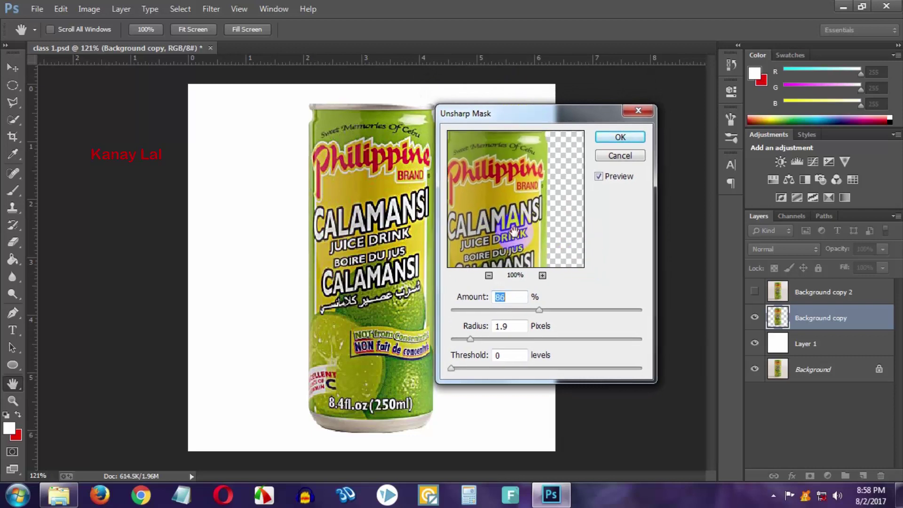
{"action": "mouse_move", "coordinate": [504, 171]}
{"action": "left_mouse_down"}
{"action": "mouse_move", "coordinate": [533, 201]}
{"action": "mouse_move", "coordinate": [507, 194]}
{"action": "left_mouse_up"}
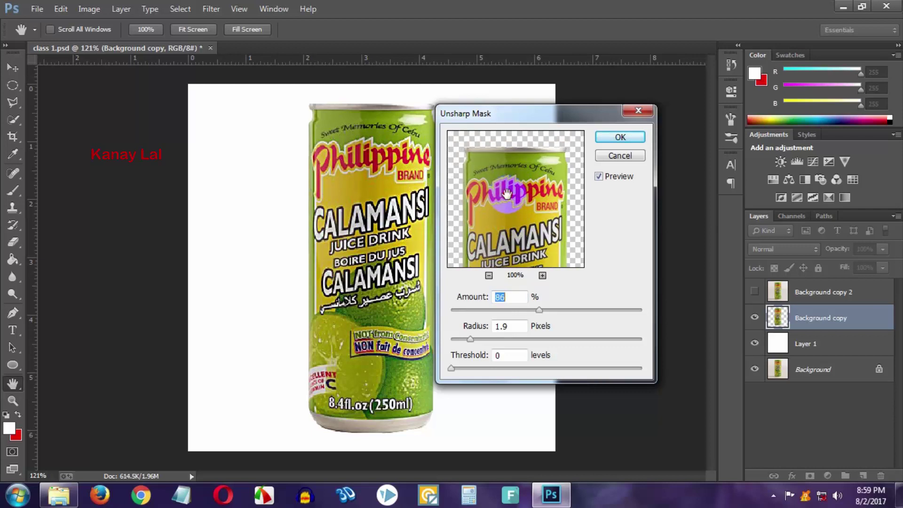
{"action": "mouse_move", "coordinate": [506, 193]}
{"action": "left_mouse_down"}
{"action": "mouse_move", "coordinate": [506, 178]}
{"action": "mouse_move", "coordinate": [522, 252]}
{"action": "mouse_move", "coordinate": [515, 217]}
{"action": "left_mouse_up"}
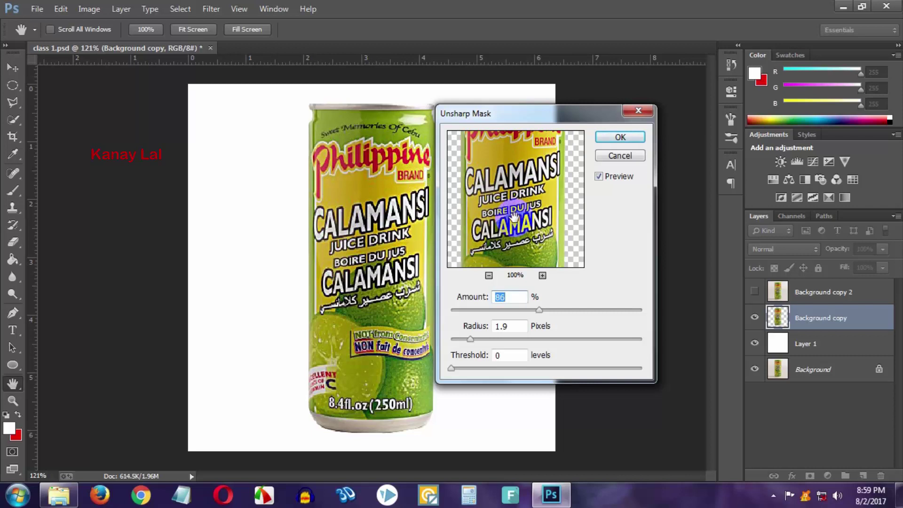
{"action": "left_click_drag", "start_coordinate": [514, 217], "coordinate": [525, 257]}
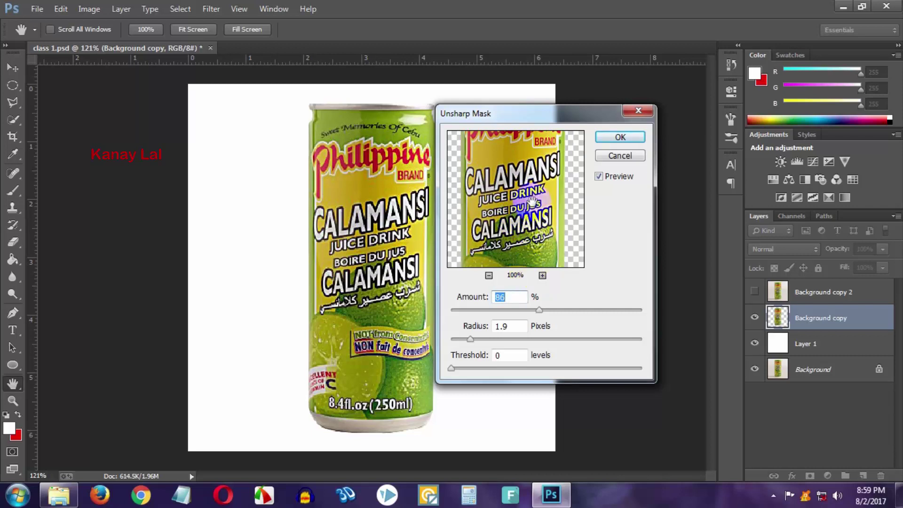
{"action": "left_click_drag", "start_coordinate": [524, 202], "coordinate": [530, 255]}
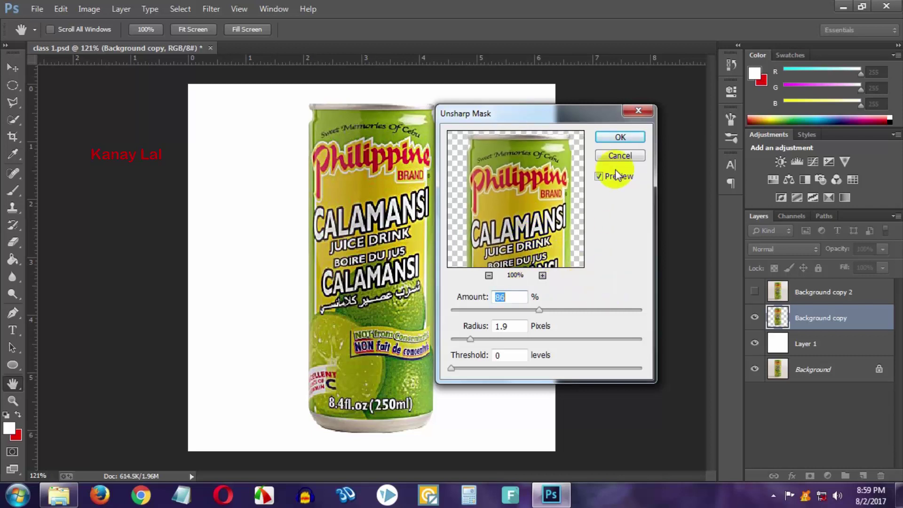
{"action": "left_click", "coordinate": [621, 138]}
- Trial hue shifts and a saturation boost on the can in Hue/Saturation, then cancel without applying
{"action": "key", "text": "g"}
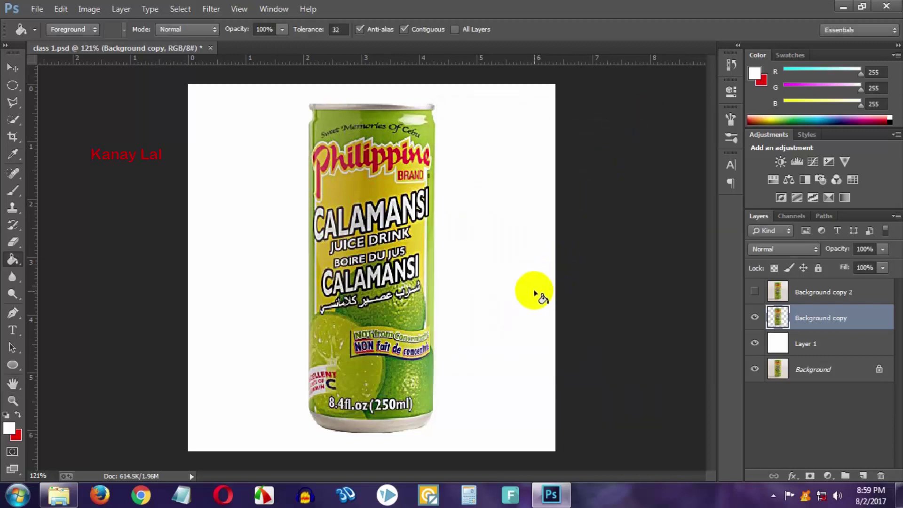
{"action": "scroll", "coordinate": [507, 295], "scroll_direction": "up", "scroll_amount": 2}
{"action": "scroll", "coordinate": [449, 300], "scroll_direction": "down", "scroll_amount": 2}
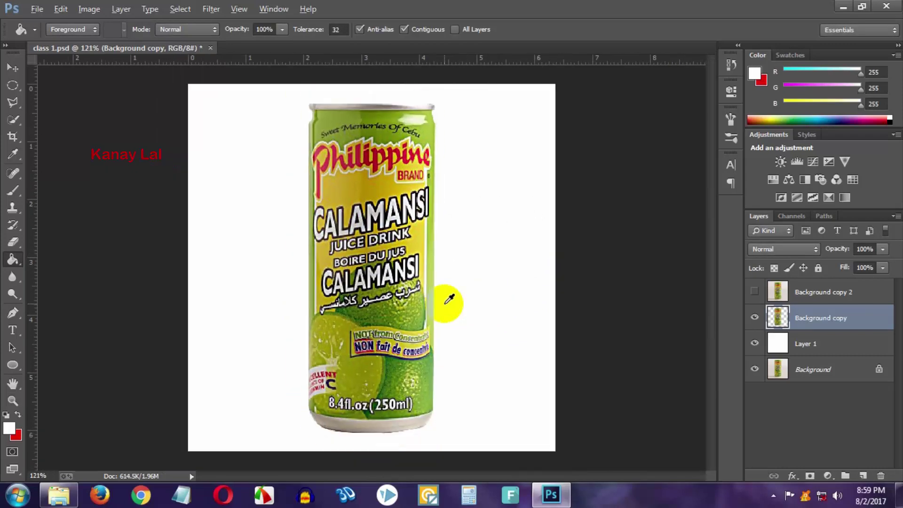
{"action": "scroll", "coordinate": [489, 282], "scroll_direction": "up", "scroll_amount": 1}
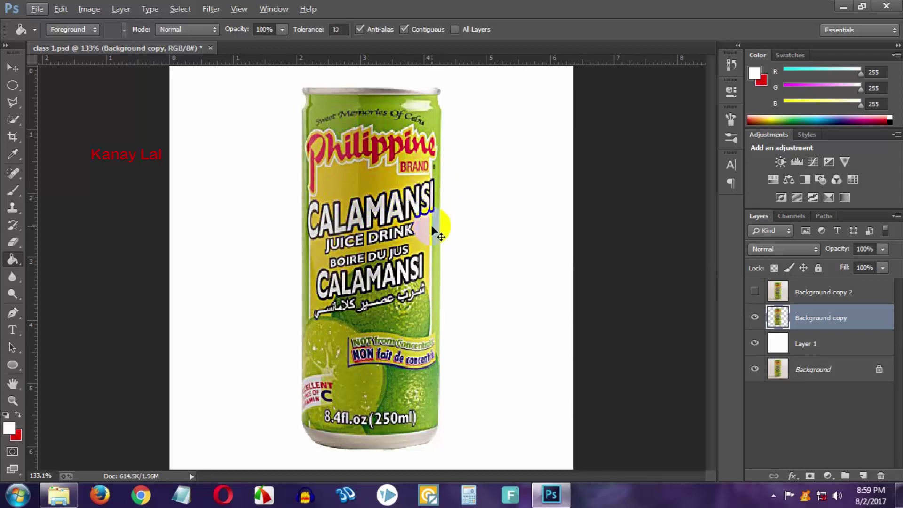
{"action": "key", "text": "ctrl+u"}
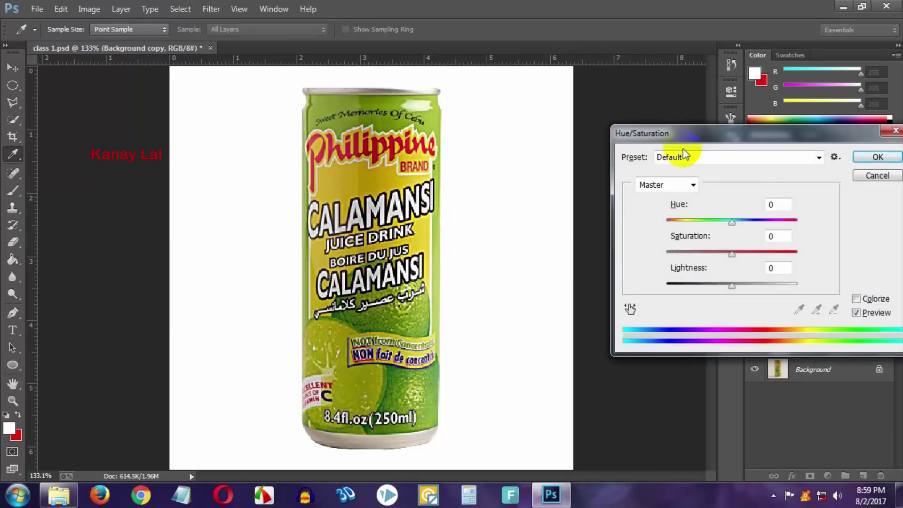
{"action": "left_click_drag", "start_coordinate": [698, 138], "coordinate": [600, 124]}
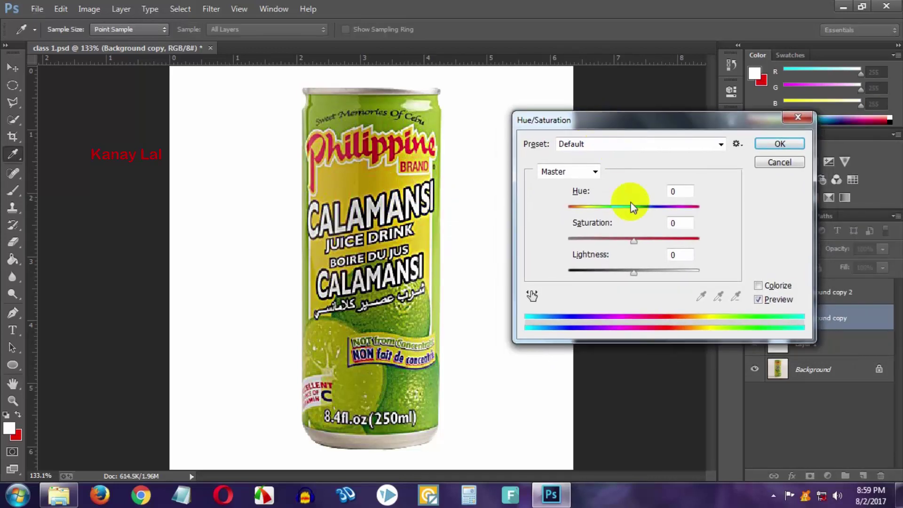
{"action": "mouse_move", "coordinate": [635, 212]}
{"action": "left_mouse_down"}
{"action": "mouse_move", "coordinate": [612, 209]}
{"action": "mouse_move", "coordinate": [671, 205]}
{"action": "mouse_move", "coordinate": [582, 210]}
{"action": "mouse_move", "coordinate": [661, 207]}
{"action": "mouse_move", "coordinate": [628, 210]}
{"action": "left_mouse_up"}
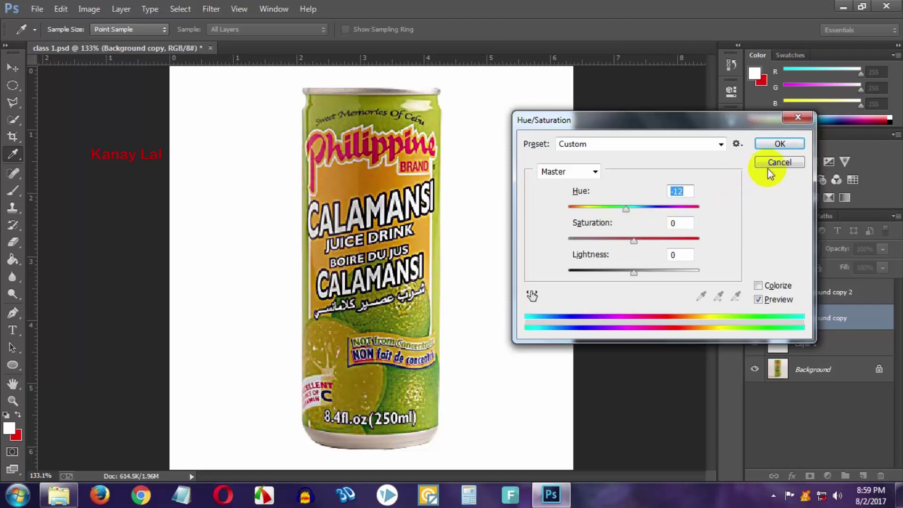
{"action": "double_click", "coordinate": [679, 191]}
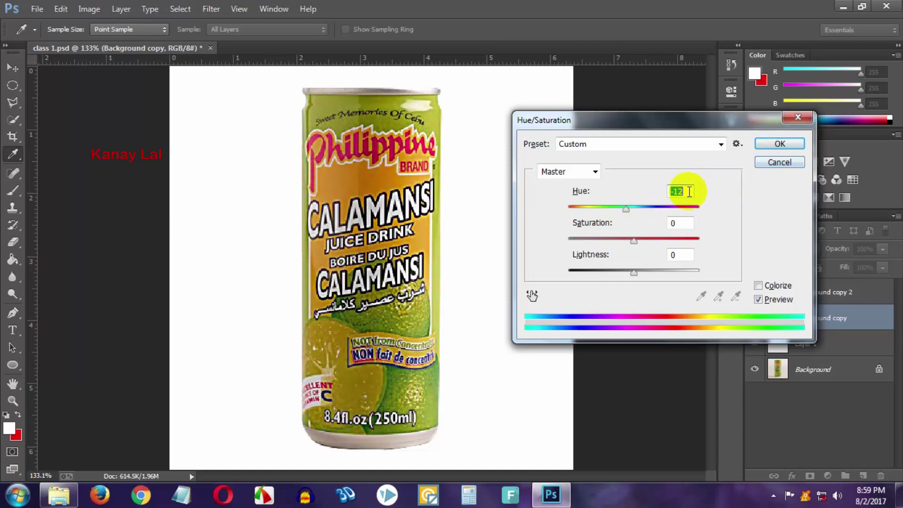
{"action": "type", "text": "0"}
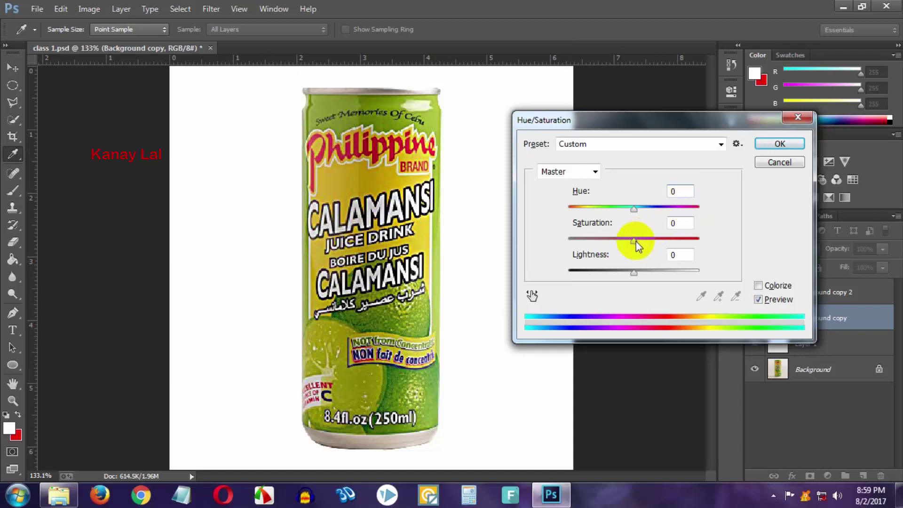
{"action": "mouse_move", "coordinate": [635, 240]}
{"action": "left_mouse_down"}
{"action": "mouse_move", "coordinate": [669, 242]}
{"action": "mouse_move", "coordinate": [649, 241]}
{"action": "mouse_move", "coordinate": [661, 244]}
{"action": "left_mouse_up"}
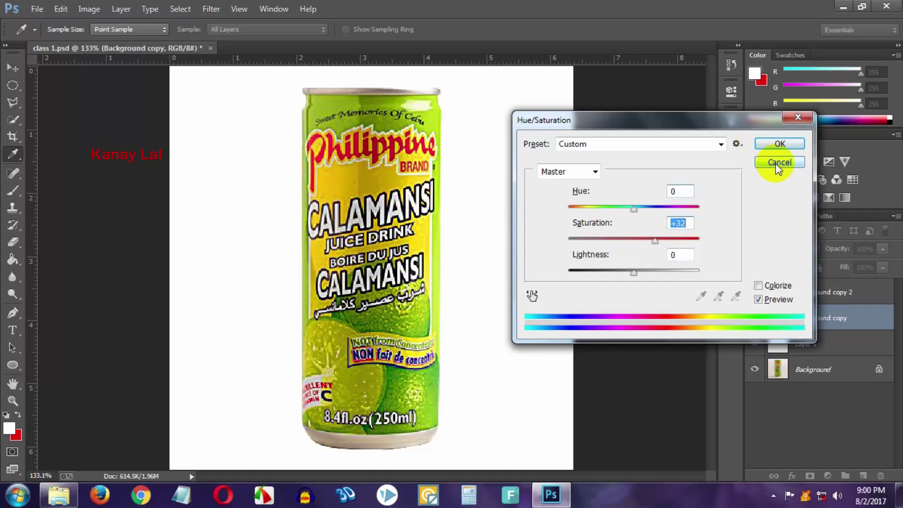
{"action": "mouse_move", "coordinate": [634, 208]}
{"action": "left_mouse_down"}
{"action": "mouse_move", "coordinate": [581, 209]}
{"action": "mouse_move", "coordinate": [677, 209]}
{"action": "mouse_move", "coordinate": [592, 210]}
{"action": "mouse_move", "coordinate": [643, 214]}
{"action": "mouse_move", "coordinate": [665, 207]}
{"action": "mouse_move", "coordinate": [607, 207]}
{"action": "mouse_move", "coordinate": [682, 204]}
{"action": "mouse_move", "coordinate": [608, 210]}
{"action": "mouse_move", "coordinate": [663, 205]}
{"action": "mouse_move", "coordinate": [631, 207]}
{"action": "left_mouse_up"}
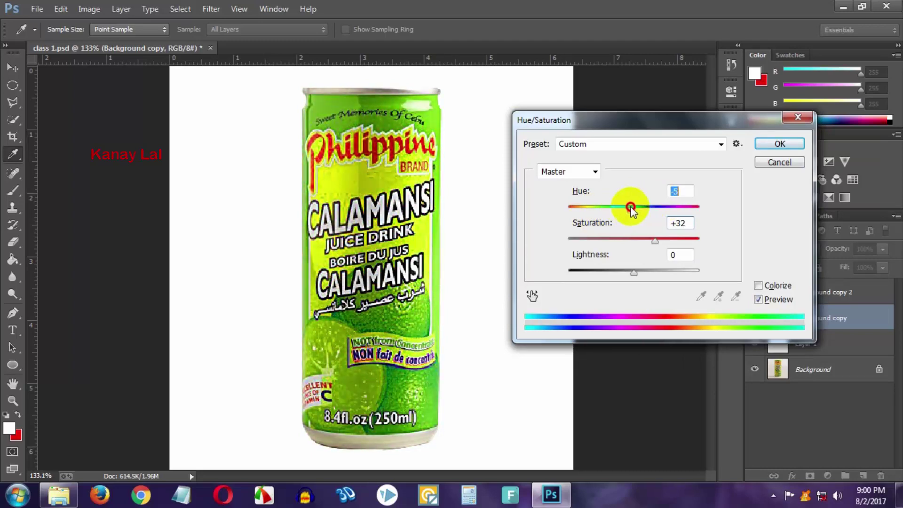
{"action": "left_click", "coordinate": [779, 162]}
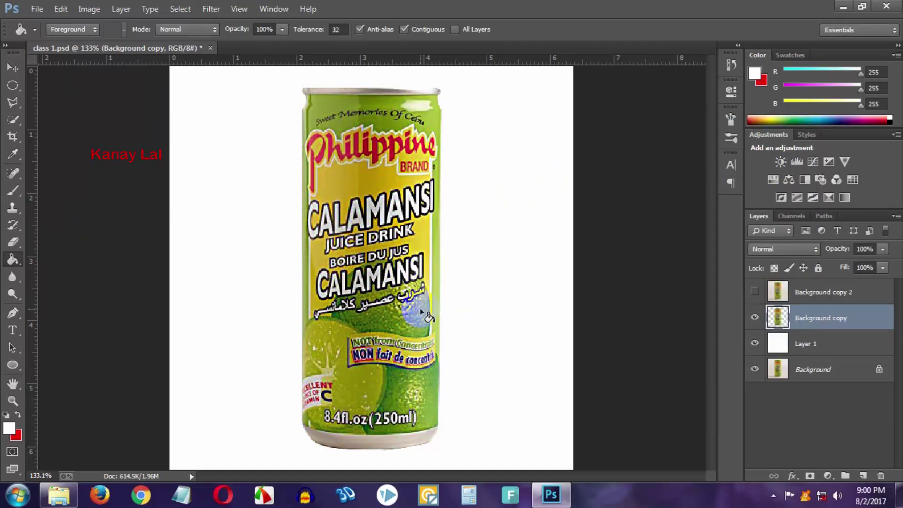
- Open the Selective Color adjustment for the can on Background copy
{"action": "left_click", "coordinate": [435, 310]}
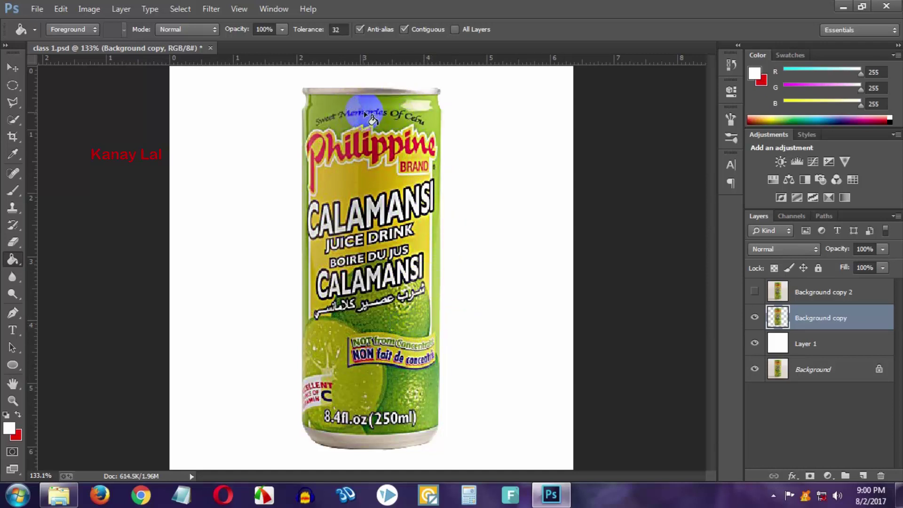
{"action": "left_click", "coordinate": [229, 77]}
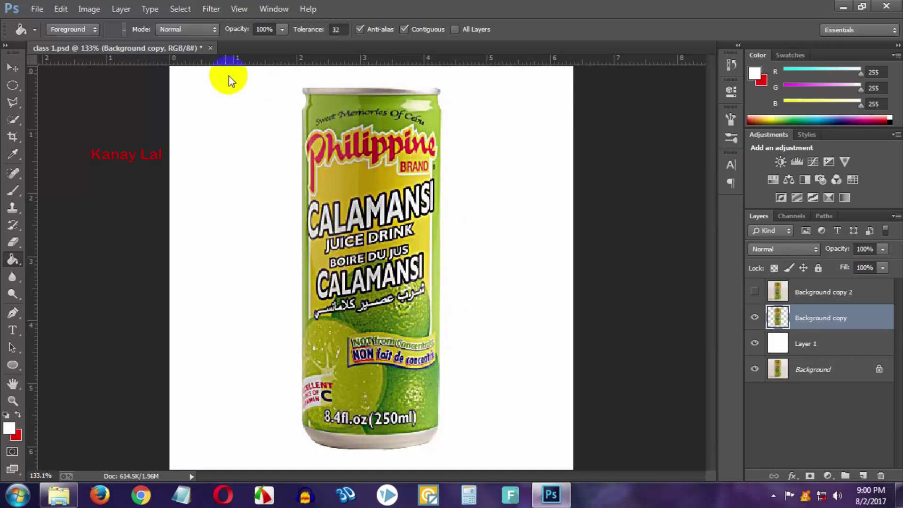
{"action": "left_click", "coordinate": [87, 10]}
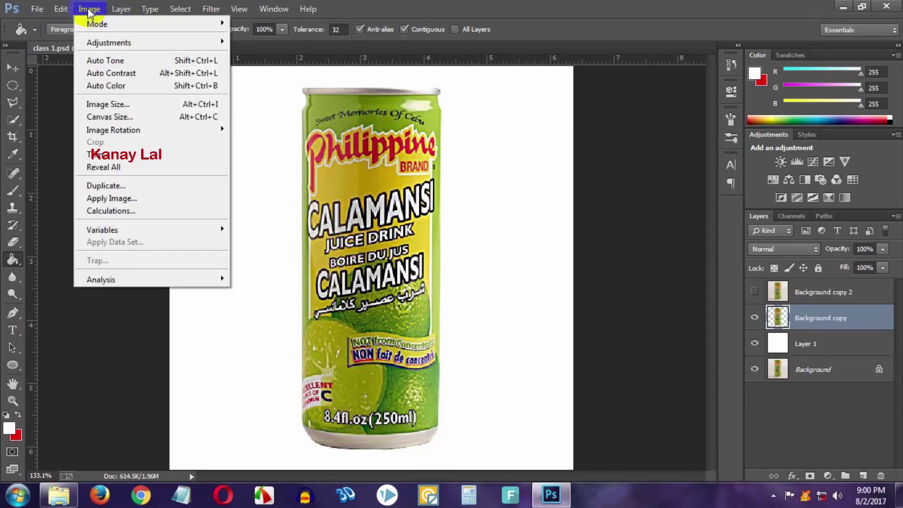
{"action": "left_click", "coordinate": [106, 40]}
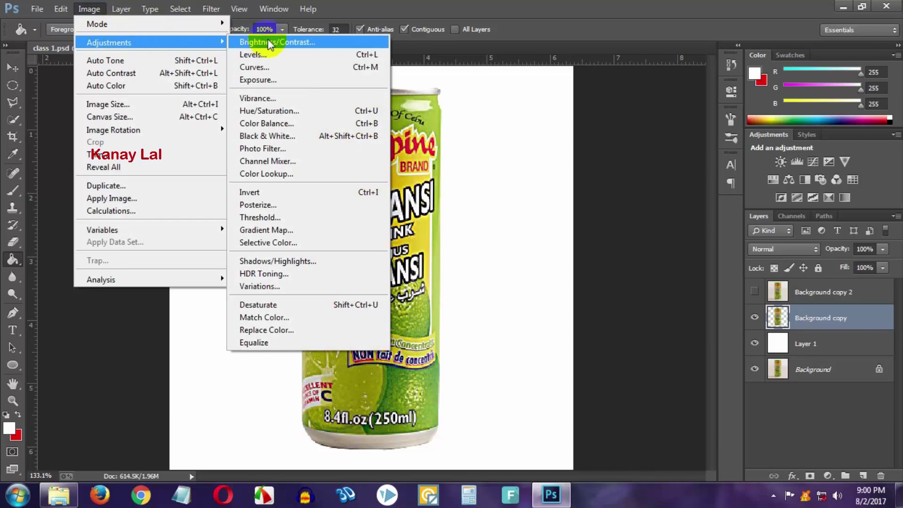
{"action": "left_click", "coordinate": [279, 244]}
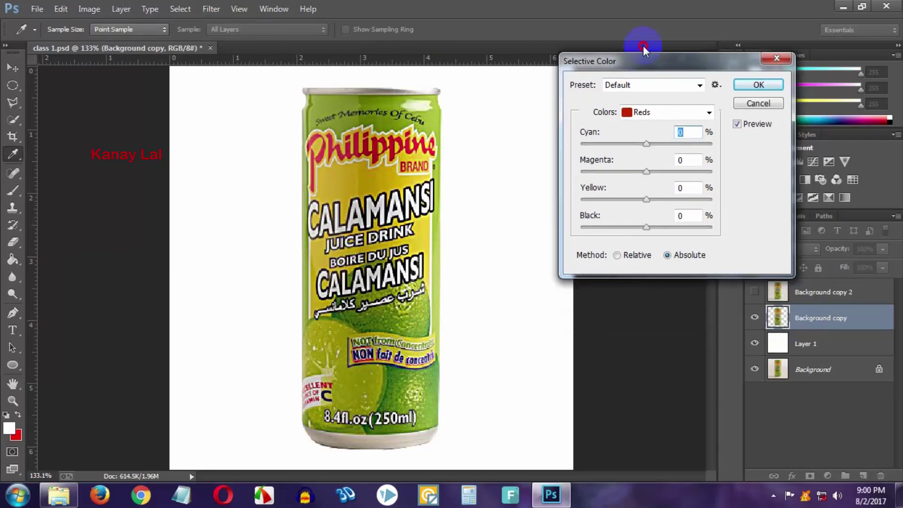
{"action": "left_click_drag", "start_coordinate": [655, 100], "coordinate": [643, 46]}
{"action": "left_click", "coordinate": [652, 102]}
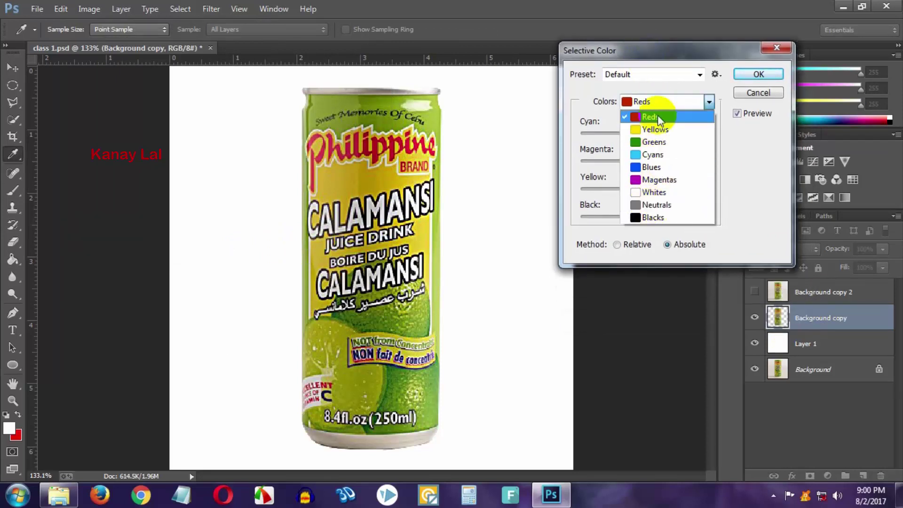
{"action": "left_click", "coordinate": [668, 59]}
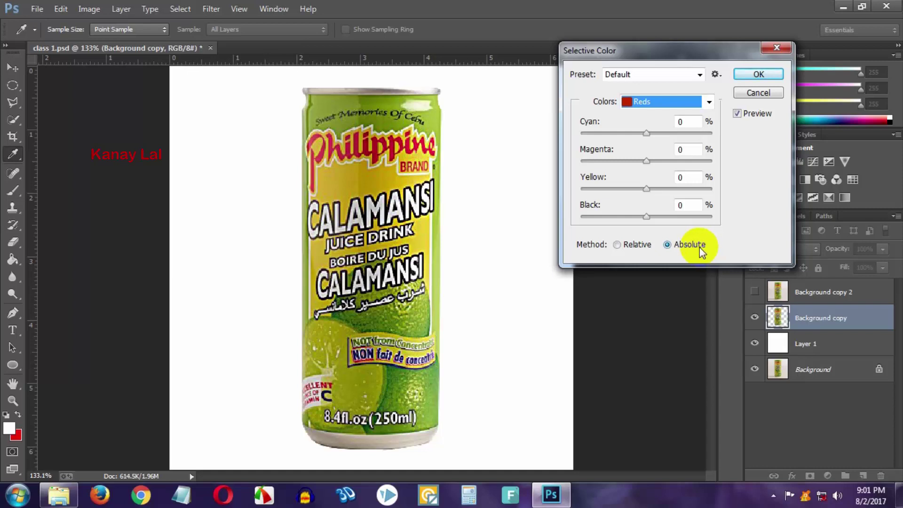
- Set the Yellows range to Cyan +14, Yellow +34 and Black +9
{"action": "left_click", "coordinate": [647, 100]}
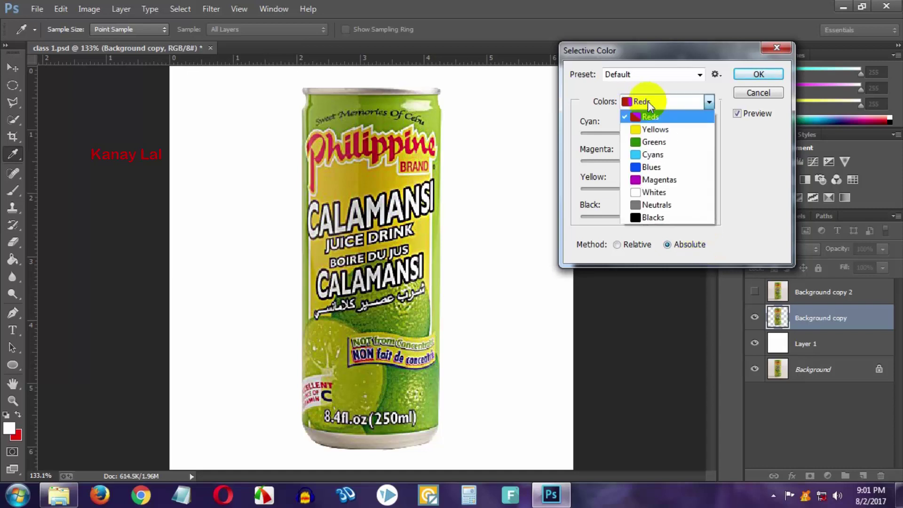
{"action": "left_click", "coordinate": [652, 132]}
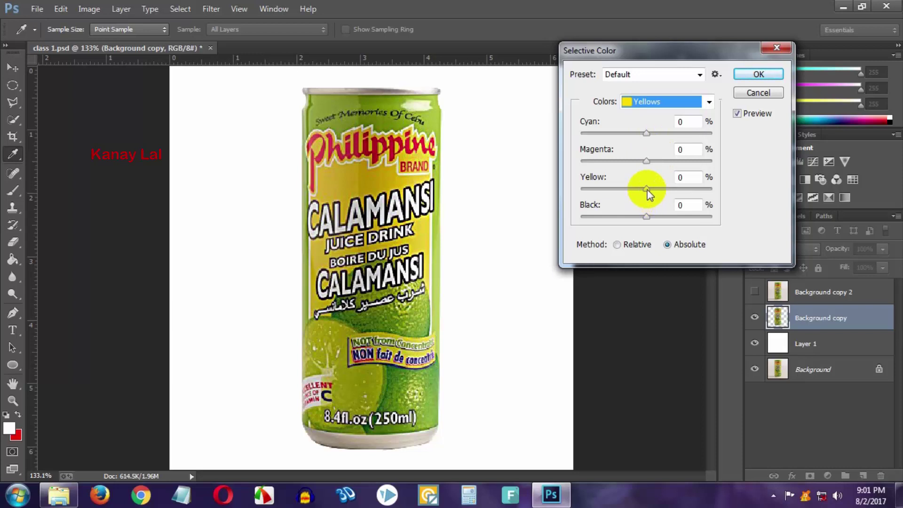
{"action": "mouse_move", "coordinate": [647, 190]}
{"action": "left_mouse_down"}
{"action": "mouse_move", "coordinate": [627, 190]}
{"action": "mouse_move", "coordinate": [663, 197]}
{"action": "left_mouse_up"}
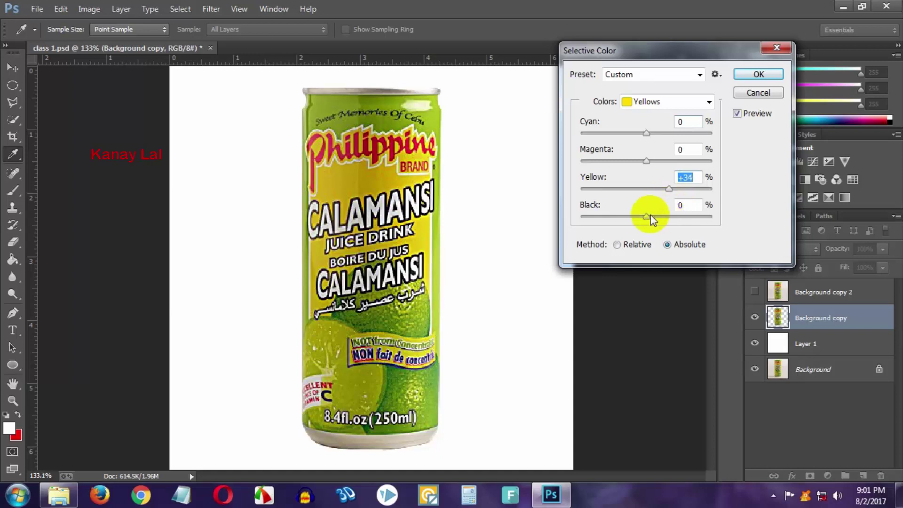
{"action": "left_click_drag", "start_coordinate": [645, 217], "coordinate": [652, 218]}
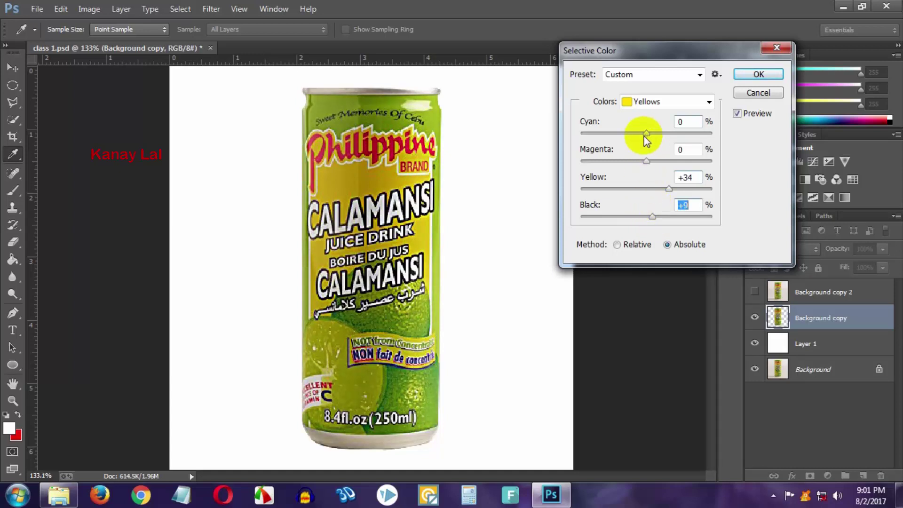
{"action": "mouse_move", "coordinate": [646, 134]}
{"action": "left_mouse_down"}
{"action": "mouse_move", "coordinate": [596, 145]}
{"action": "mouse_move", "coordinate": [652, 149]}
{"action": "left_mouse_up"}
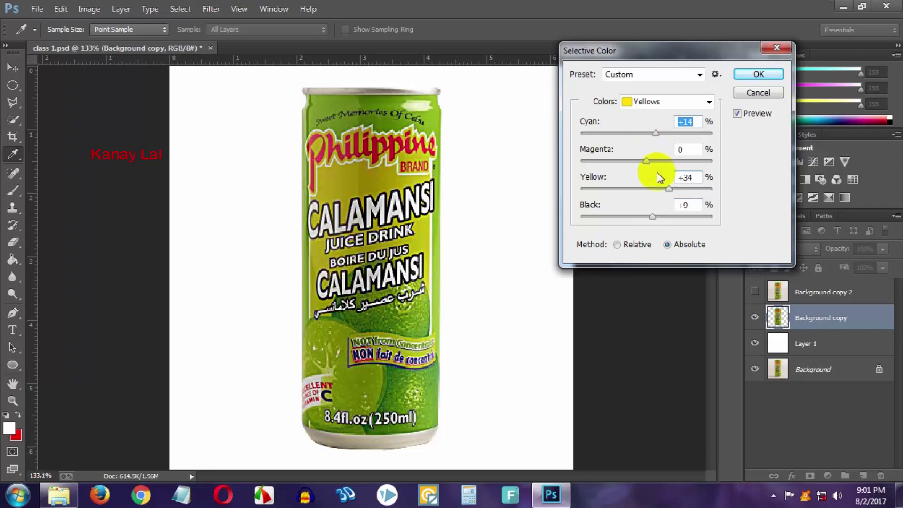
{"action": "left_click", "coordinate": [399, 113]}
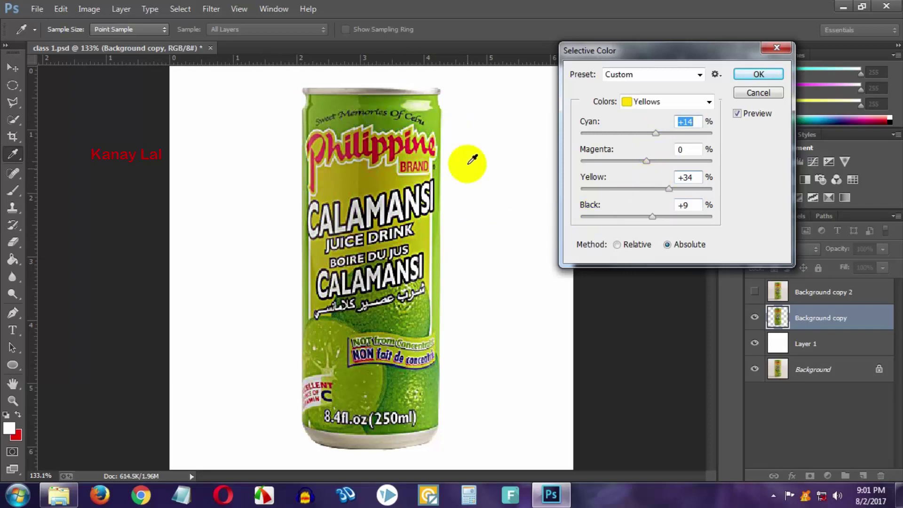
{"action": "left_click", "coordinate": [381, 113]}
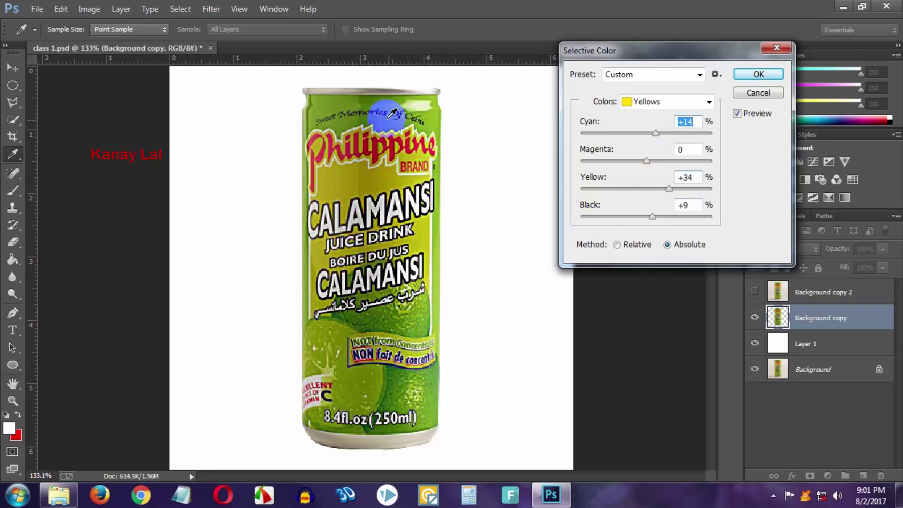
- Apply the Selective Color correction and zoom in and out to inspect the can
{"action": "left_click", "coordinate": [757, 76]}
{"action": "key", "text": "g"}
{"action": "scroll", "coordinate": [385, 311], "scroll_direction": "up", "scroll_amount": 2}
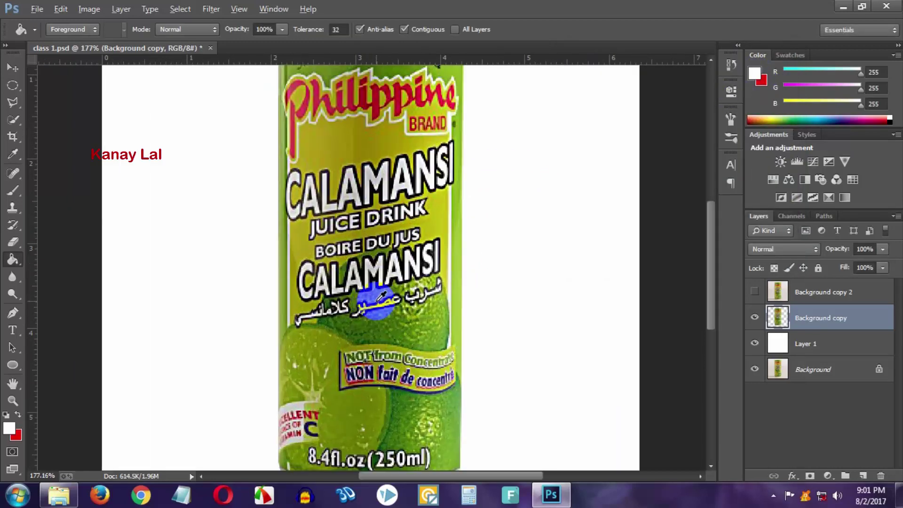
{"action": "scroll", "coordinate": [397, 308], "scroll_direction": "down", "scroll_amount": 3}
{"action": "scroll", "coordinate": [399, 308], "scroll_direction": "down", "scroll_amount": 2}
{"action": "scroll", "coordinate": [404, 301], "scroll_direction": "up", "scroll_amount": 3}
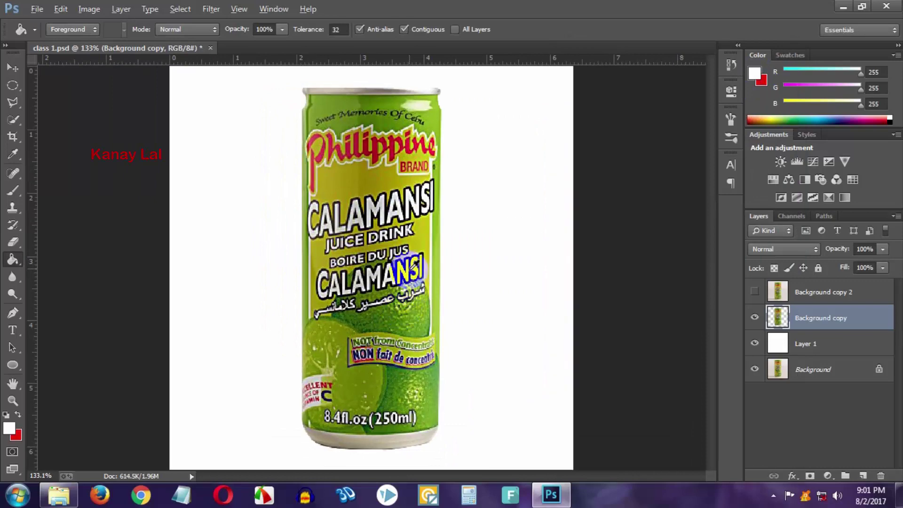
{"action": "scroll", "coordinate": [417, 260], "scroll_direction": "up", "scroll_amount": 1}
{"action": "scroll", "coordinate": [416, 260], "scroll_direction": "down", "scroll_amount": 2}
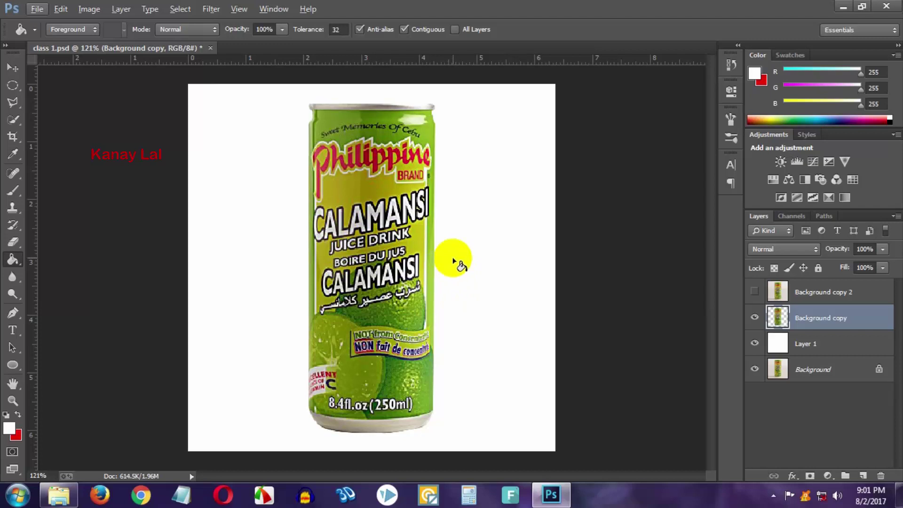
{"action": "scroll", "coordinate": [479, 251], "scroll_direction": "up", "scroll_amount": 3}
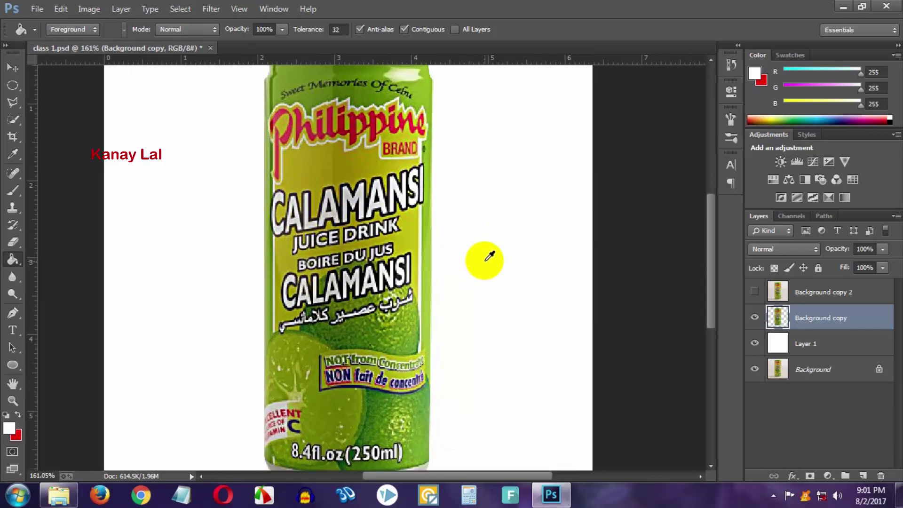
{"action": "scroll", "coordinate": [479, 257], "scroll_direction": "down", "scroll_amount": 2}
{"action": "scroll", "coordinate": [489, 267], "scroll_direction": "down", "scroll_amount": 2}
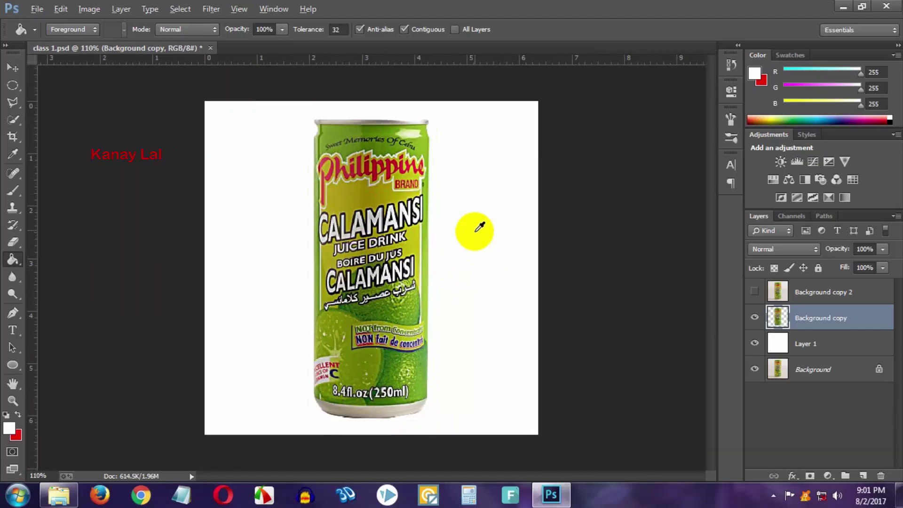
{"action": "scroll", "coordinate": [473, 227], "scroll_direction": "up", "scroll_amount": 1}
- Target Background copy, drag across the canvas near the can, then make Layer 1 active
{"action": "left_click", "coordinate": [772, 313]}
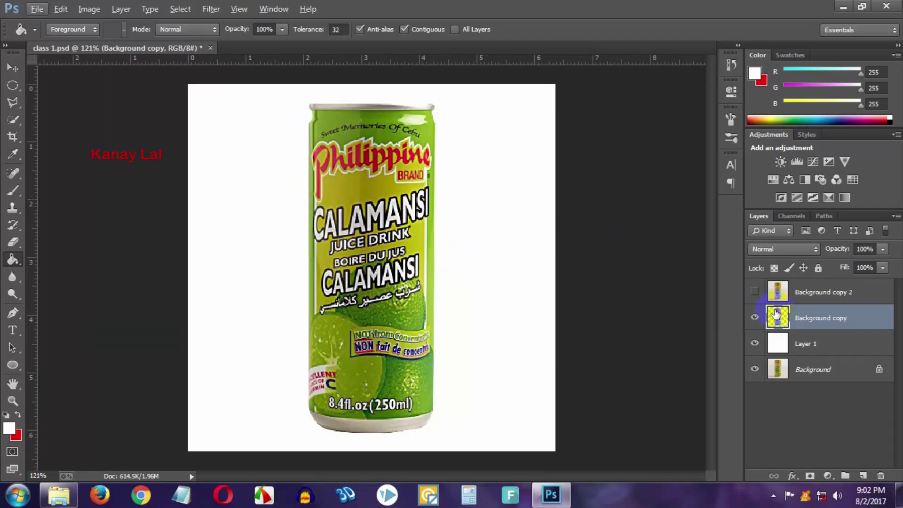
{"action": "left_click", "coordinate": [504, 282]}
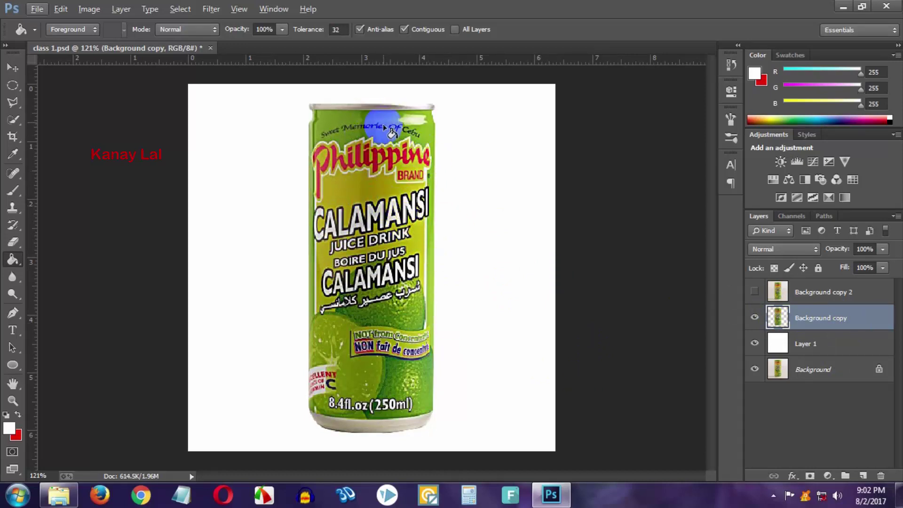
{"action": "left_click_drag", "start_coordinate": [367, 322], "coordinate": [409, 335]}
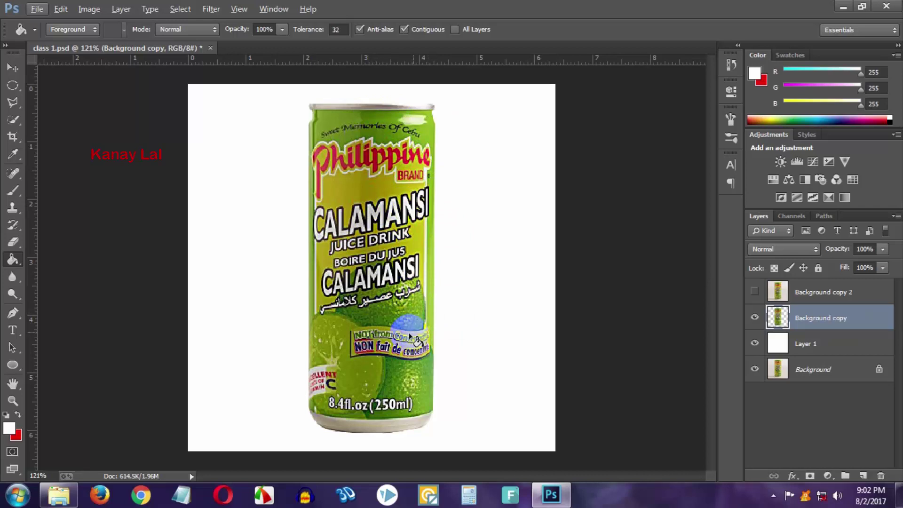
{"action": "left_click_drag", "start_coordinate": [409, 332], "coordinate": [644, 303]}
{"action": "left_click", "coordinate": [688, 319]}
- Unhide Background copy 2 and make it the active layer
{"action": "left_click", "coordinate": [829, 347]}
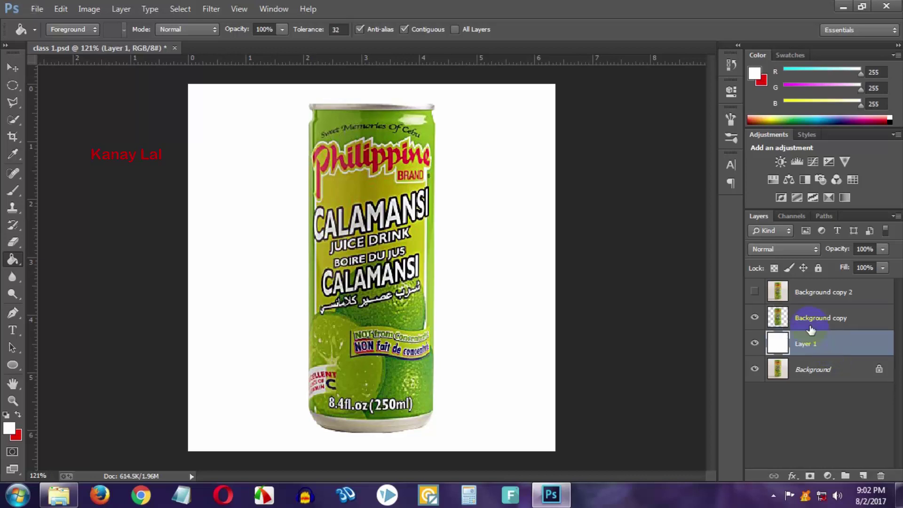
{"action": "left_click", "coordinate": [755, 292]}
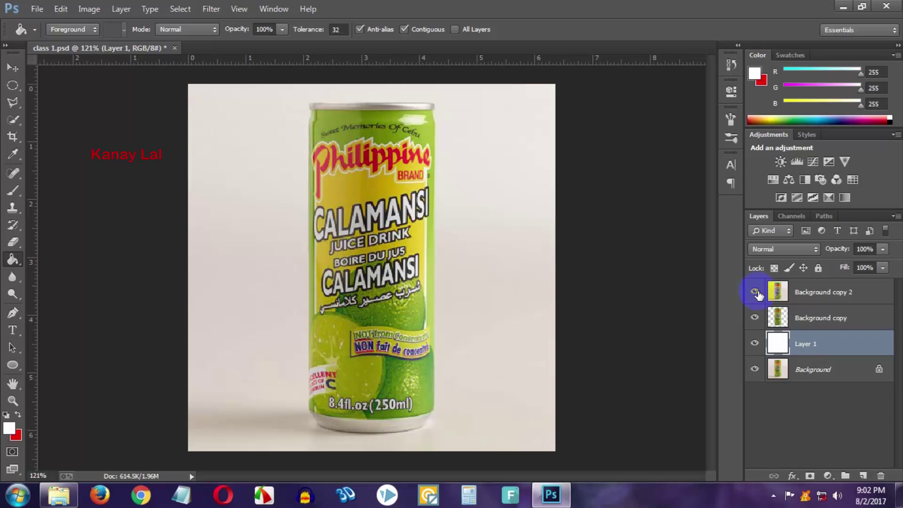
{"action": "left_click", "coordinate": [827, 292]}
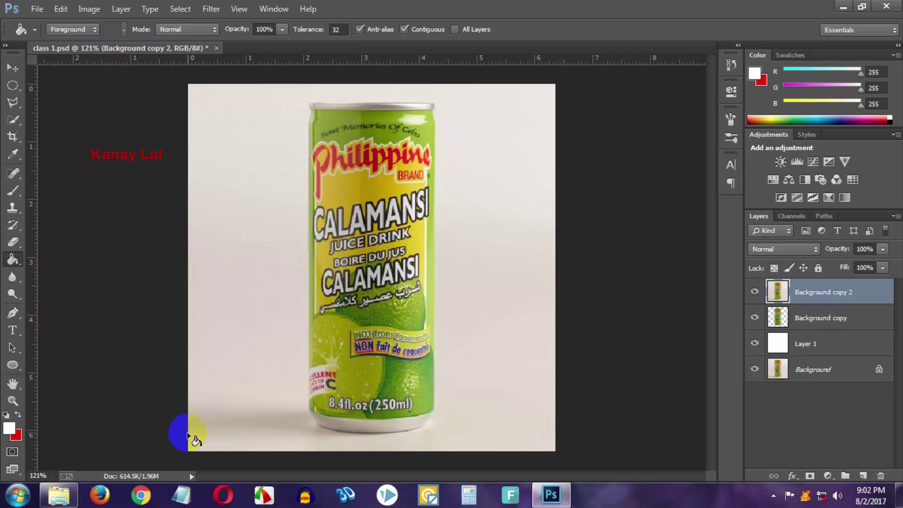
{"action": "left_click", "coordinate": [302, 416]}
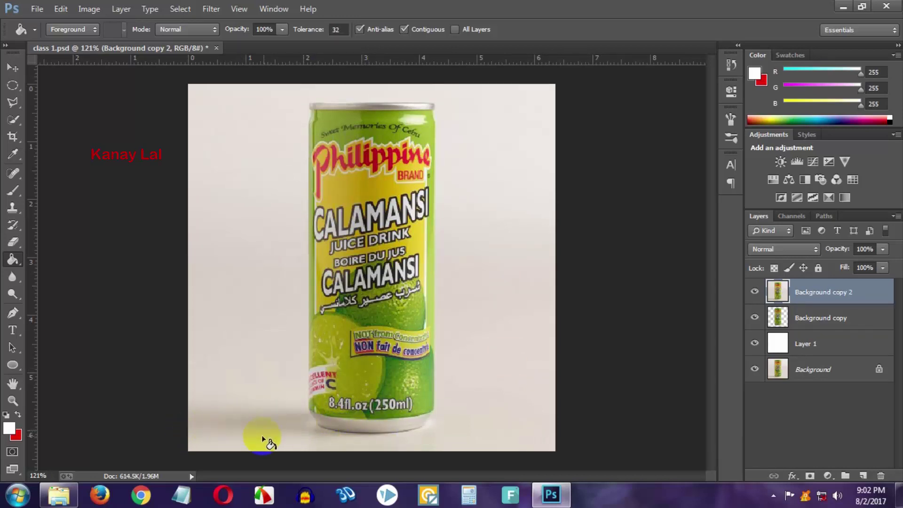
{"action": "left_click", "coordinate": [362, 439]}
- Click around the can's base, then reselect Background copy 2 after briefly selecting Background
{"action": "left_click", "coordinate": [250, 435]}
{"action": "left_click", "coordinate": [353, 435]}
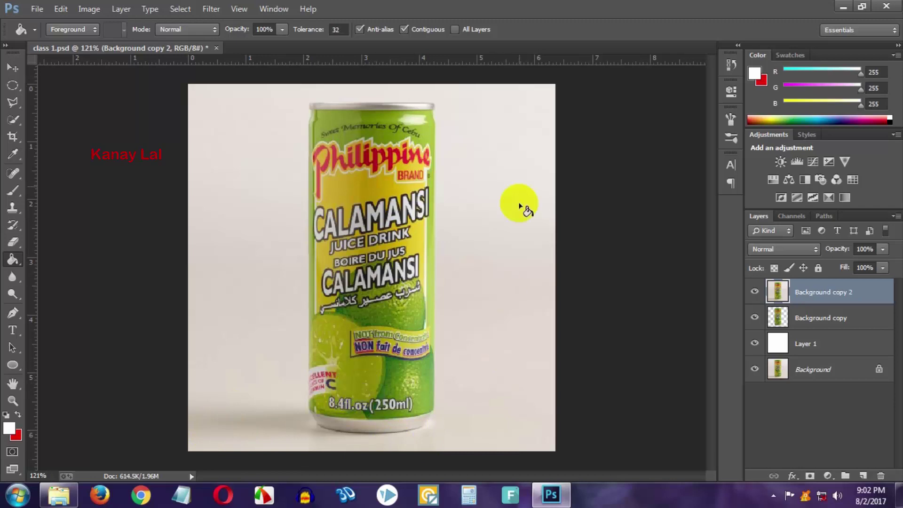
{"action": "left_click", "coordinate": [397, 239]}
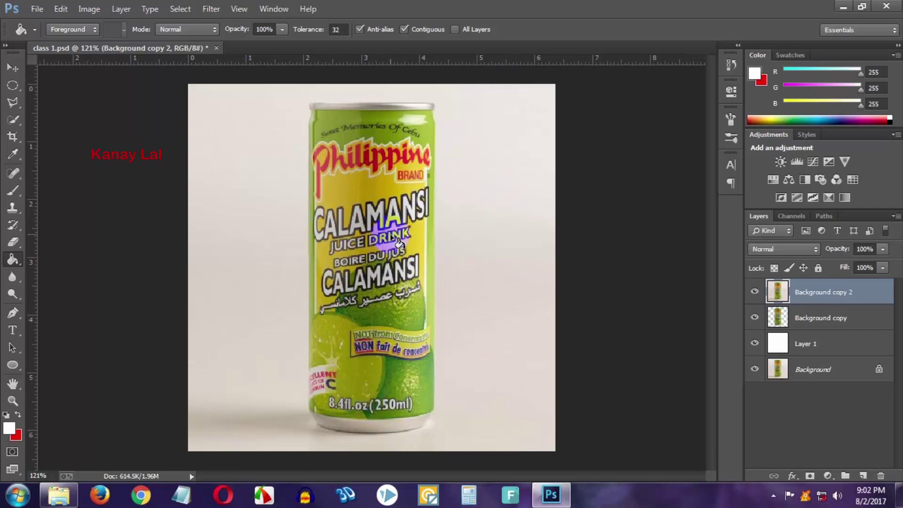
{"action": "left_click", "coordinate": [285, 446]}
{"action": "left_click", "coordinate": [363, 421]}
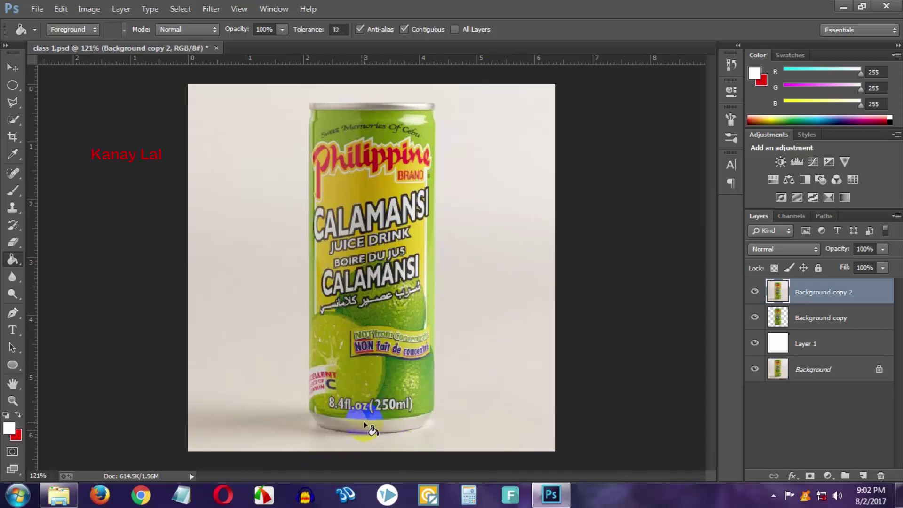
{"action": "left_click", "coordinate": [832, 379]}
{"action": "left_click", "coordinate": [823, 369]}
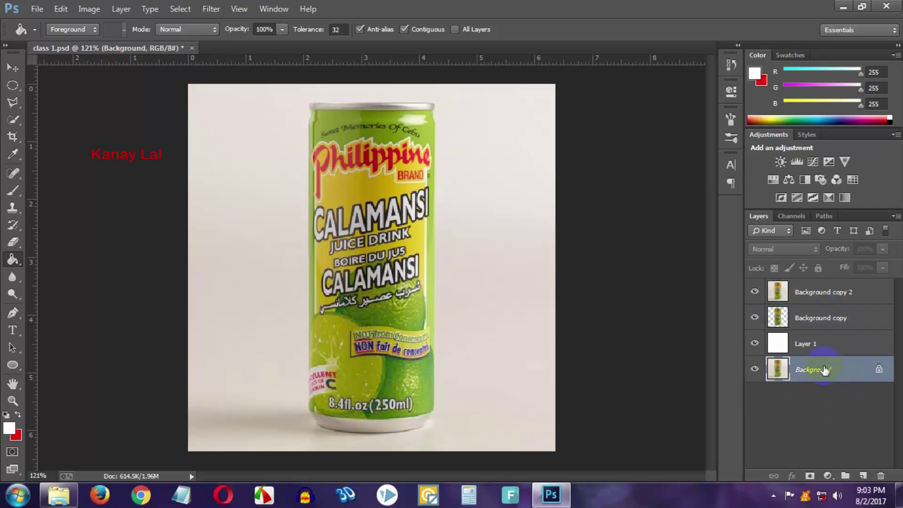
{"action": "left_click", "coordinate": [813, 293]}
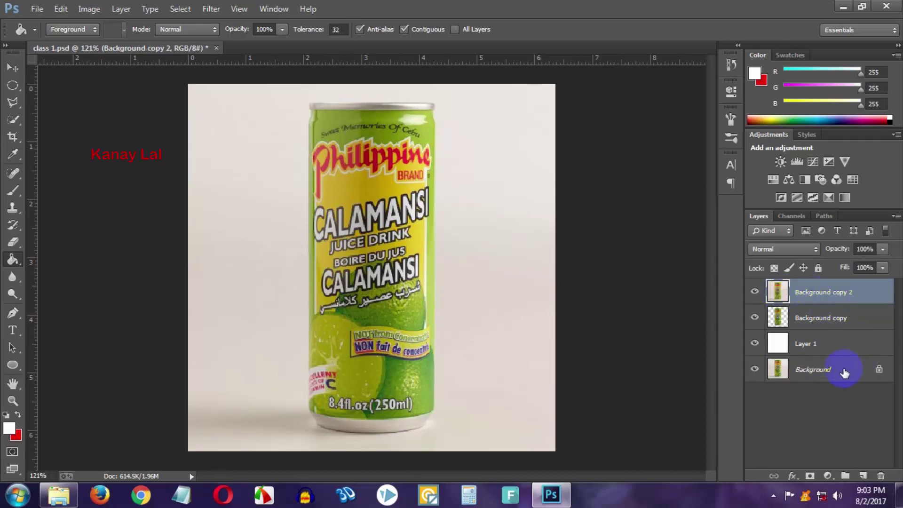
- Duplicate the Background layer as Background copy 3 above it, then reselect Background copy 2
{"action": "mouse_move", "coordinate": [843, 372]}
{"action": "left_mouse_down"}
{"action": "mouse_move", "coordinate": [825, 380]}
{"action": "mouse_move", "coordinate": [837, 379]}
{"action": "mouse_move", "coordinate": [864, 471]}
{"action": "left_mouse_up"}
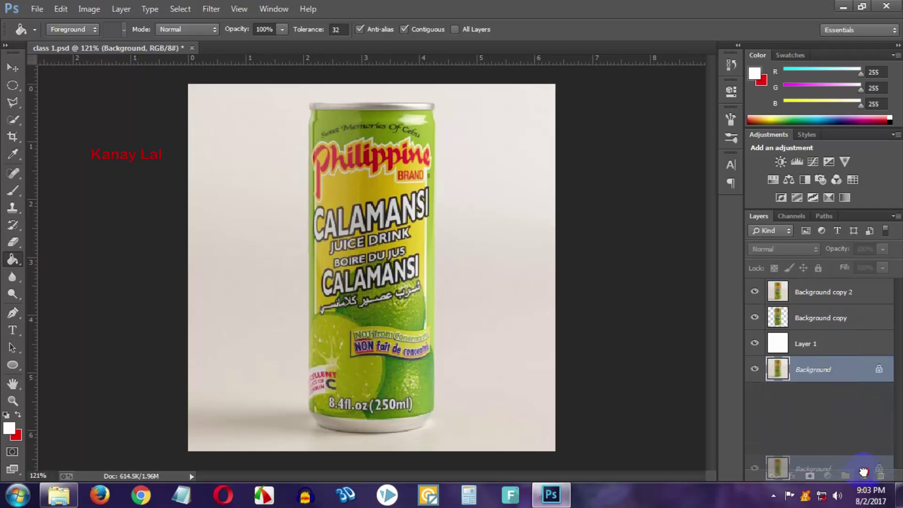
{"action": "left_click_drag", "start_coordinate": [864, 471], "coordinate": [864, 475]}
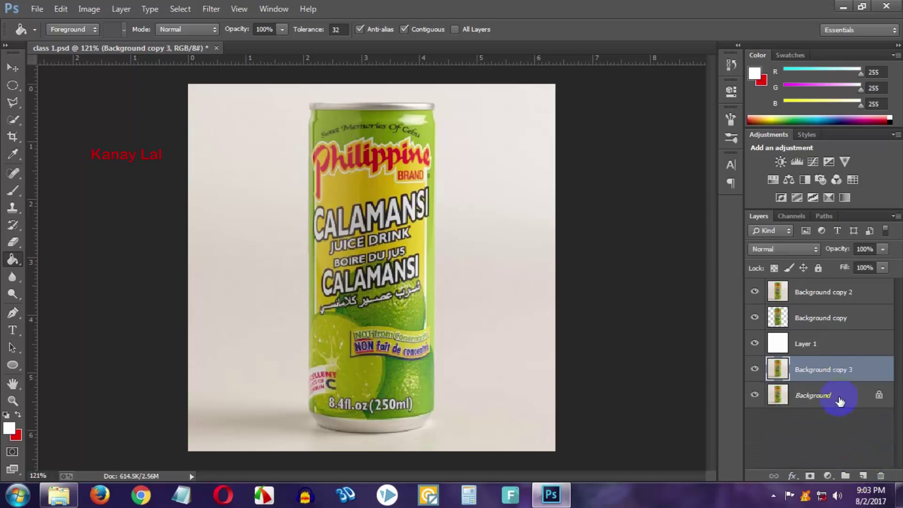
{"action": "mouse_move", "coordinate": [834, 369]}
{"action": "left_mouse_down"}
{"action": "mouse_move", "coordinate": [840, 416]}
{"action": "mouse_move", "coordinate": [843, 284]}
{"action": "left_mouse_up"}
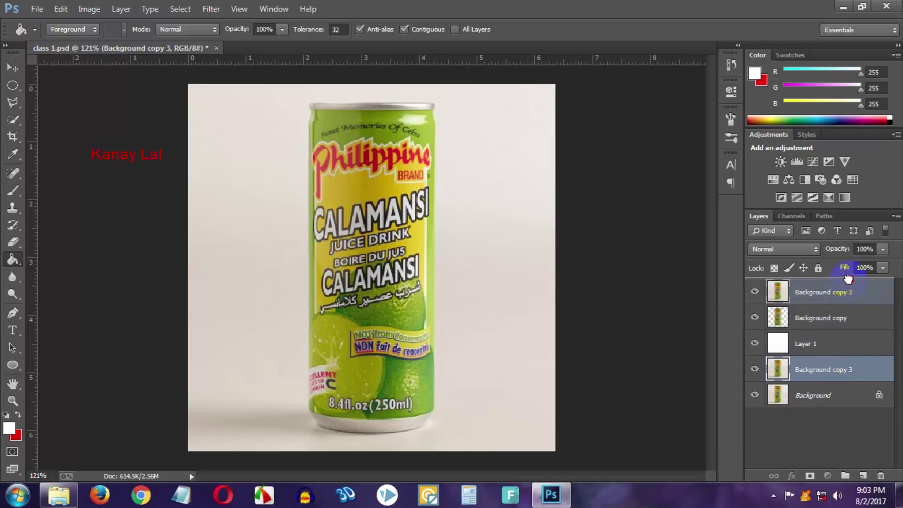
{"action": "left_click_drag", "start_coordinate": [843, 281], "coordinate": [850, 285]}
{"action": "left_click_drag", "start_coordinate": [850, 285], "coordinate": [850, 380]}
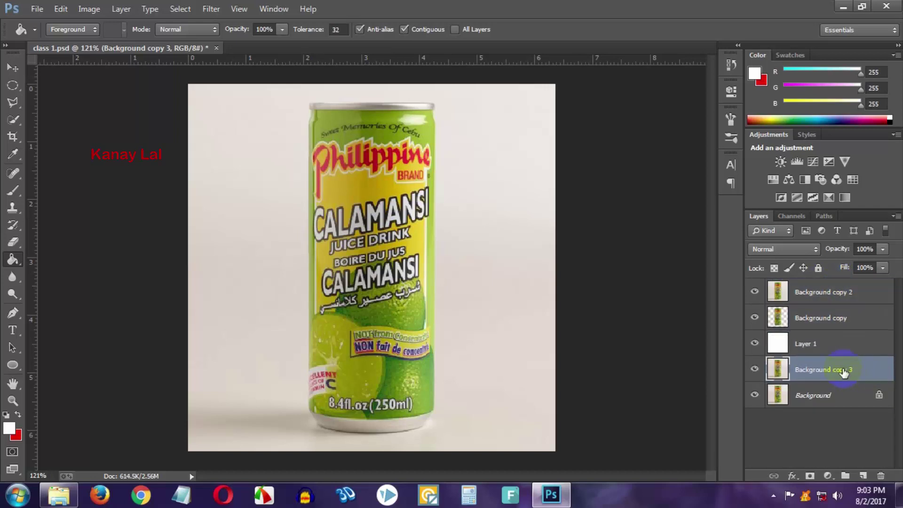
{"action": "left_click", "coordinate": [787, 295]}
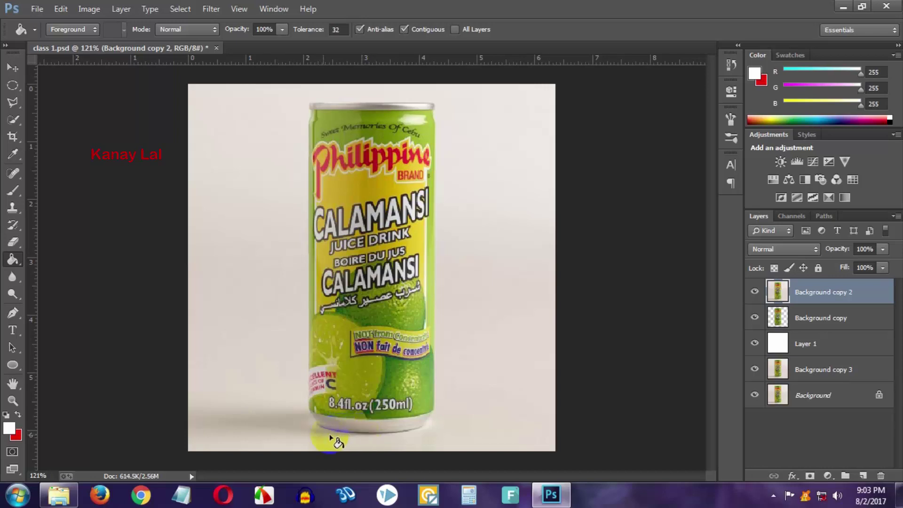
{"action": "left_click", "coordinate": [244, 442]}
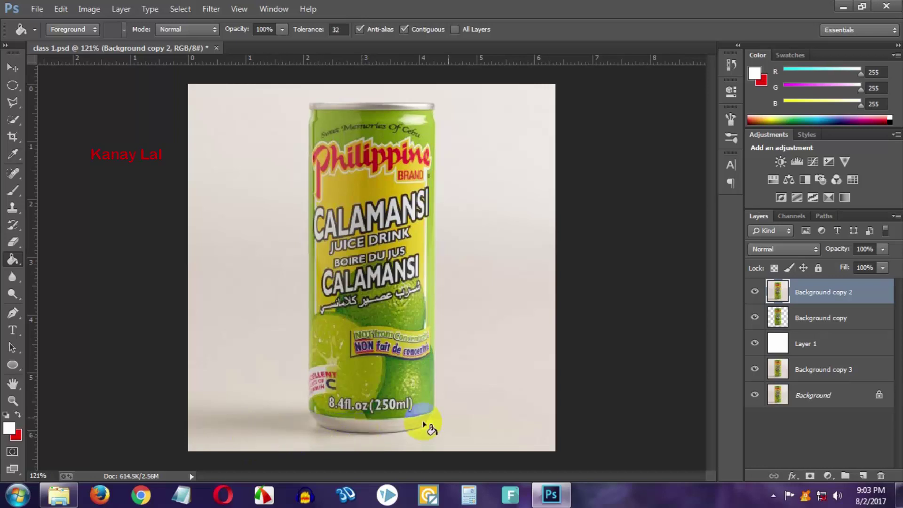
- Draw a curved Pen path outlining a shadow shape stretching left from the can's base
{"action": "left_click", "coordinate": [20, 297]}
{"action": "left_click", "coordinate": [13, 313]}
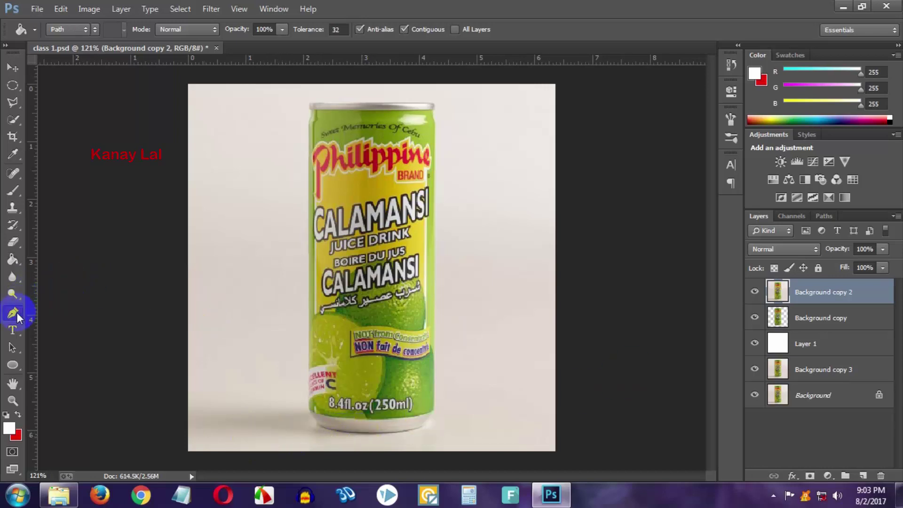
{"action": "left_click", "coordinate": [313, 405]}
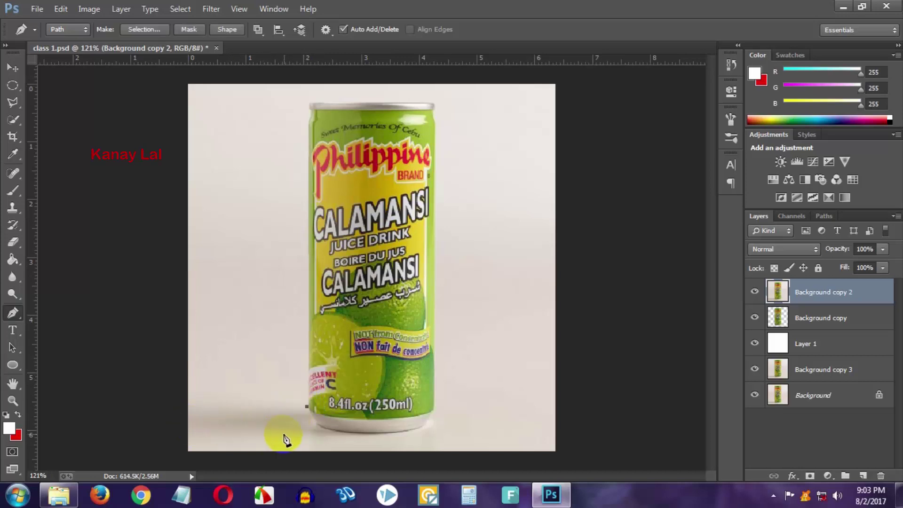
{"action": "left_click_drag", "start_coordinate": [288, 430], "coordinate": [513, 433]}
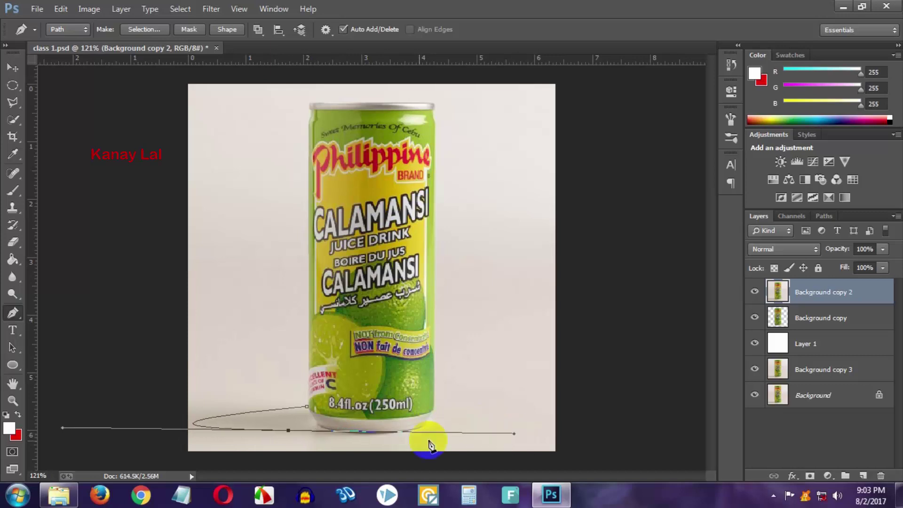
{"action": "left_click", "coordinate": [288, 431]}
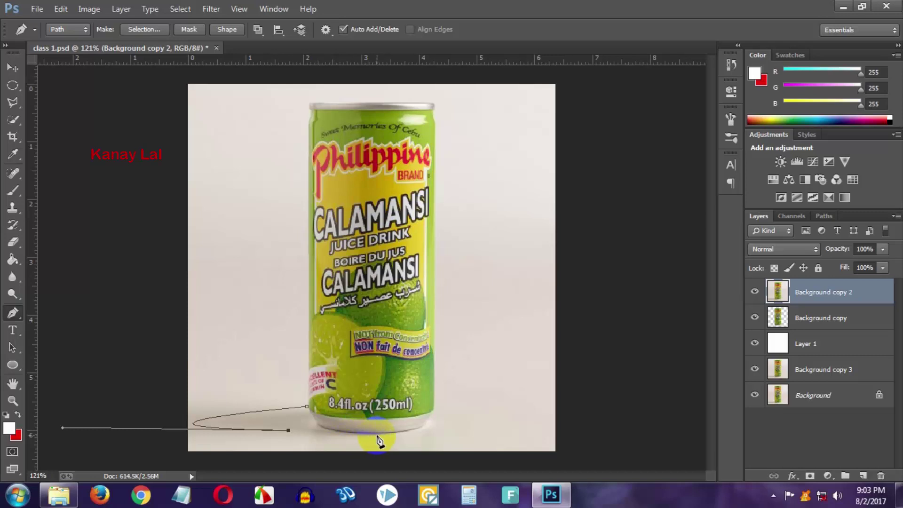
{"action": "mouse_move", "coordinate": [384, 435]}
{"action": "left_mouse_down"}
{"action": "mouse_move", "coordinate": [417, 430]}
{"action": "mouse_move", "coordinate": [345, 429]}
{"action": "mouse_move", "coordinate": [312, 413]}
{"action": "left_mouse_up"}
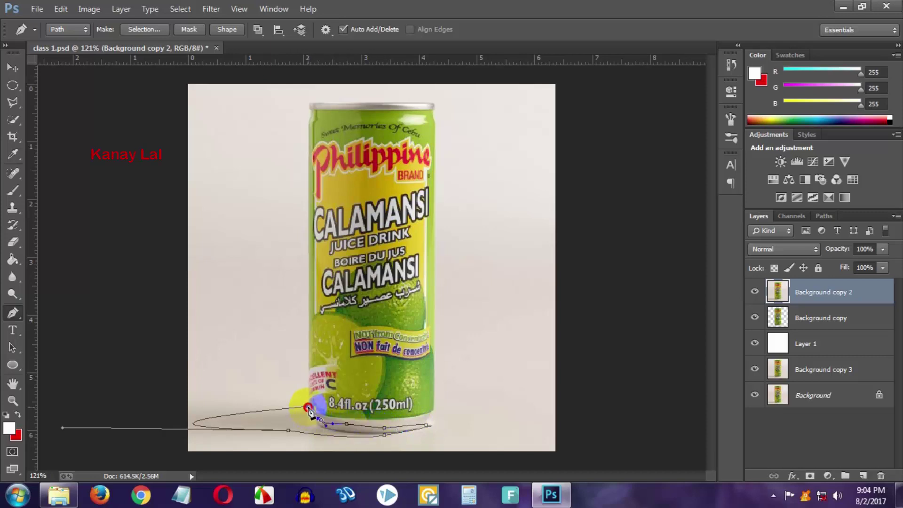
{"action": "key", "text": "alt"}
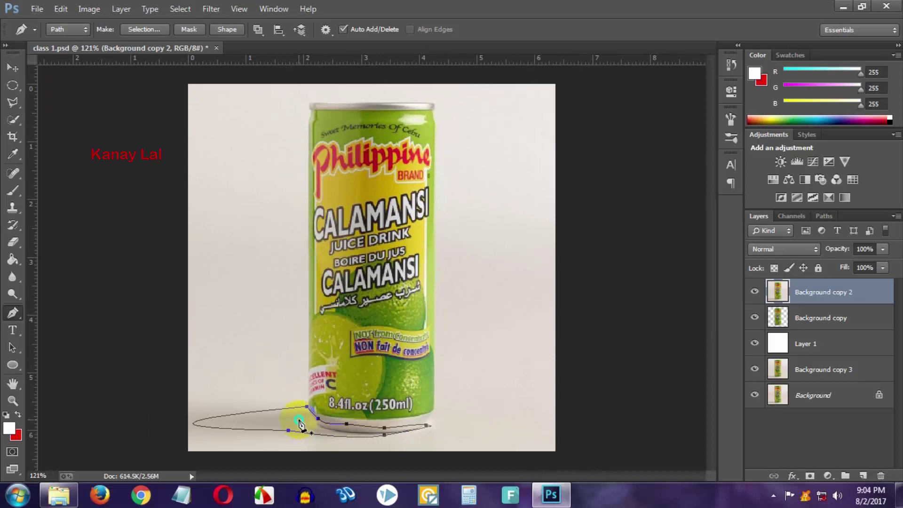
- Convert the shadow path to a selection with a 3-pixel feather radius
{"action": "right_click", "coordinate": [299, 420]}
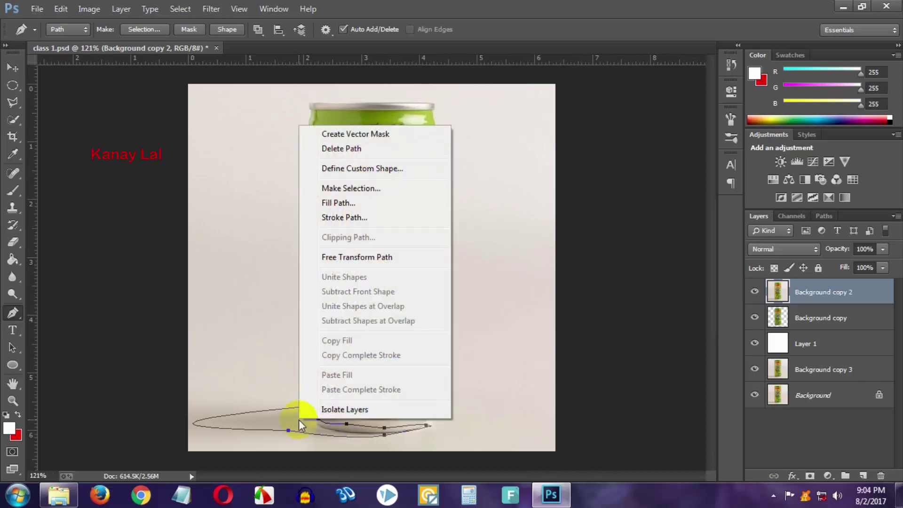
{"action": "left_click", "coordinate": [369, 188]}
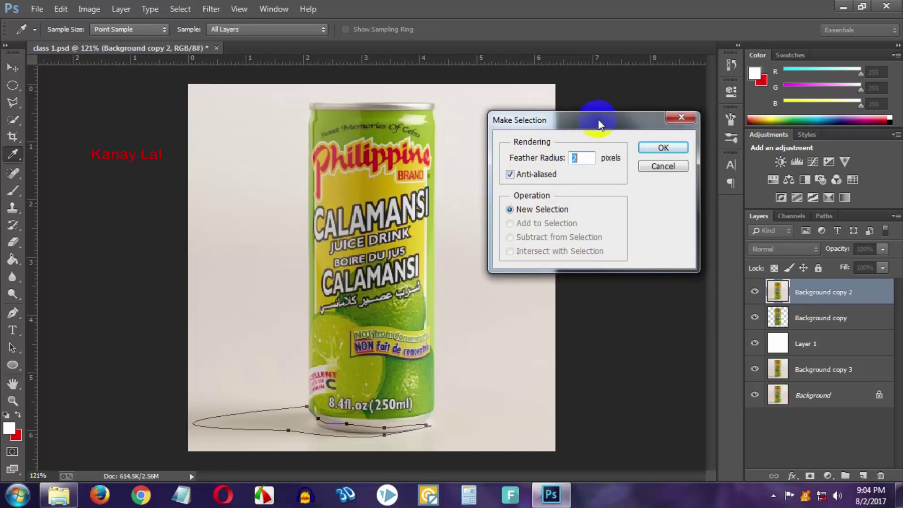
{"action": "left_click_drag", "start_coordinate": [597, 117], "coordinate": [498, 107]}
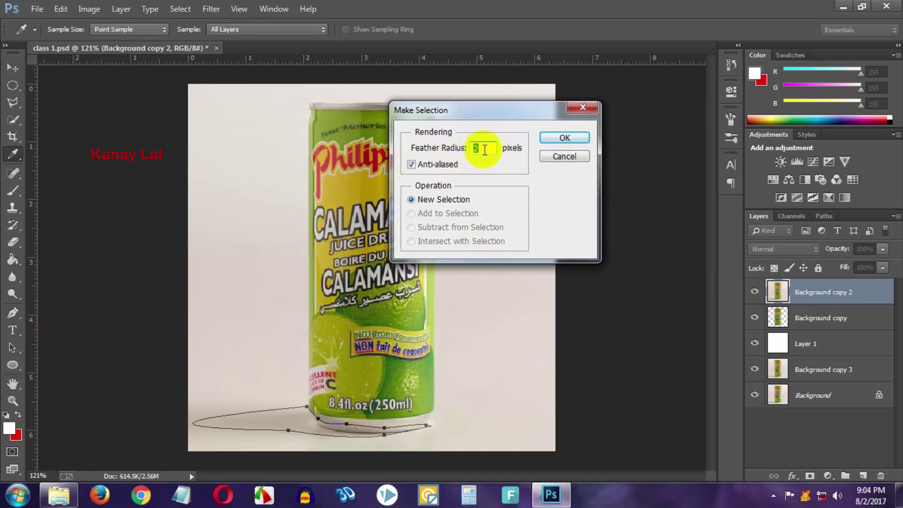
{"action": "left_click_drag", "start_coordinate": [477, 114], "coordinate": [533, 85]}
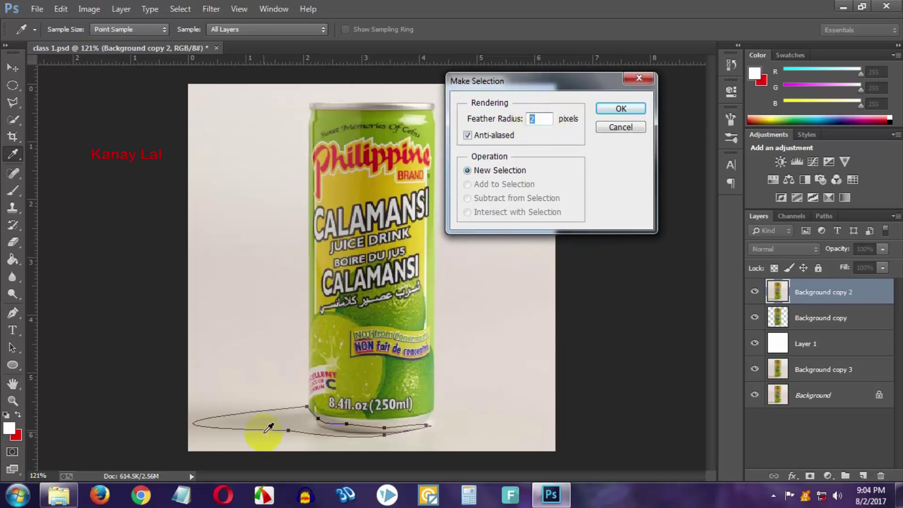
{"action": "left_click", "coordinate": [516, 122]}
{"action": "type", "text": "3"}
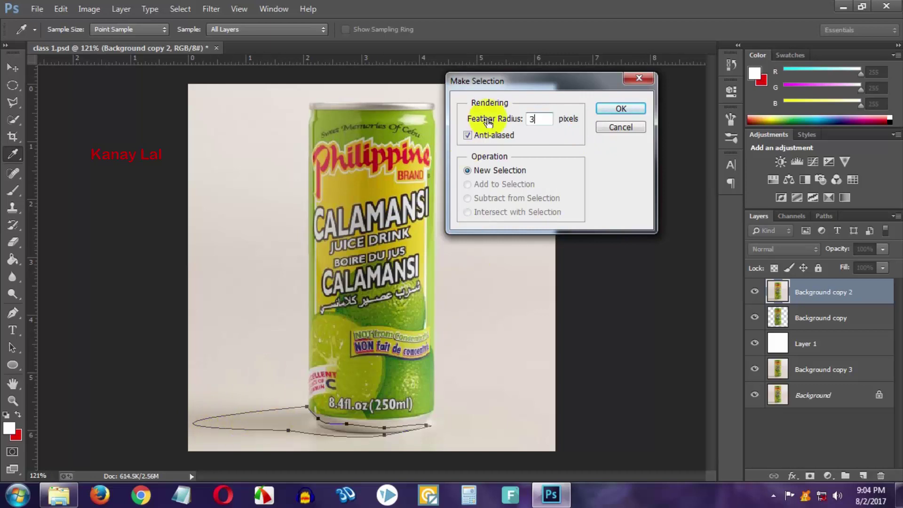
{"action": "left_click_drag", "start_coordinate": [541, 118], "coordinate": [533, 121]}
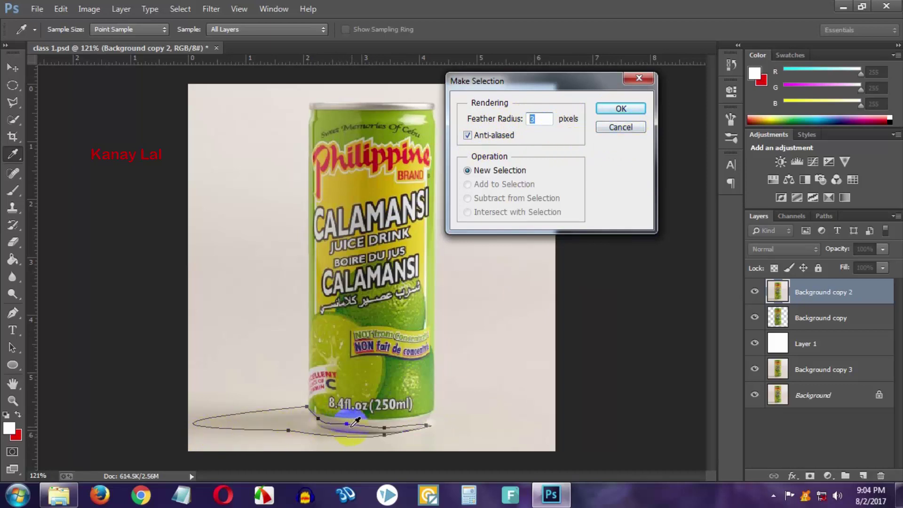
- Keep only the feathered shadow on Background copy 2 by inverting the selection and deleting the rest
{"action": "left_click", "coordinate": [631, 109]}
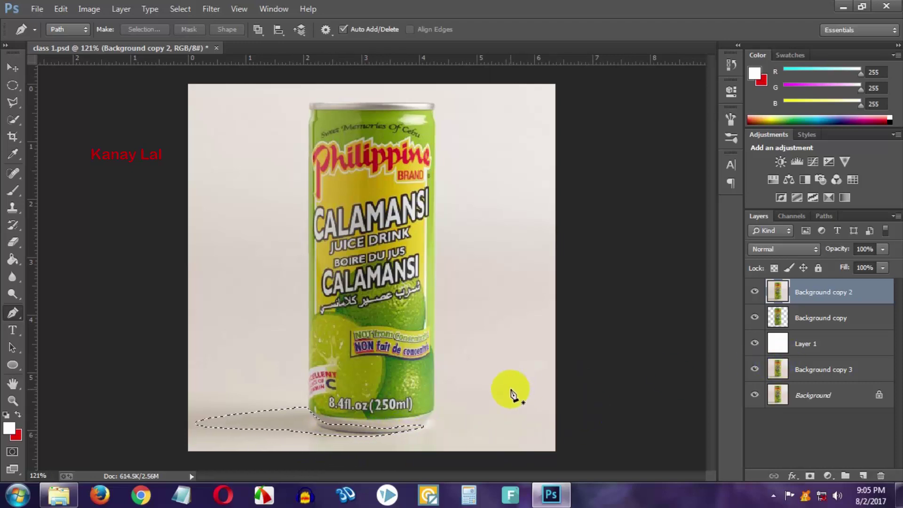
{"action": "key", "text": "ctrl+shift+i"}
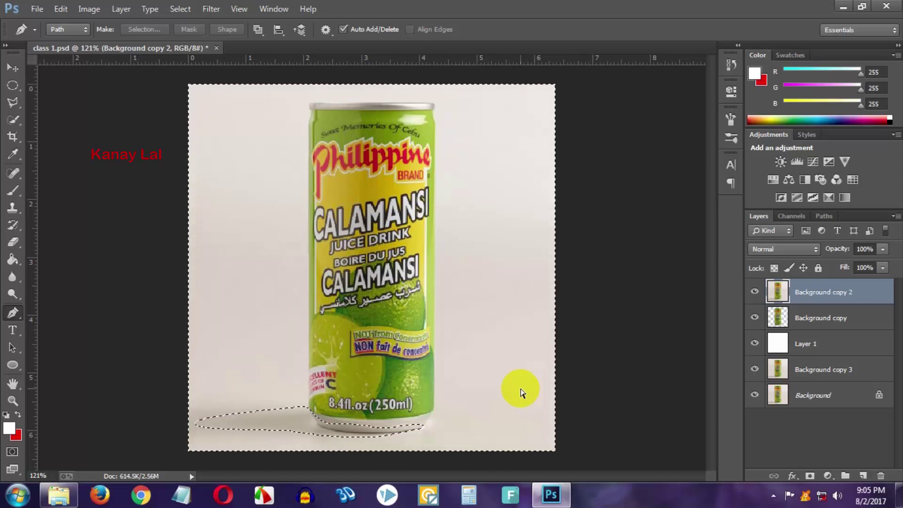
{"action": "key", "text": "Delete"}
{"action": "key", "text": "ctrl+d"}
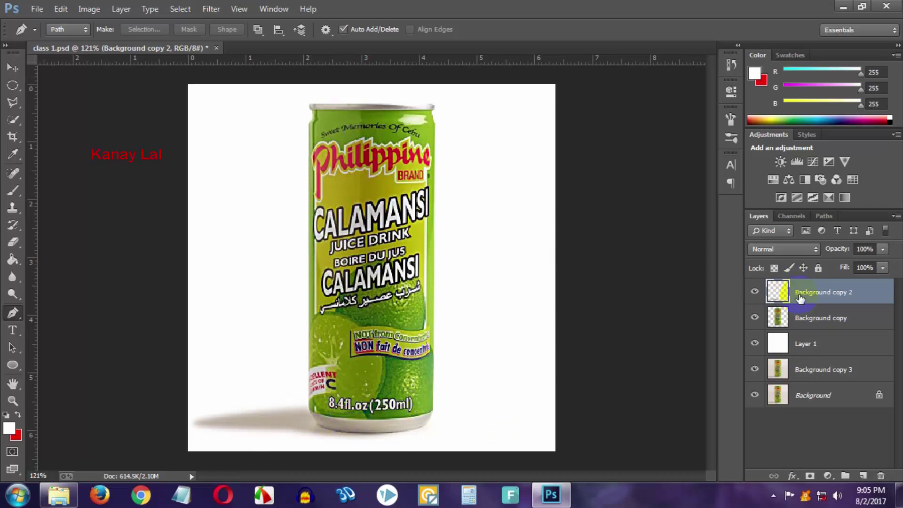
- Toggle Background copy to inspect the shadow, then place Background copy 2 beneath it
{"action": "left_click", "coordinate": [753, 318]}
{"action": "left_click", "coordinate": [753, 319]}
{"action": "left_click", "coordinate": [752, 319]}
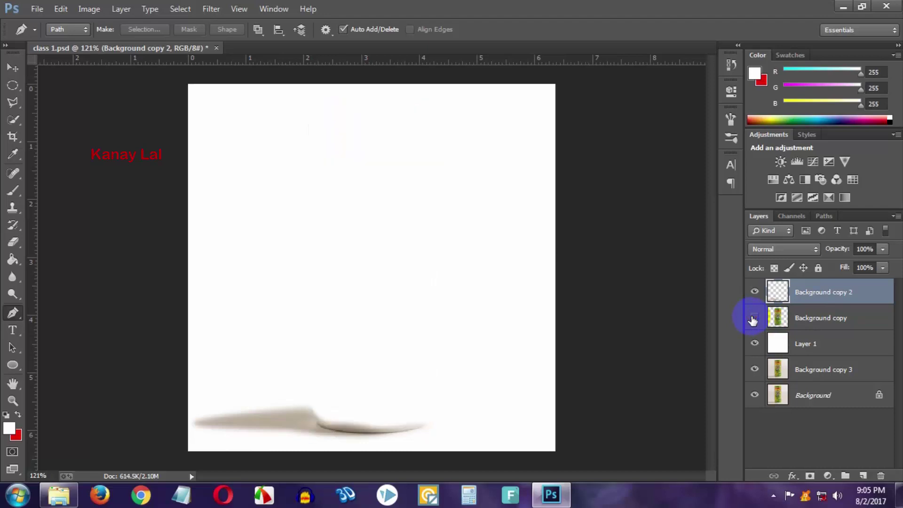
{"action": "left_click", "coordinate": [754, 319]}
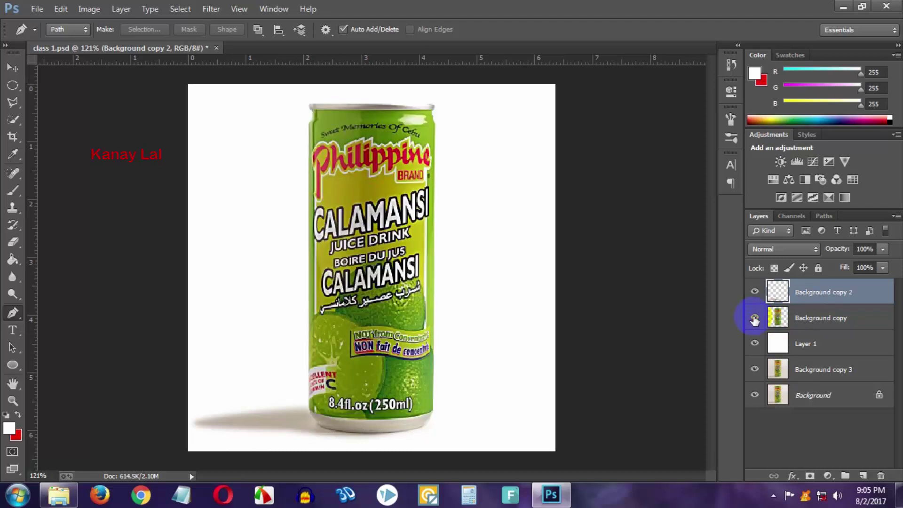
{"action": "left_click_drag", "start_coordinate": [819, 295], "coordinate": [822, 329]}
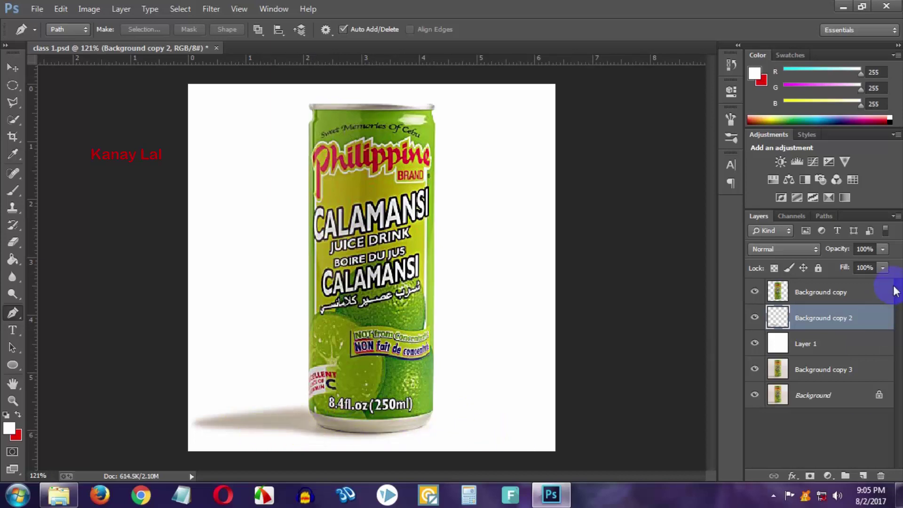
- Keep the Background copy 2 shadow layer's opacity at 100% and bring up the filters
{"action": "left_click", "coordinate": [883, 249]}
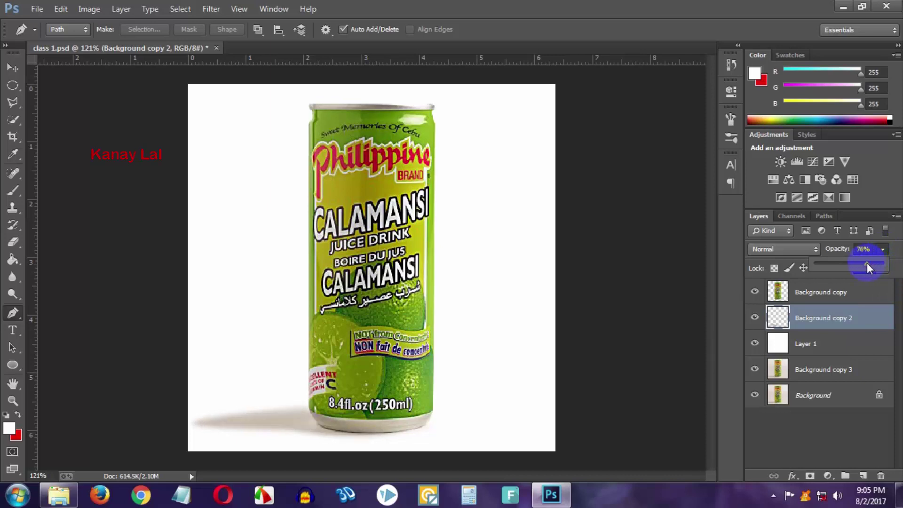
{"action": "left_click_drag", "start_coordinate": [868, 266], "coordinate": [888, 264]}
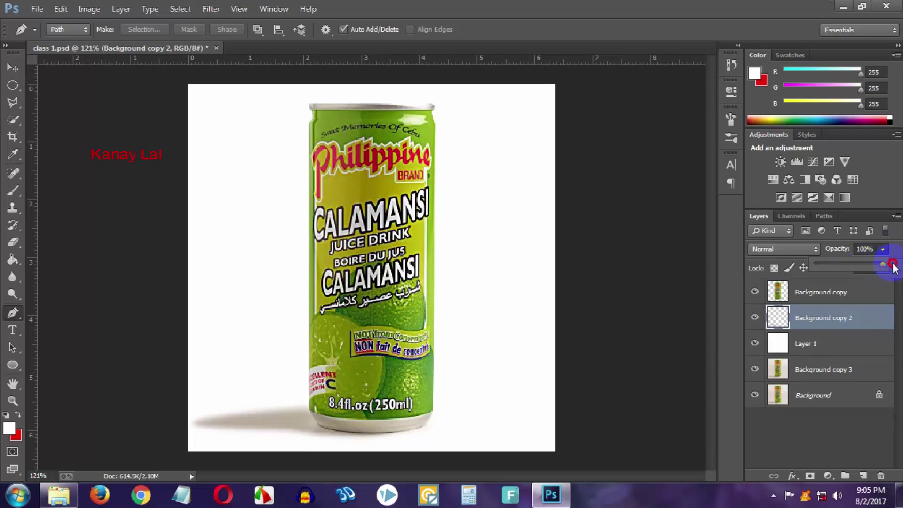
{"action": "left_click", "coordinate": [872, 321]}
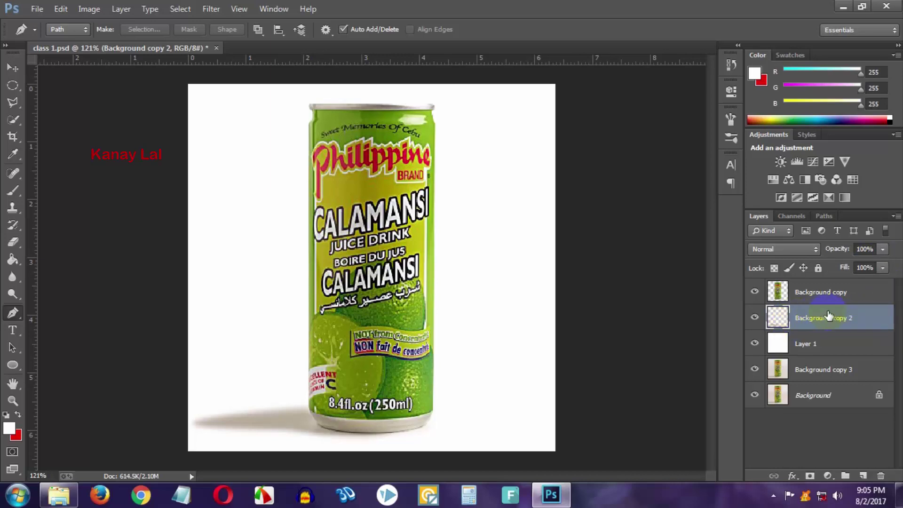
{"action": "left_click", "coordinate": [209, 9]}
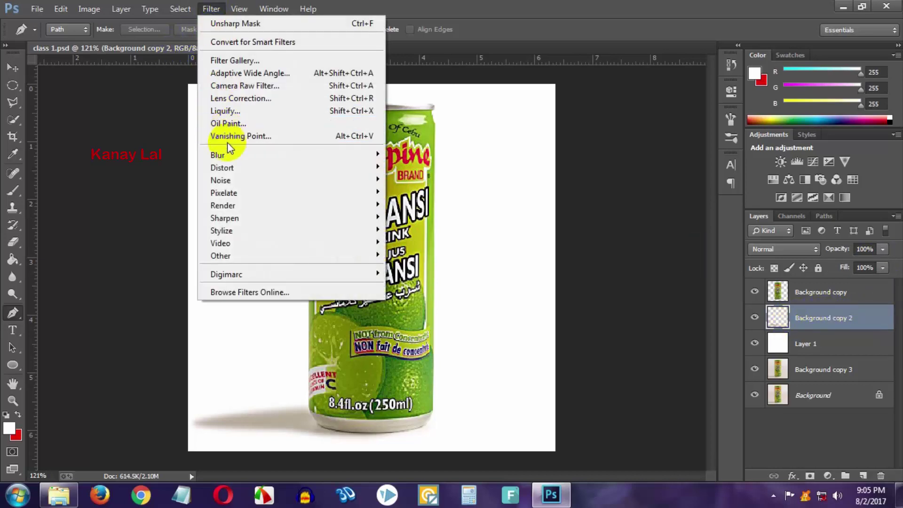
{"action": "mouse_move", "coordinate": [289, 155]}
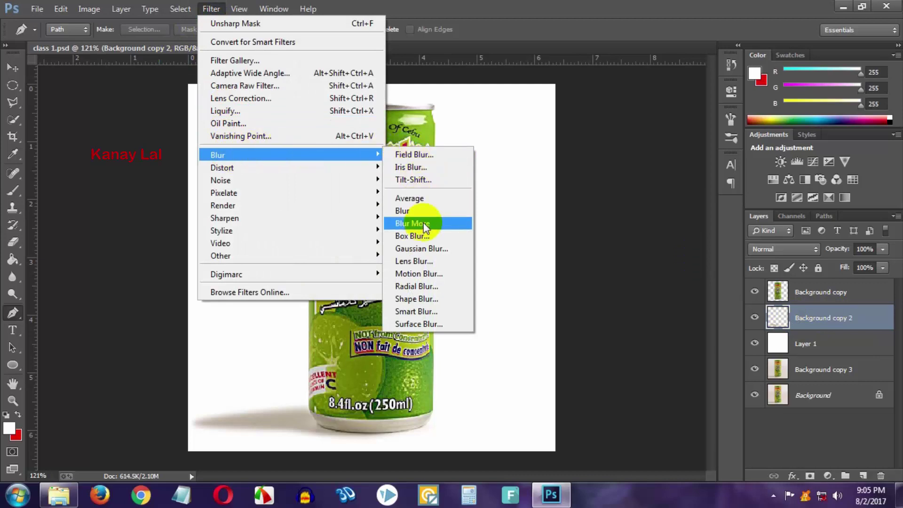
- Blur the Background copy 2 shadow with a Gaussian Blur of 8.4 pixels radius
{"action": "left_click", "coordinate": [417, 250]}
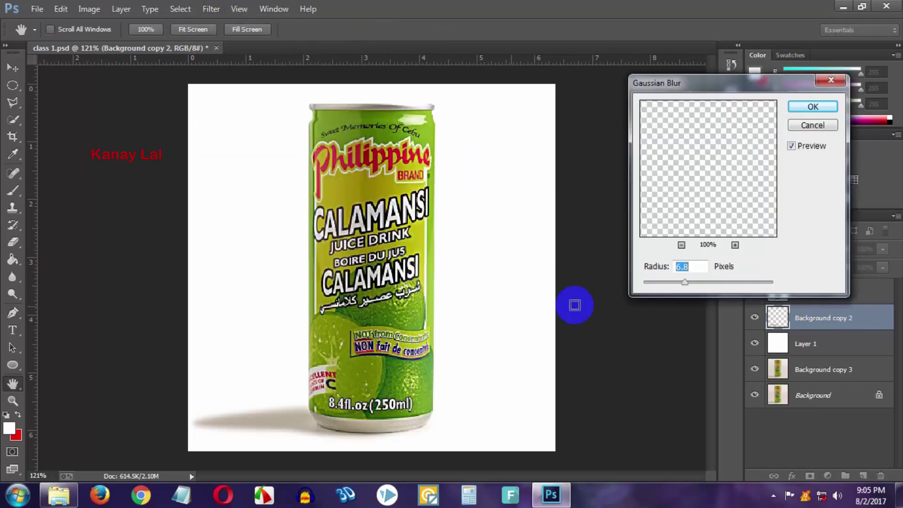
{"action": "left_click", "coordinate": [665, 283]}
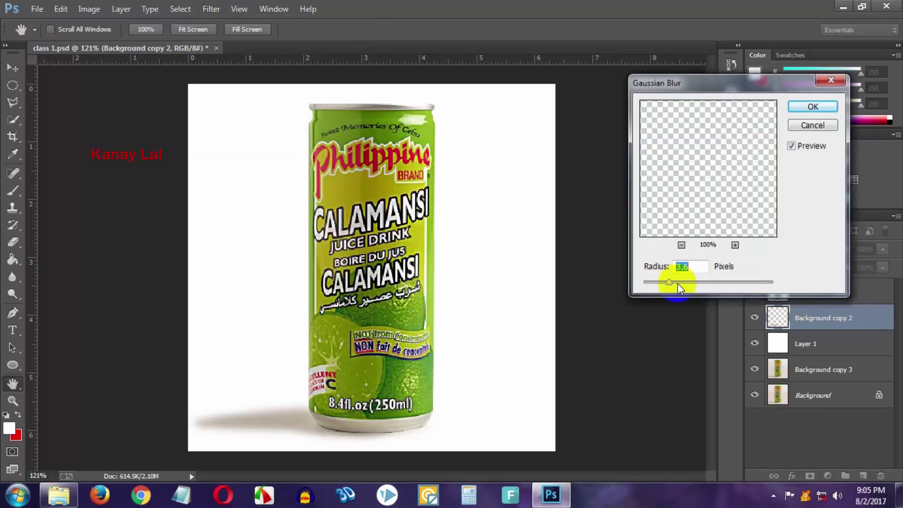
{"action": "left_click_drag", "start_coordinate": [704, 283], "coordinate": [705, 283]}
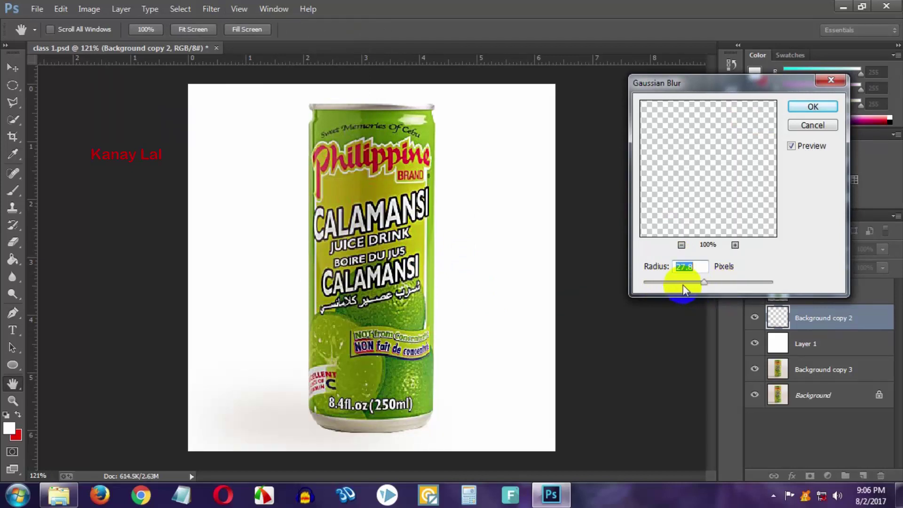
{"action": "left_click_drag", "start_coordinate": [682, 283], "coordinate": [705, 283]}
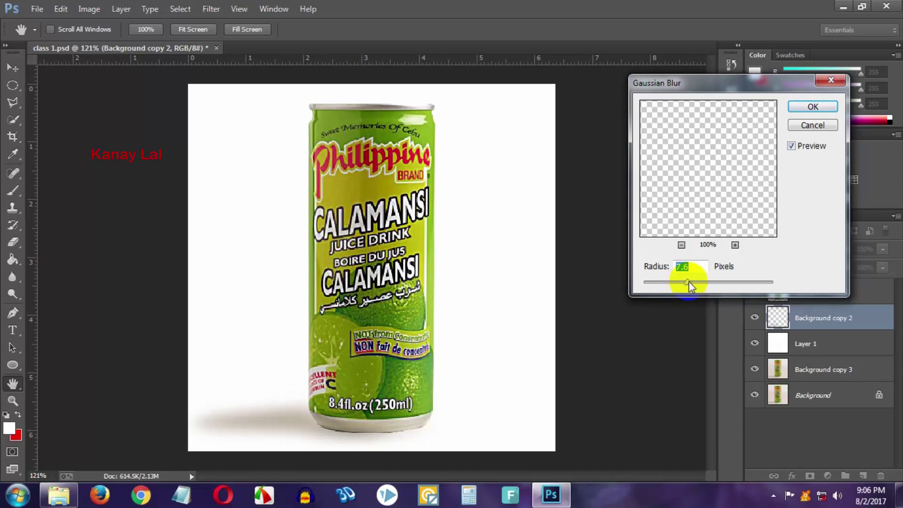
{"action": "left_click", "coordinate": [812, 108]}
{"action": "key", "text": "p"}
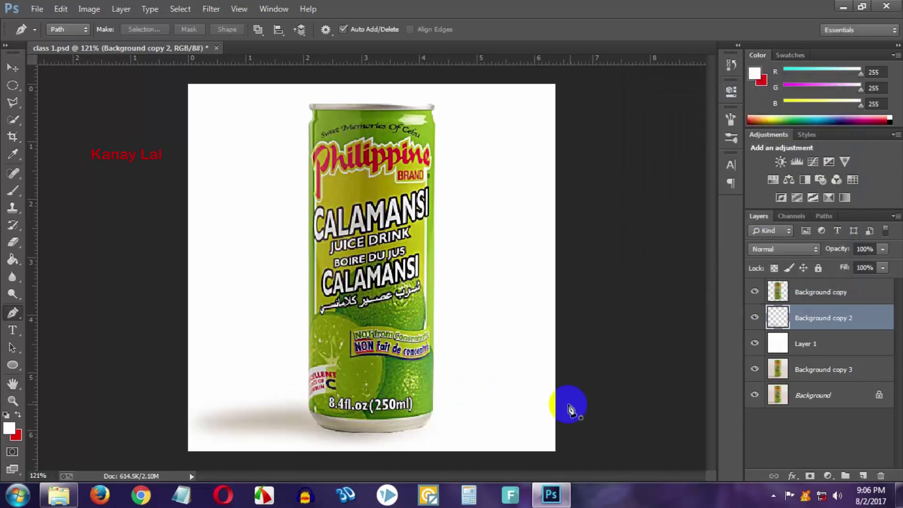
- Compare the blurred shadow hidden and shown, then rename Background copy 2 to 'Reall Shadow'
{"action": "left_click", "coordinate": [755, 318]}
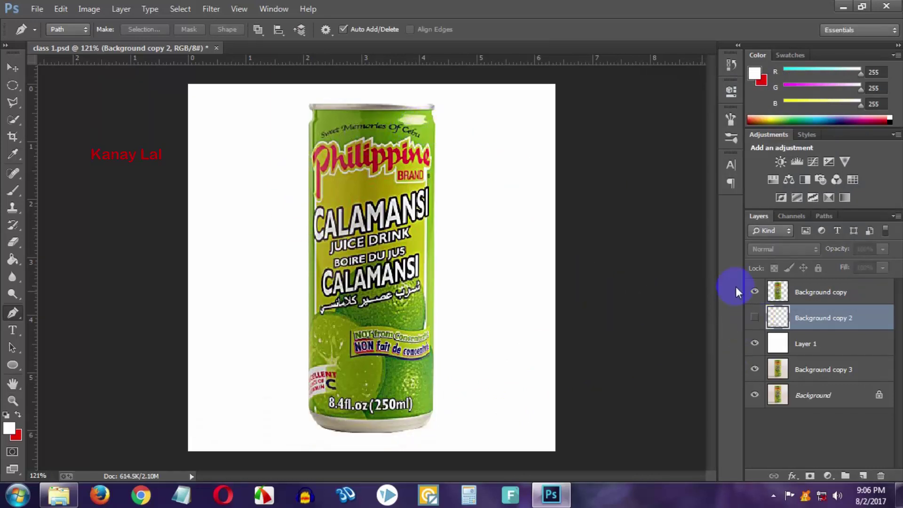
{"action": "left_click", "coordinate": [755, 318]}
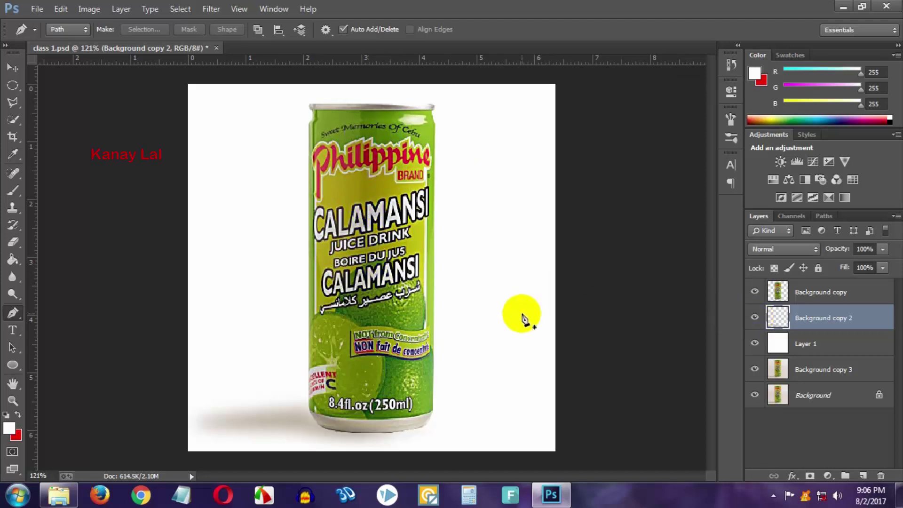
{"action": "left_click", "coordinate": [416, 295]}
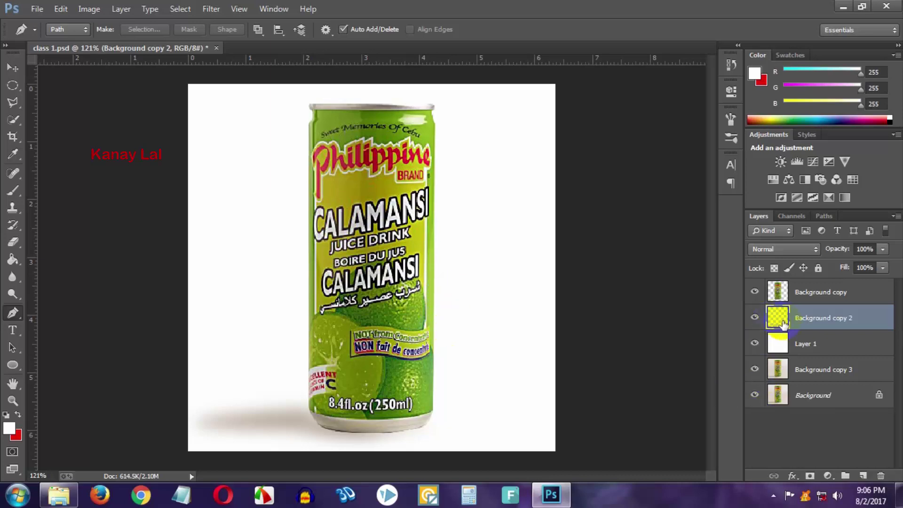
{"action": "double_click", "coordinate": [805, 319]}
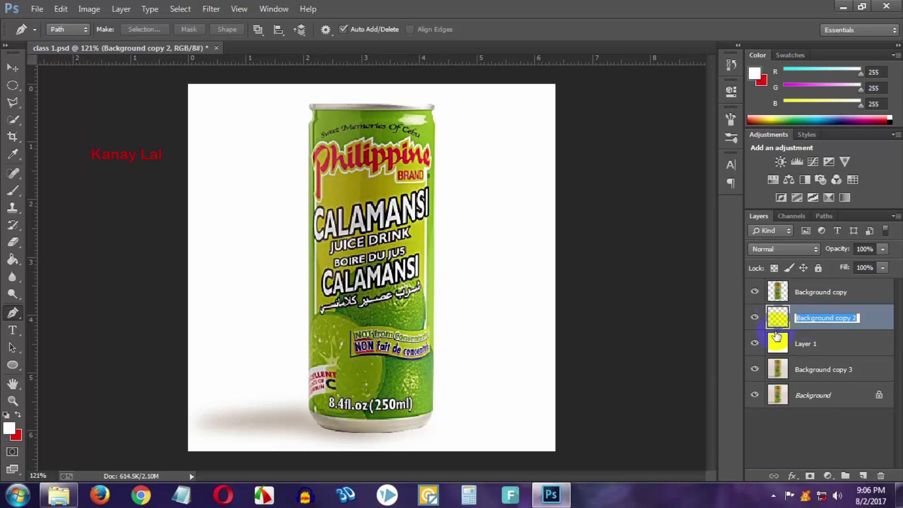
{"action": "type", "text": "Reall Shadow"}
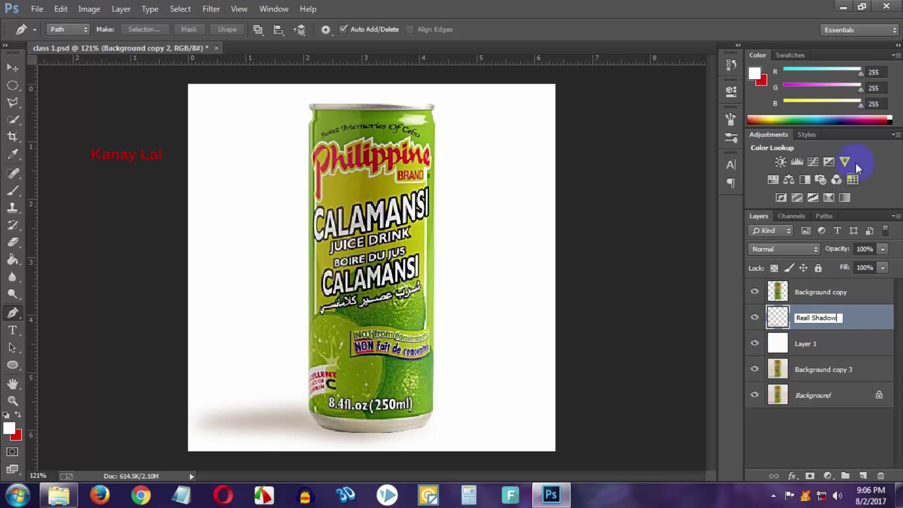
{"action": "left_click", "coordinate": [878, 312]}
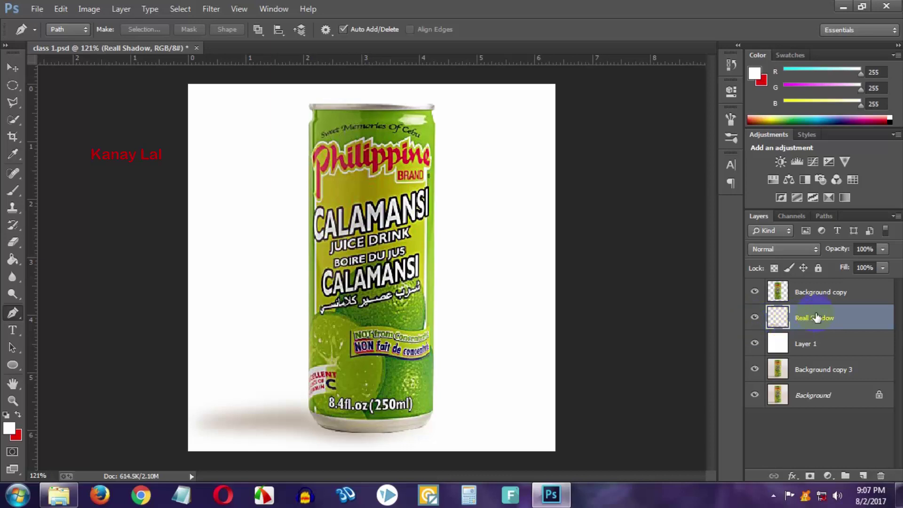
- Hide the Reall Shadow layer
{"action": "left_click", "coordinate": [755, 319]}
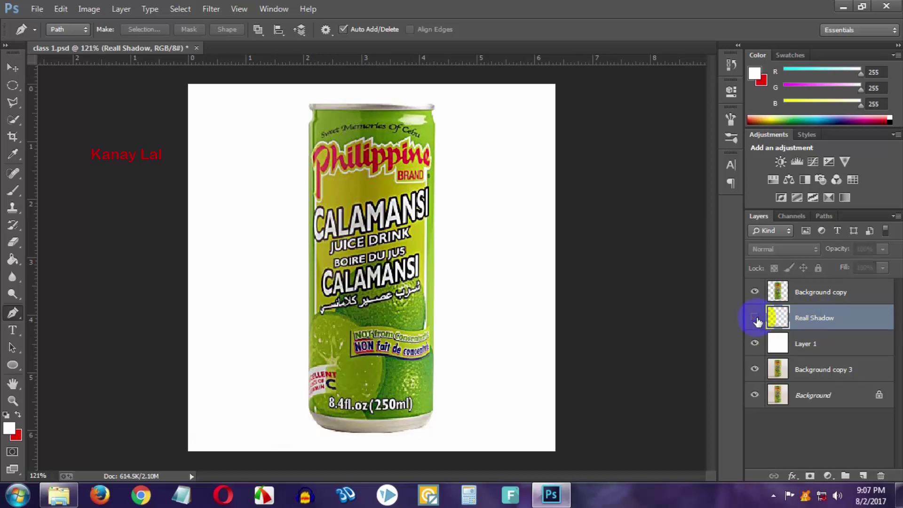
{"action": "left_click", "coordinate": [755, 318]}
{"action": "left_click", "coordinate": [755, 319]}
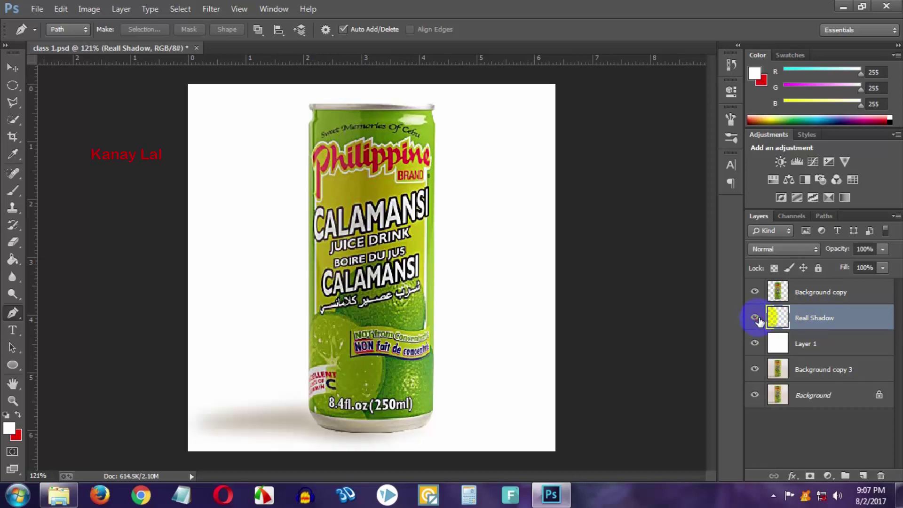
{"action": "left_click", "coordinate": [756, 319]}
{"action": "left_click", "coordinate": [756, 319]}
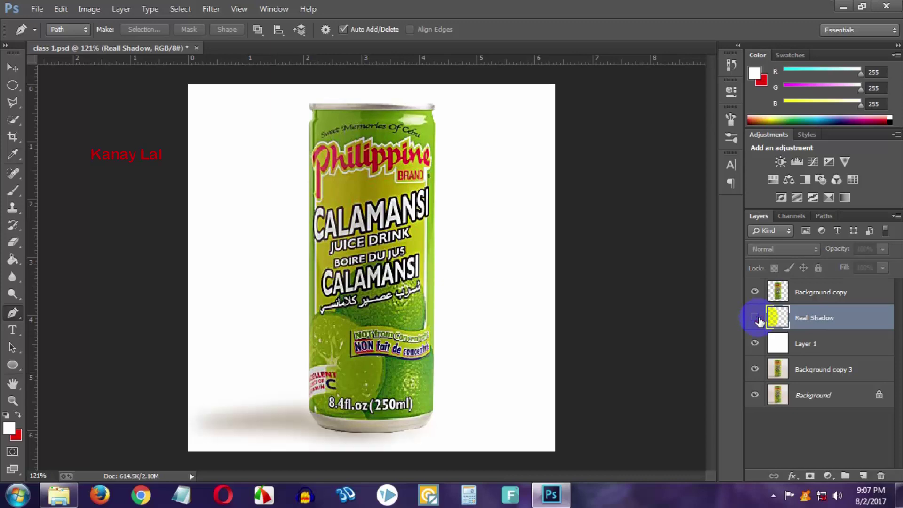
- Rename the Background copy can layer to 'Main'
{"action": "left_click", "coordinate": [811, 292]}
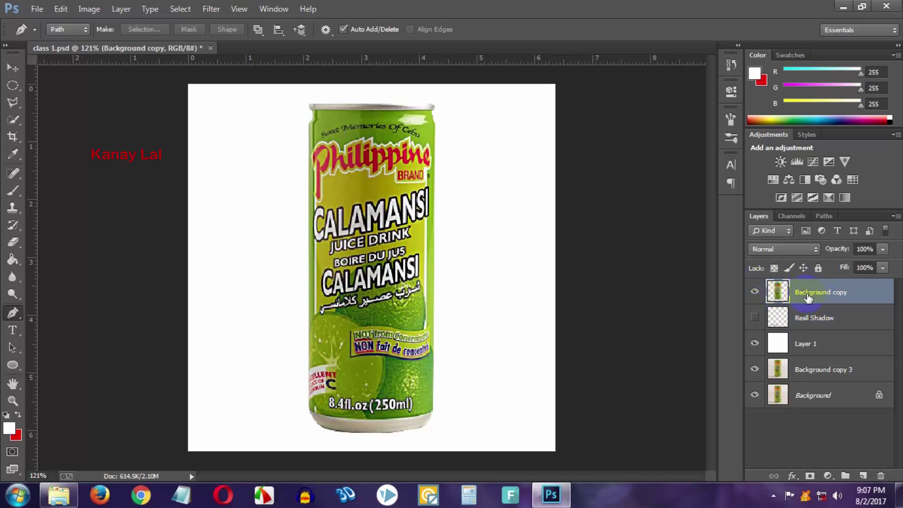
{"action": "double_click", "coordinate": [812, 294]}
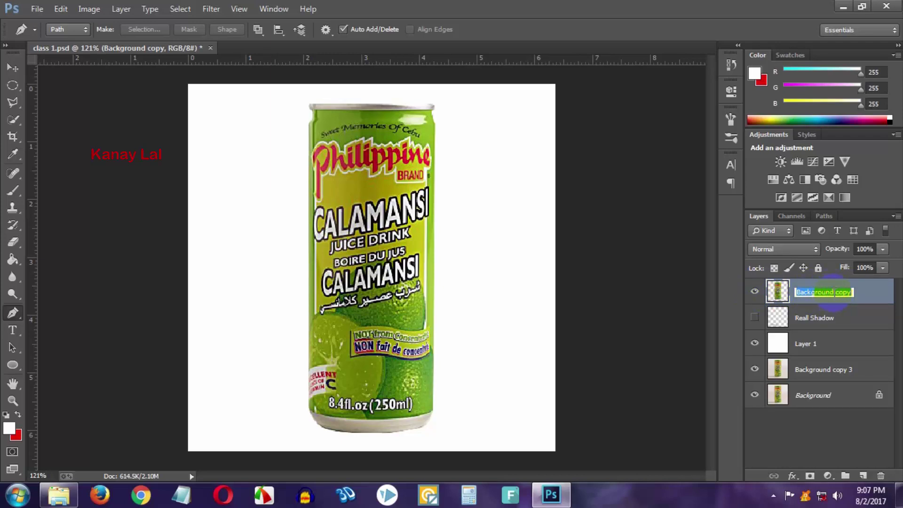
{"action": "type", "text": "Main"}
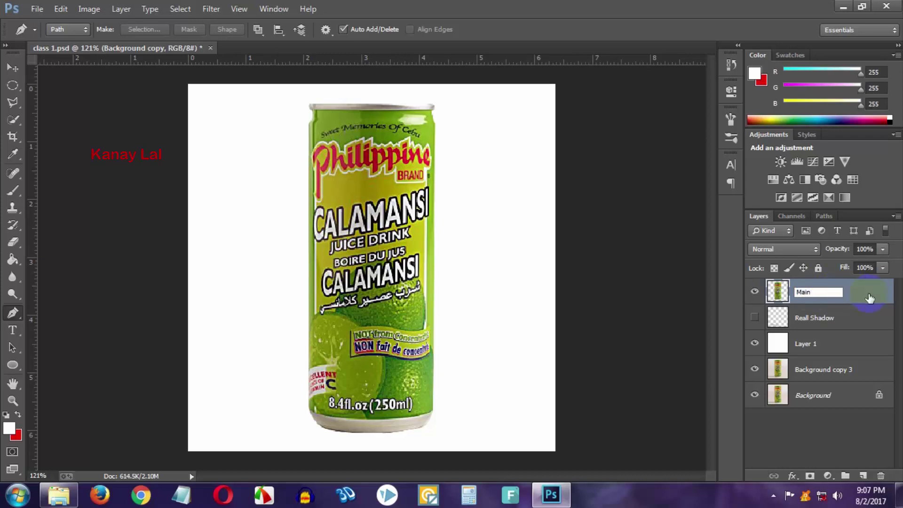
{"action": "key", "text": "Return"}
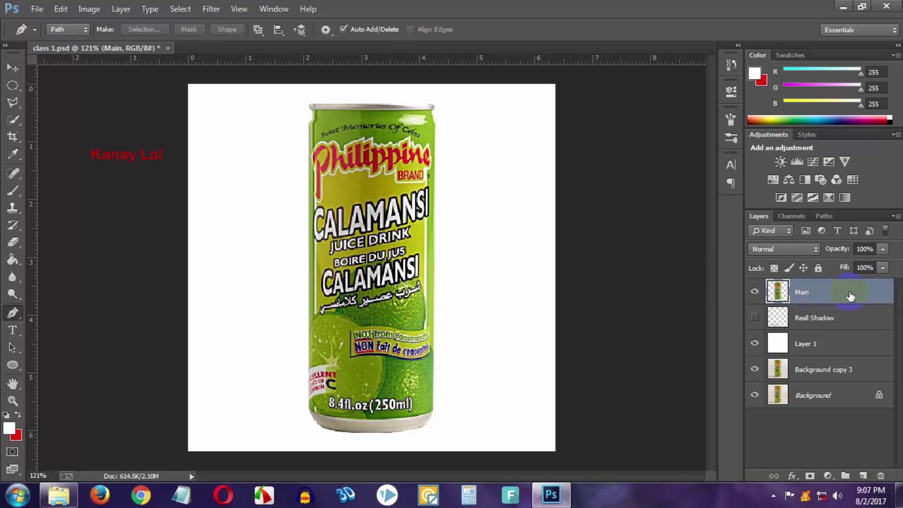
- Open Layer Style for Main, move the dialog to the top, and enable Drop Shadow
{"action": "double_click", "coordinate": [878, 294]}
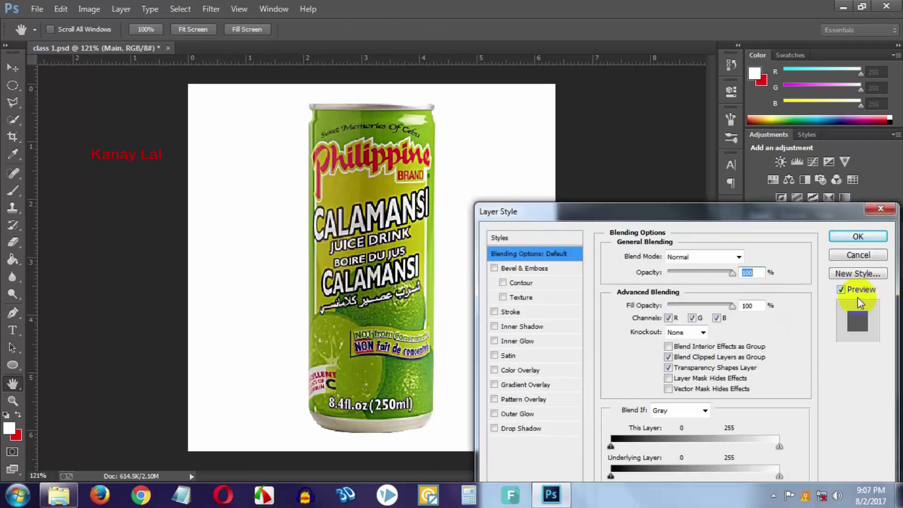
{"action": "left_click_drag", "start_coordinate": [633, 213], "coordinate": [621, 89]}
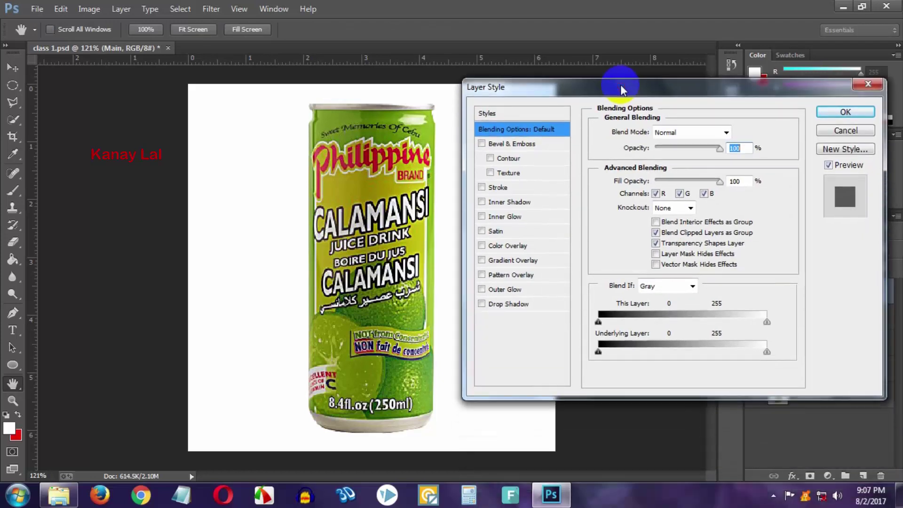
{"action": "left_click_drag", "start_coordinate": [540, 87], "coordinate": [536, 41]}
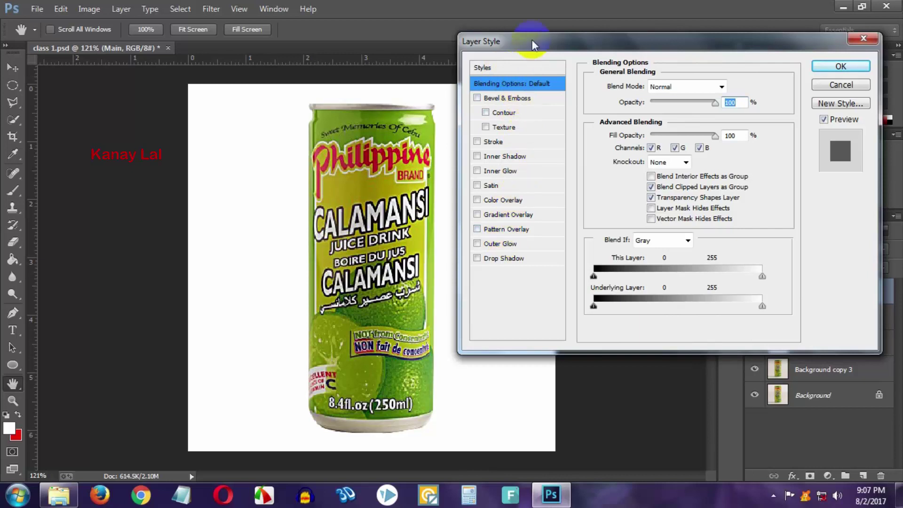
{"action": "left_click_drag", "start_coordinate": [533, 45], "coordinate": [526, 18]}
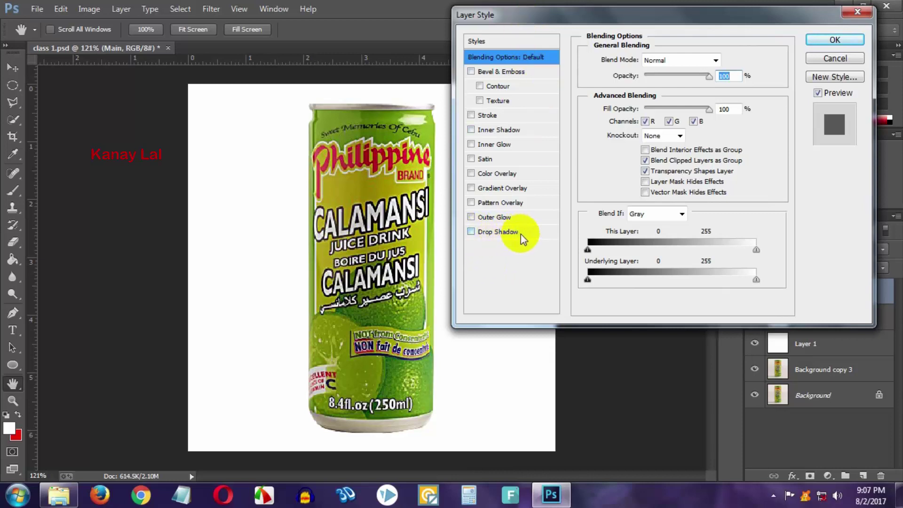
{"action": "left_click", "coordinate": [521, 233]}
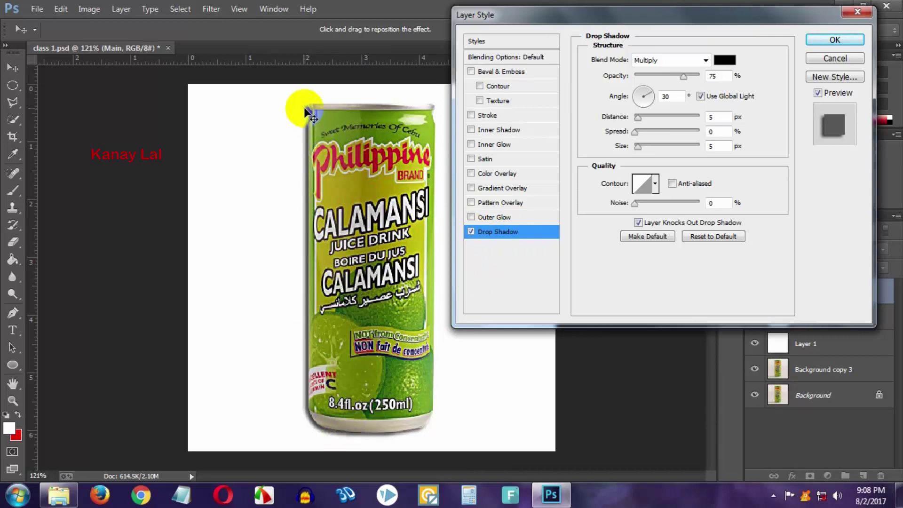
- Set the drop shadow angle to 32° and position the shadow near the can
{"action": "left_click", "coordinate": [523, 229]}
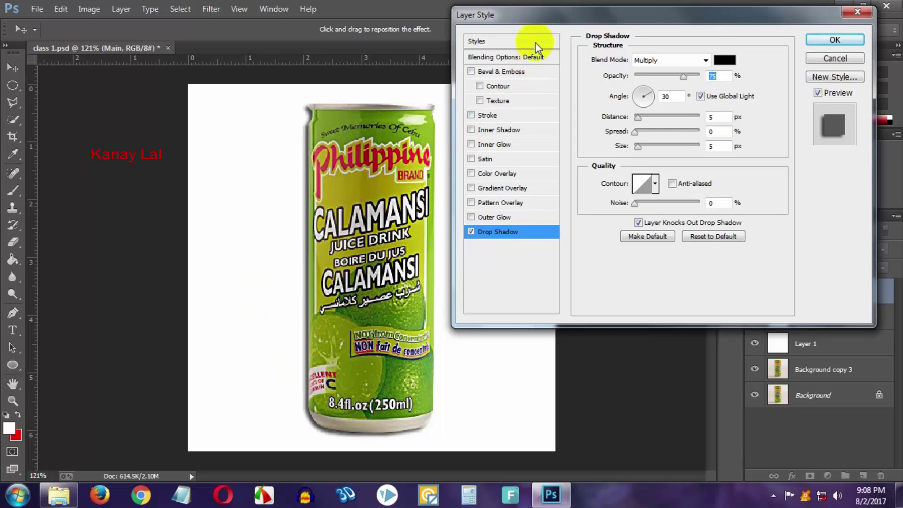
{"action": "left_click_drag", "start_coordinate": [536, 11], "coordinate": [572, 17]}
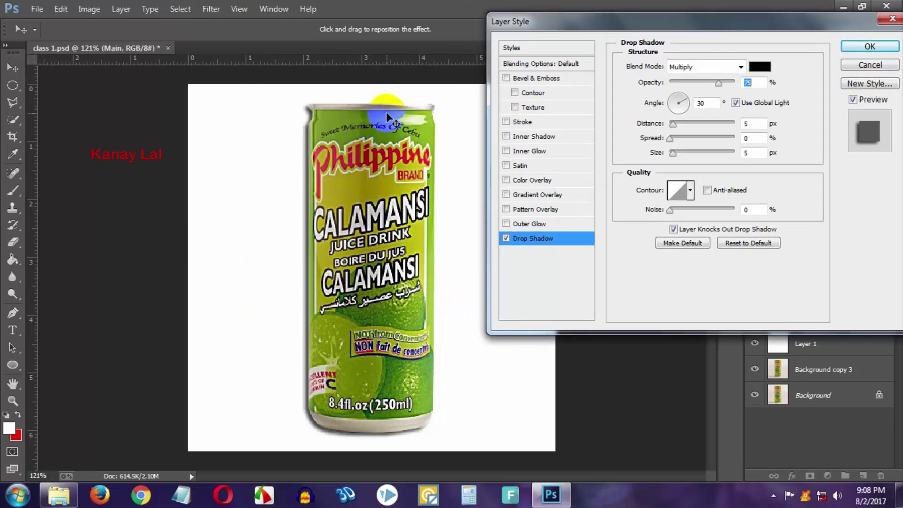
{"action": "left_click", "coordinate": [407, 329]}
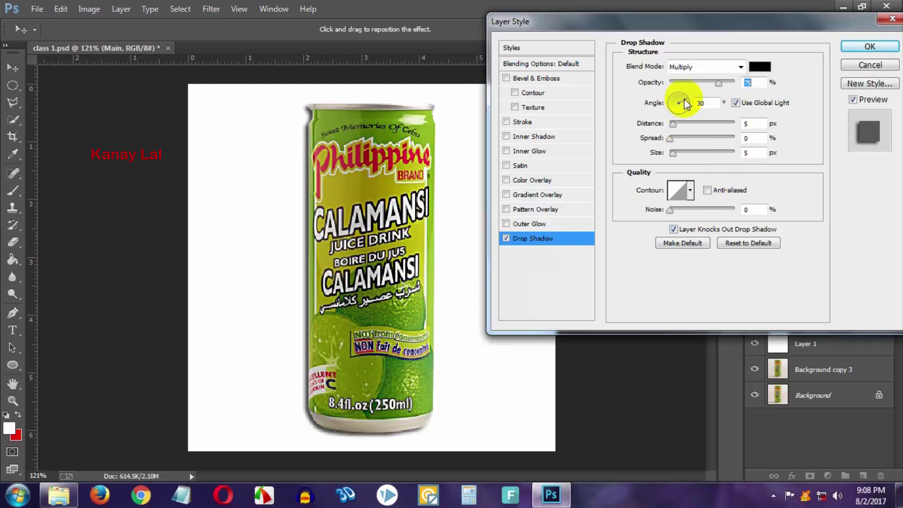
{"action": "mouse_move", "coordinate": [684, 101]}
{"action": "left_mouse_down"}
{"action": "mouse_move", "coordinate": [670, 100]}
{"action": "mouse_move", "coordinate": [684, 104]}
{"action": "left_mouse_up"}
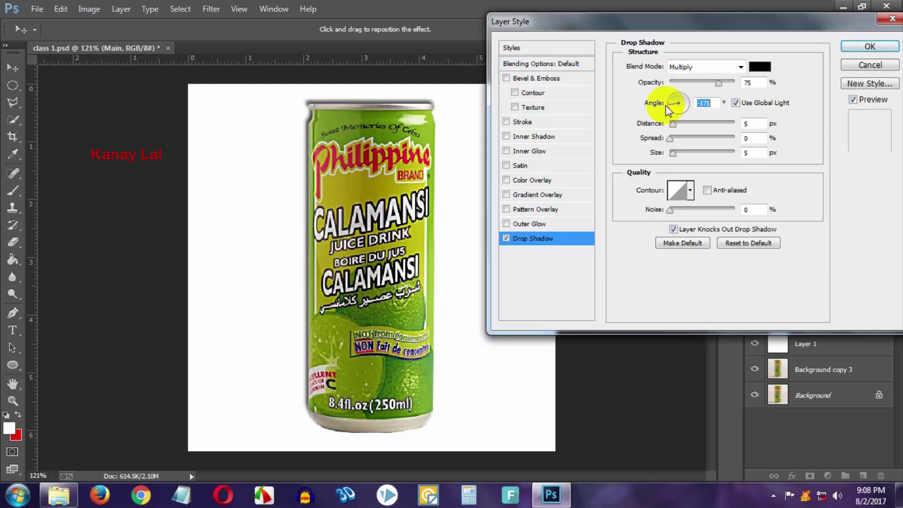
{"action": "left_click_drag", "start_coordinate": [684, 104], "coordinate": [672, 103]}
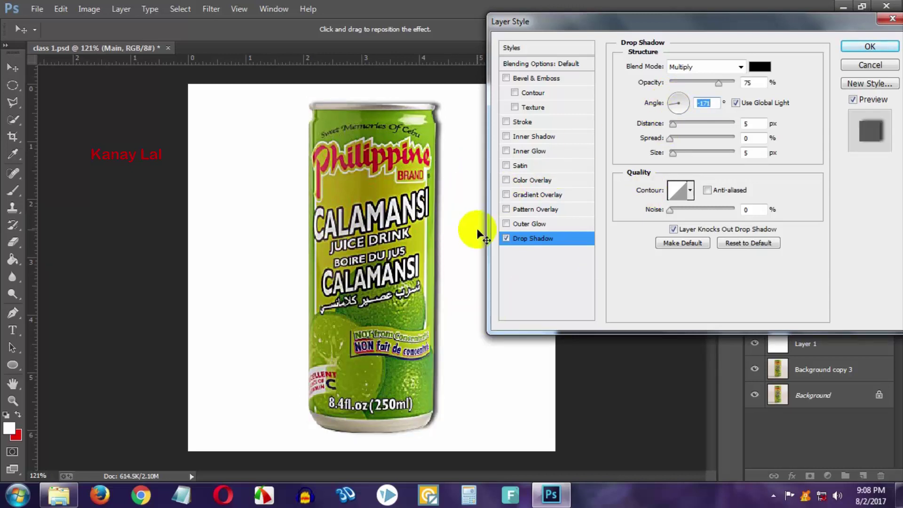
{"action": "mouse_move", "coordinate": [459, 231]}
{"action": "left_mouse_down"}
{"action": "mouse_move", "coordinate": [456, 267]}
{"action": "mouse_move", "coordinate": [432, 266]}
{"action": "left_mouse_up"}
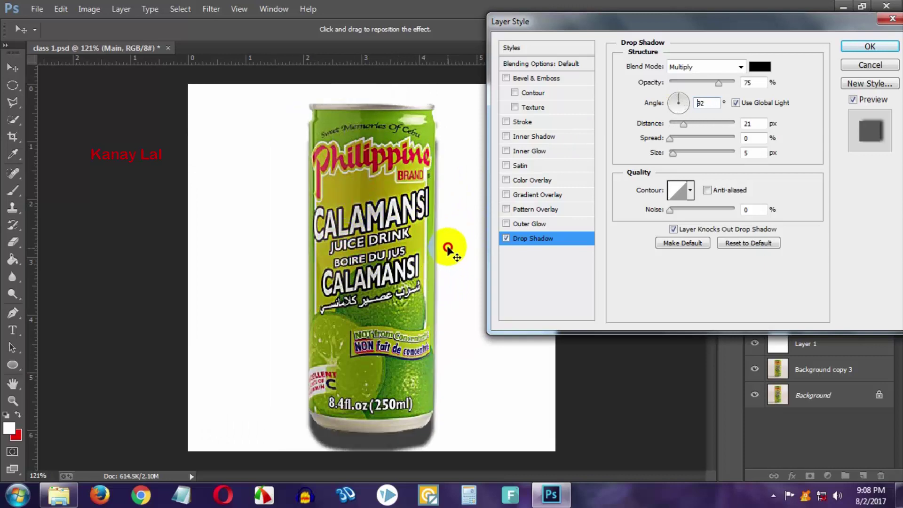
{"action": "mouse_move", "coordinate": [431, 265]}
{"action": "left_mouse_down"}
{"action": "mouse_move", "coordinate": [450, 212]}
{"action": "mouse_move", "coordinate": [440, 236]}
{"action": "left_mouse_up"}
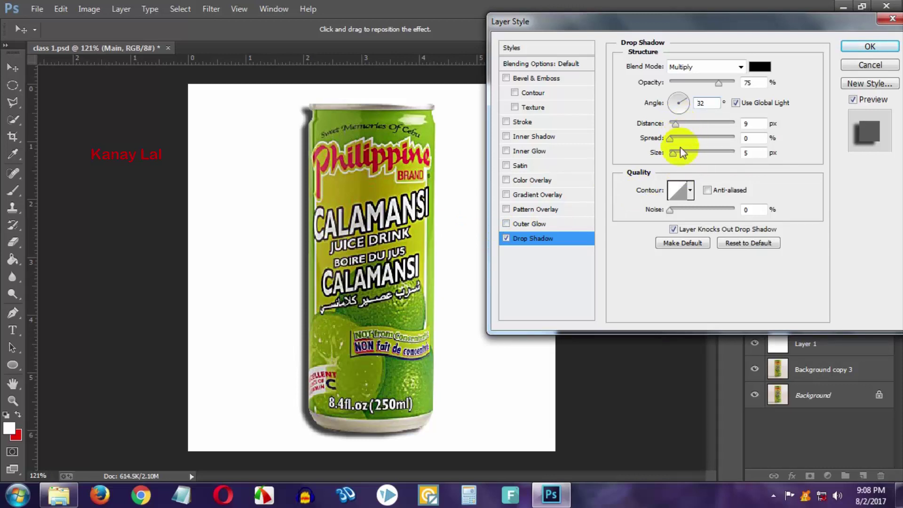
- Give the drop shadow a 7 px distance and 8 px size
{"action": "mouse_move", "coordinate": [675, 124]}
{"action": "left_mouse_down"}
{"action": "mouse_move", "coordinate": [697, 126]}
{"action": "mouse_move", "coordinate": [687, 129]}
{"action": "left_mouse_up"}
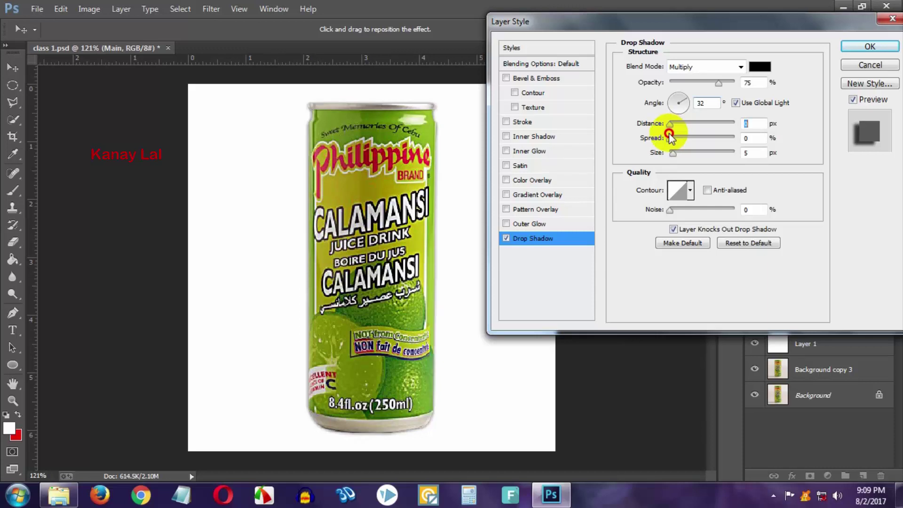
{"action": "left_click_drag", "start_coordinate": [671, 137], "coordinate": [676, 154]}
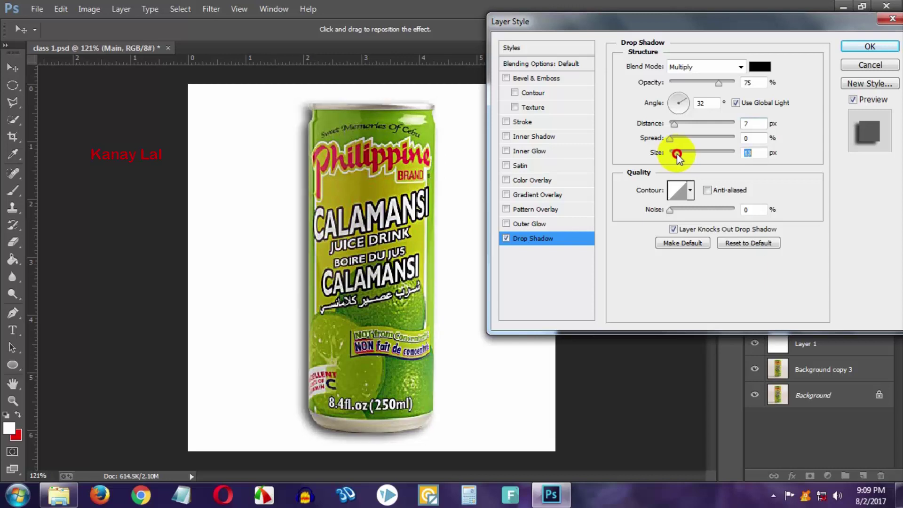
{"action": "left_click_drag", "start_coordinate": [676, 153], "coordinate": [676, 156]}
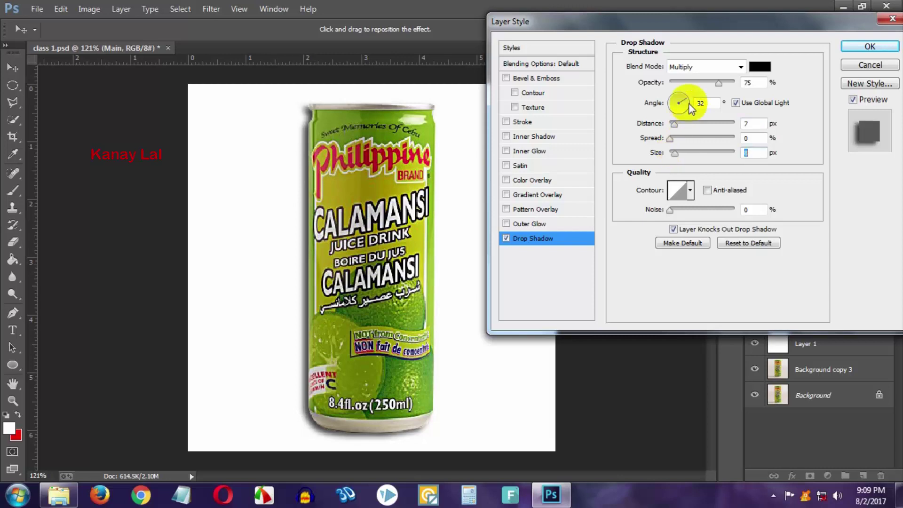
- Lower the drop shadow opacity to 34%, keeping the Multiply blend mode
{"action": "left_click_drag", "start_coordinate": [709, 82], "coordinate": [706, 82]}
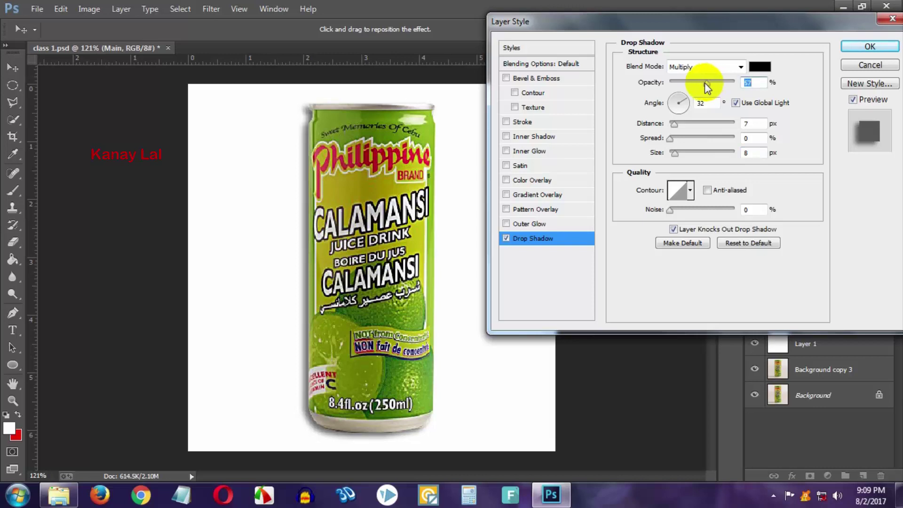
{"action": "left_click_drag", "start_coordinate": [706, 86], "coordinate": [690, 87]}
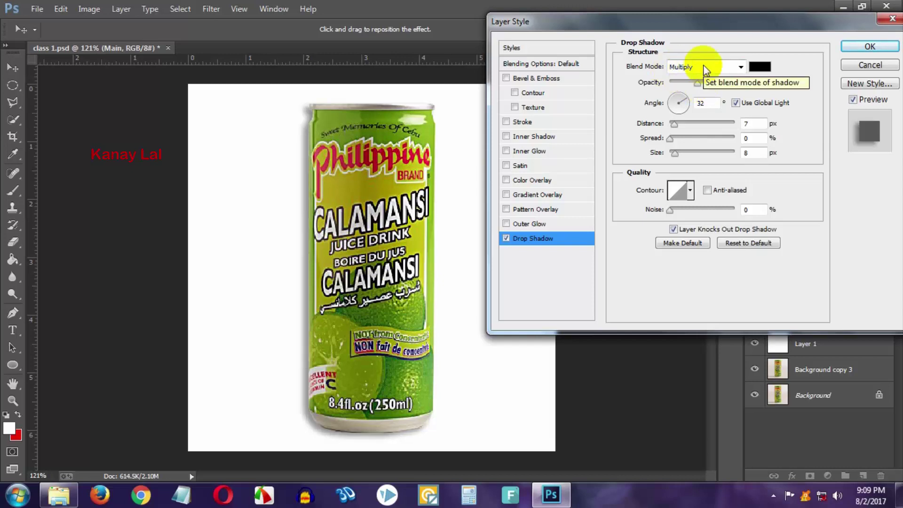
{"action": "left_click", "coordinate": [705, 69]}
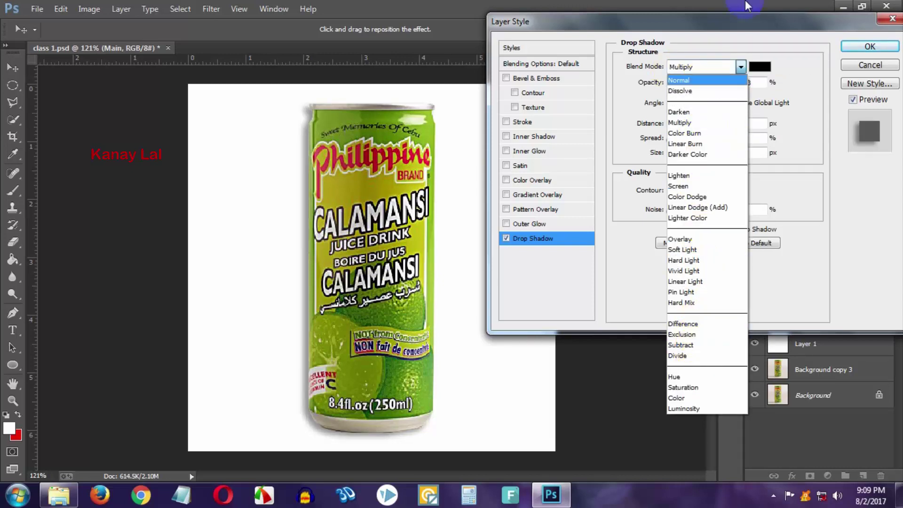
{"action": "left_click", "coordinate": [741, 21]}
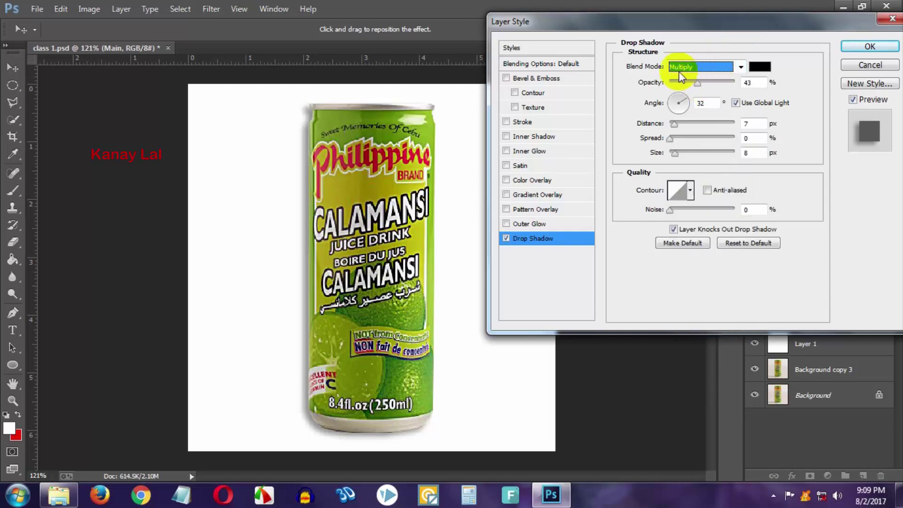
{"action": "left_click_drag", "start_coordinate": [696, 83], "coordinate": [691, 85]}
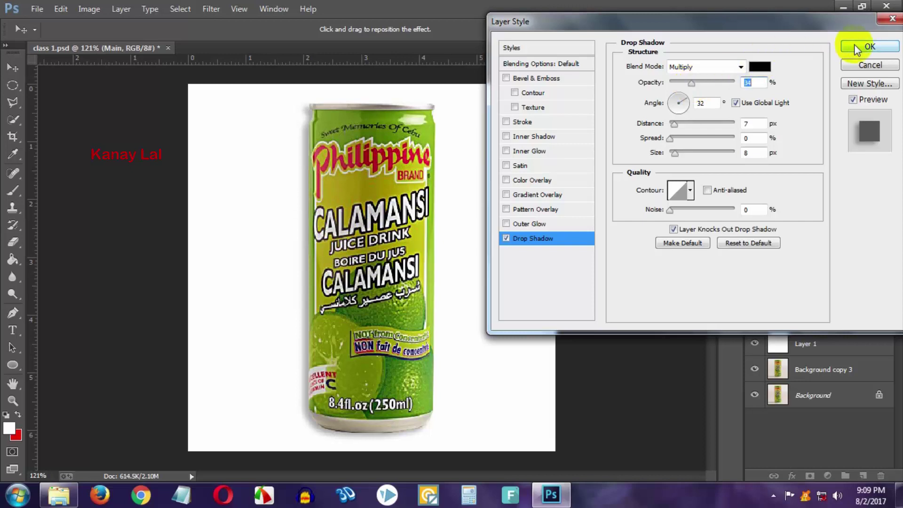
- Apply the Drop Shadow to Main and toggle the Main layer to check it
{"action": "left_click", "coordinate": [869, 47]}
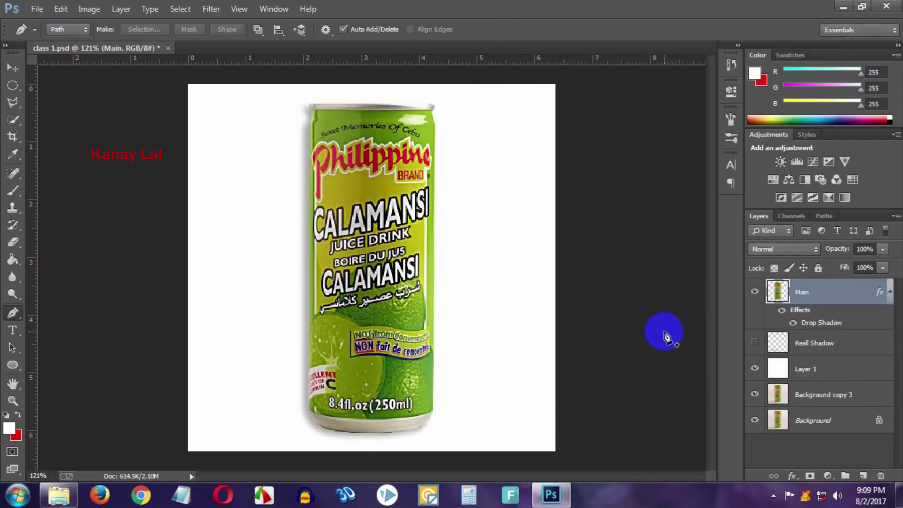
{"action": "left_click", "coordinate": [332, 444]}
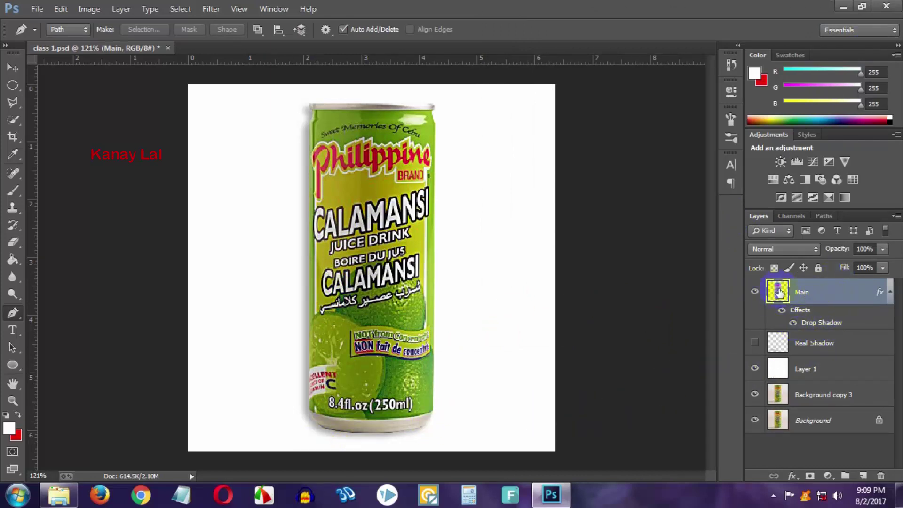
{"action": "left_click", "coordinate": [796, 299]}
{"action": "left_click", "coordinate": [755, 292]}
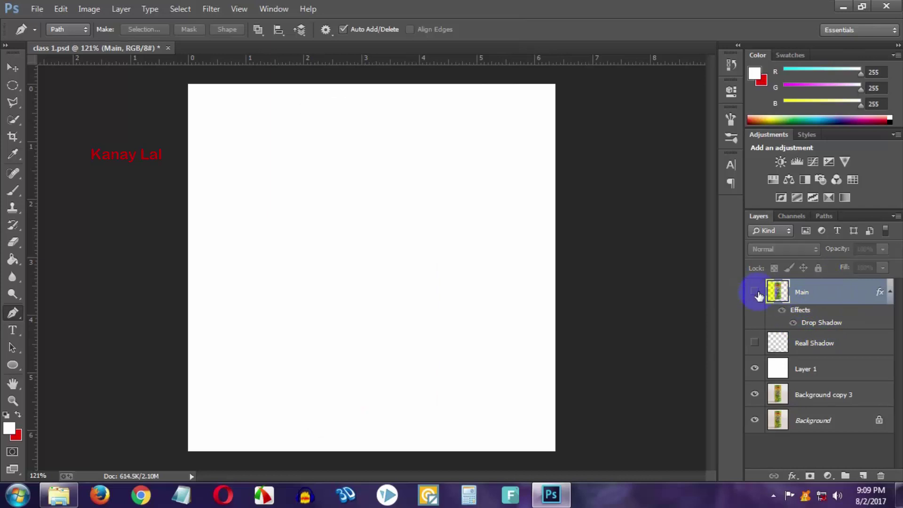
{"action": "left_click", "coordinate": [756, 292]}
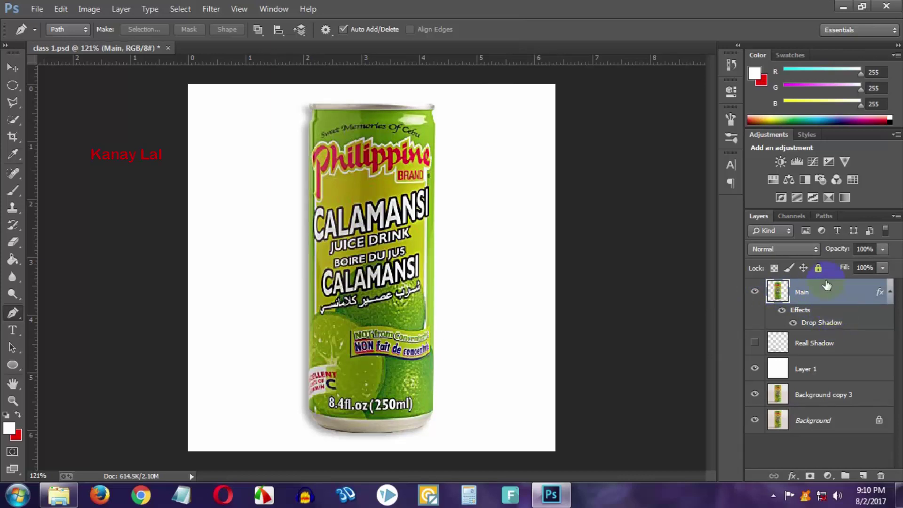
- Convert Main's Drop Shadow effect into its own layer and select it
{"action": "right_click", "coordinate": [853, 323]}
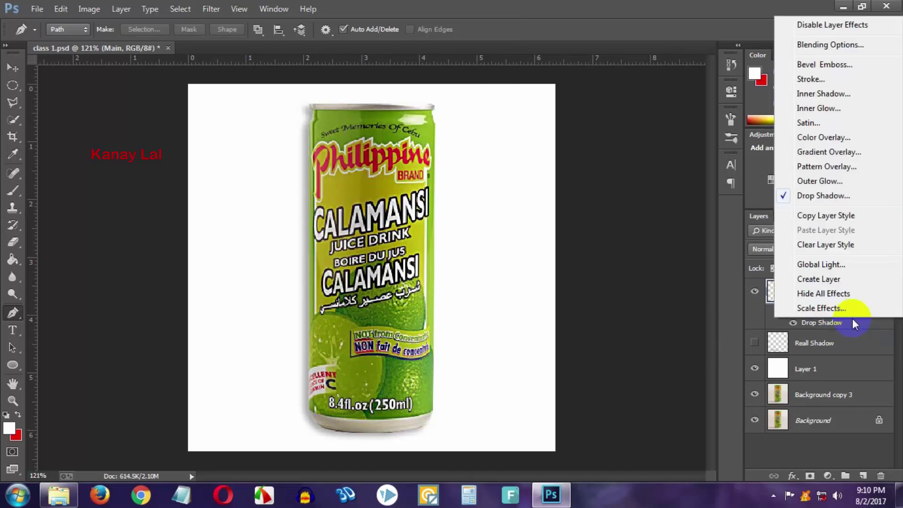
{"action": "left_click", "coordinate": [825, 279]}
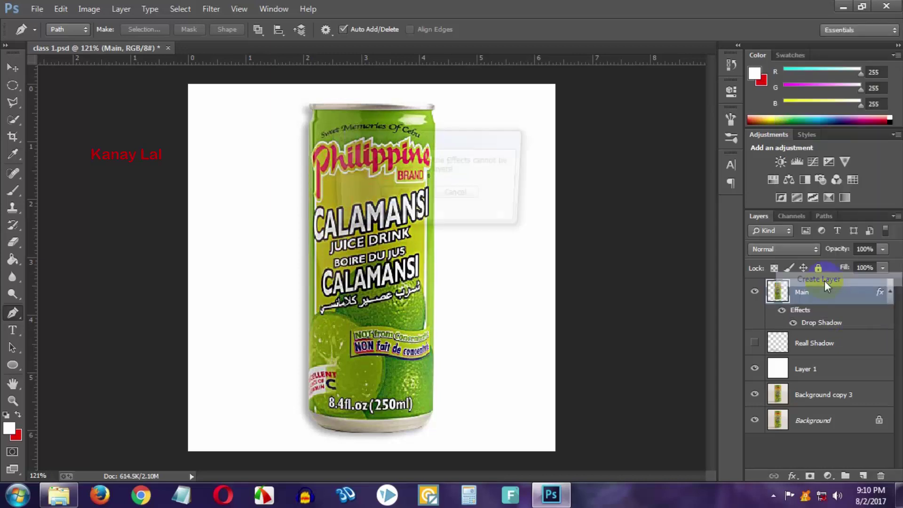
{"action": "left_click", "coordinate": [404, 196]}
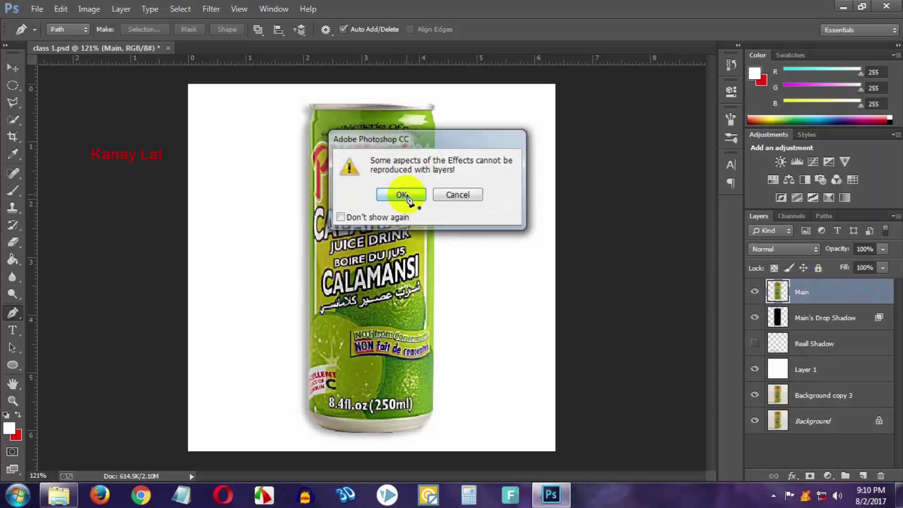
{"action": "left_click", "coordinate": [844, 319]}
{"action": "left_click", "coordinate": [844, 302]}
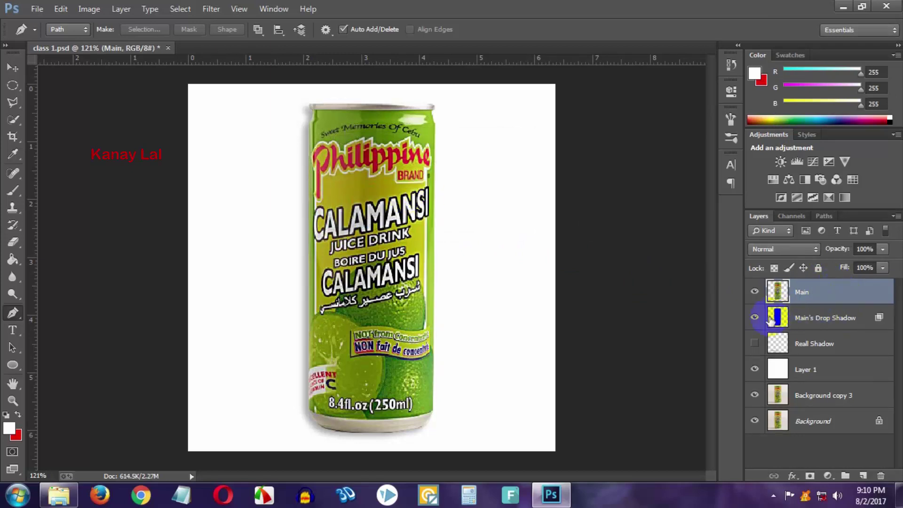
{"action": "left_click", "coordinate": [826, 327]}
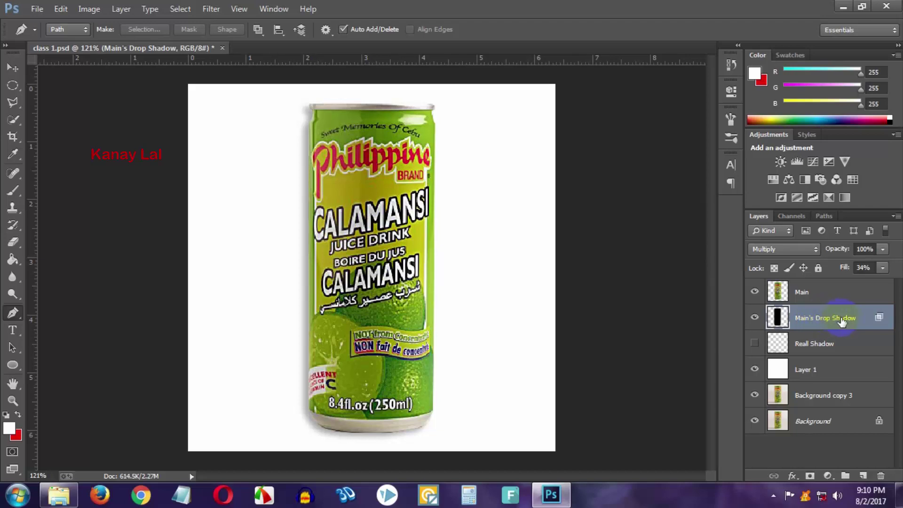
- Compare the Main's Drop Shadow layer on and off, then leave it hidden
{"action": "left_click", "coordinate": [755, 318]}
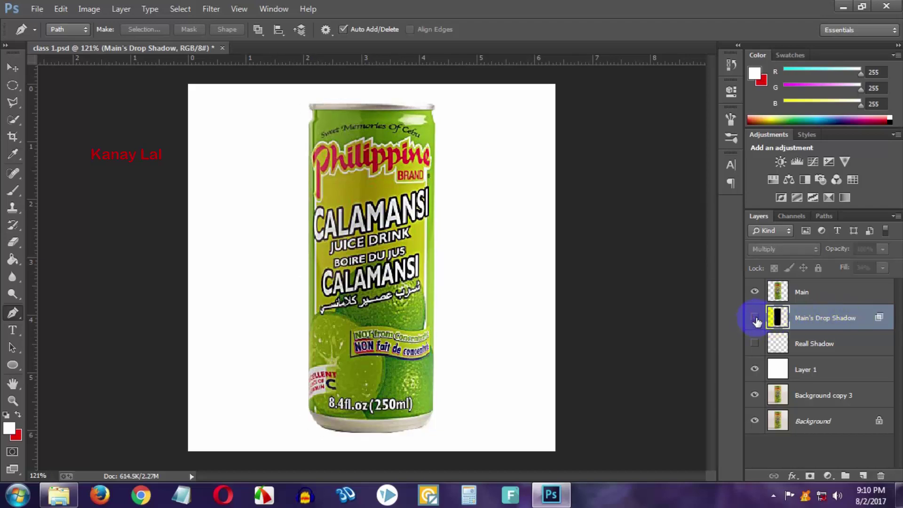
{"action": "left_click", "coordinate": [755, 318]}
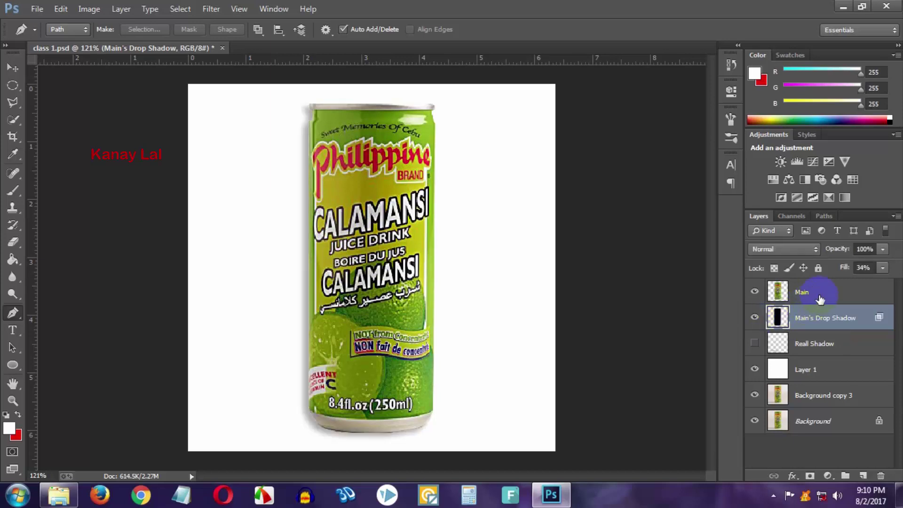
{"action": "left_click", "coordinate": [820, 300]}
{"action": "left_click", "coordinate": [826, 323]}
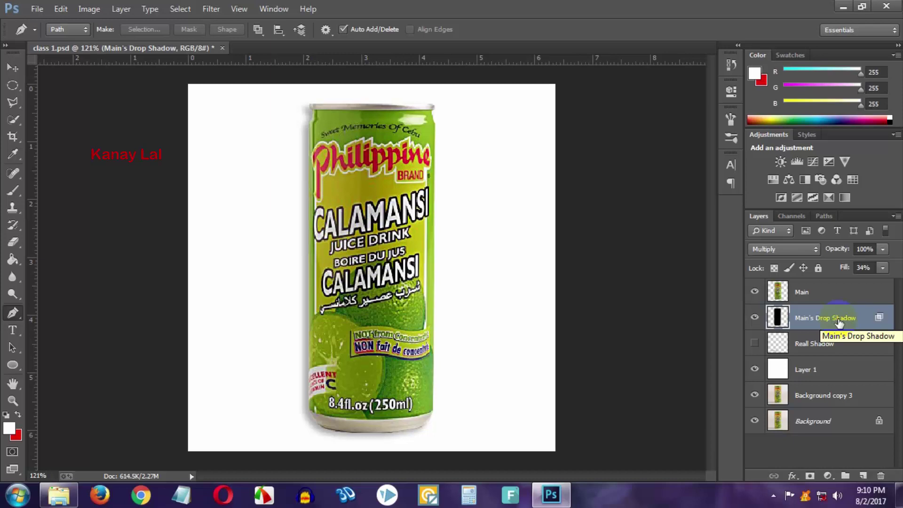
{"action": "left_click", "coordinate": [839, 321]}
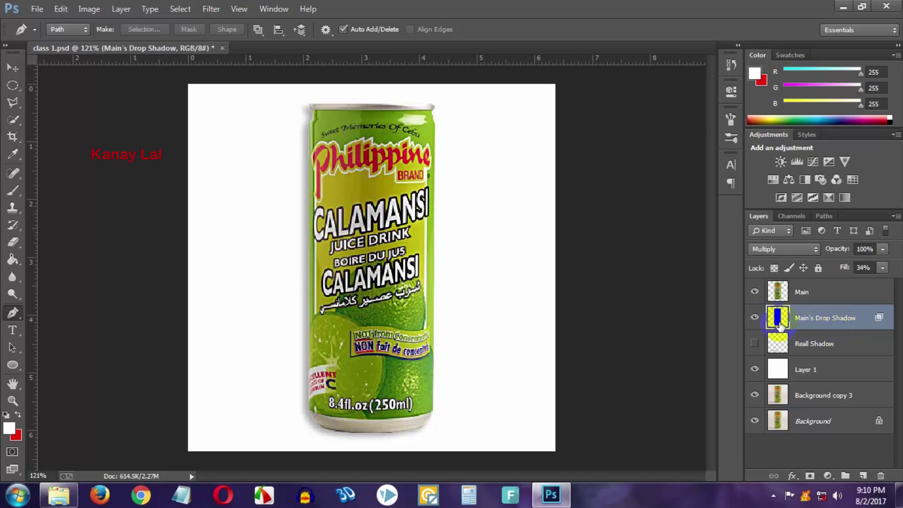
{"action": "left_click", "coordinate": [755, 317]}
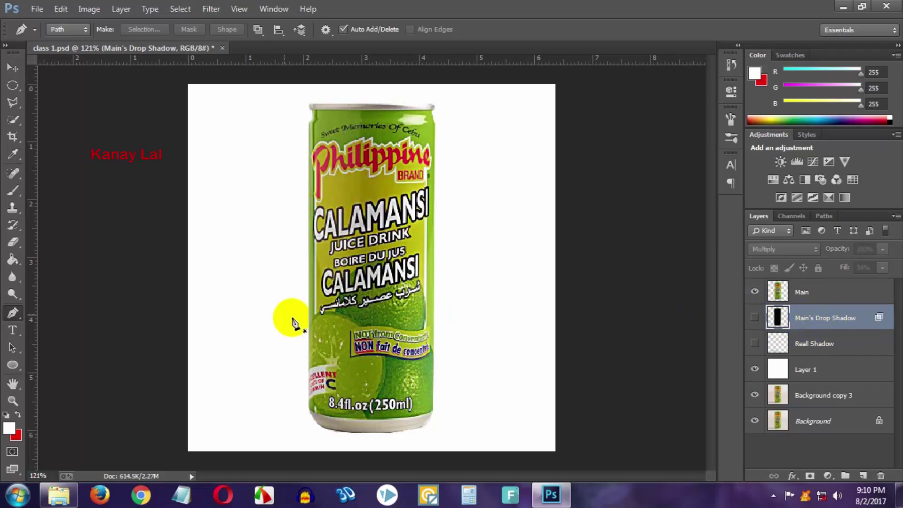
- Add Layer 2 and set up a soft round 60 px brush at 21% opacity
{"action": "left_click", "coordinate": [863, 476]}
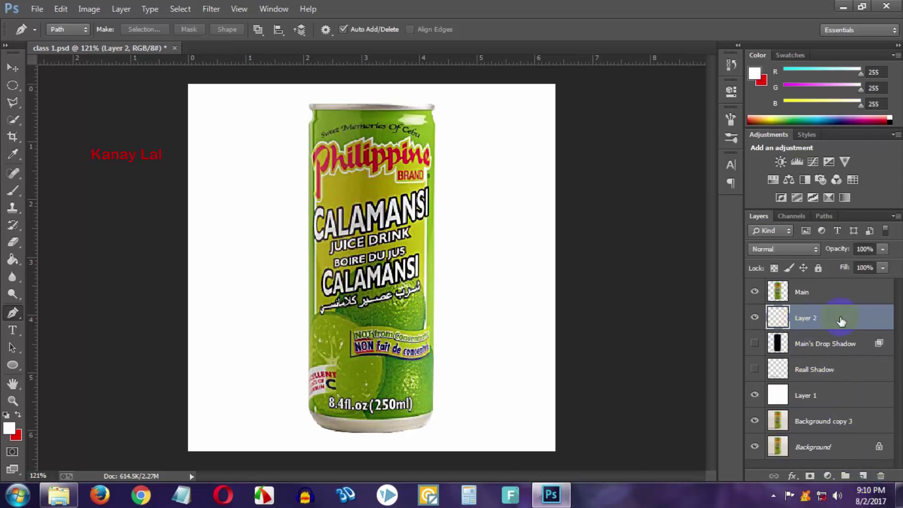
{"action": "left_click", "coordinate": [15, 190]}
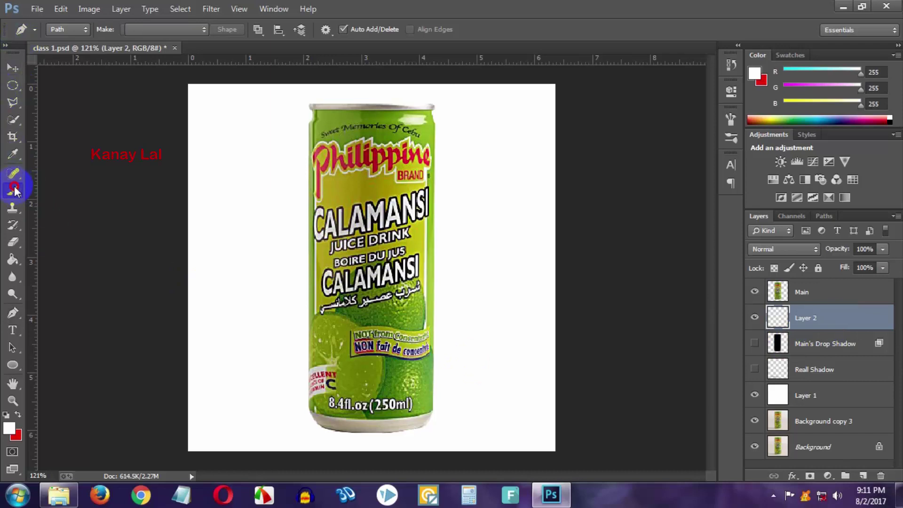
{"action": "right_click", "coordinate": [313, 221]}
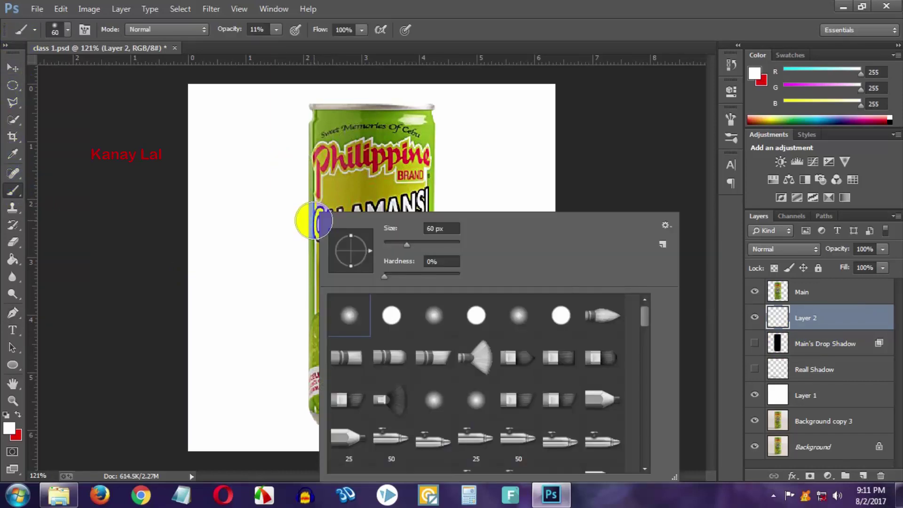
{"action": "left_click", "coordinate": [350, 319]}
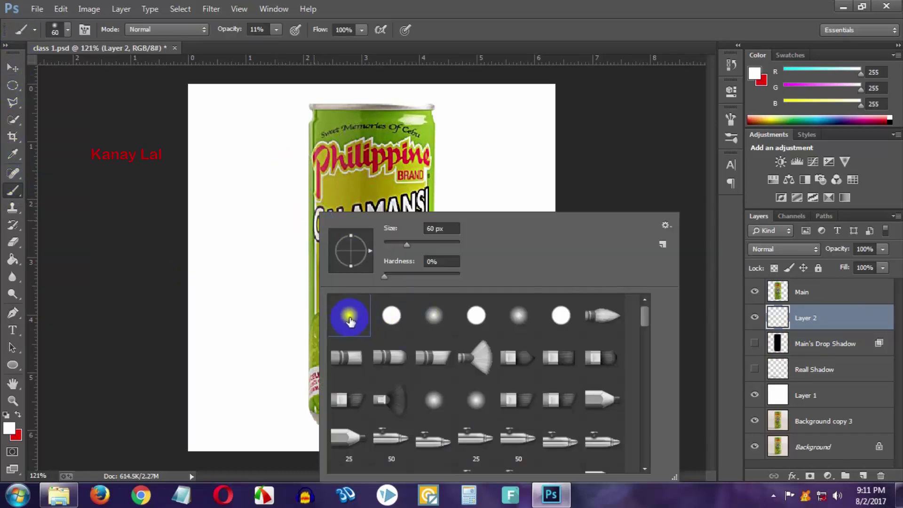
{"action": "left_click", "coordinate": [476, 19]}
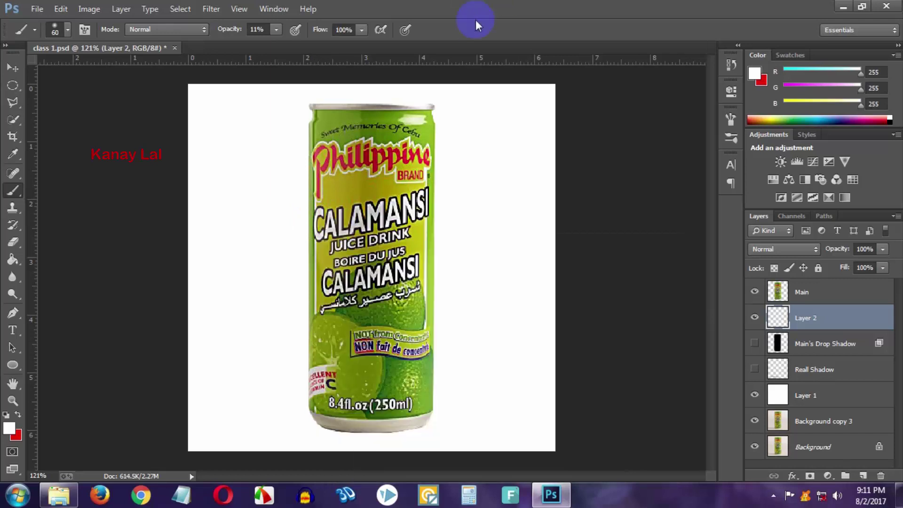
{"action": "left_click", "coordinate": [276, 30]}
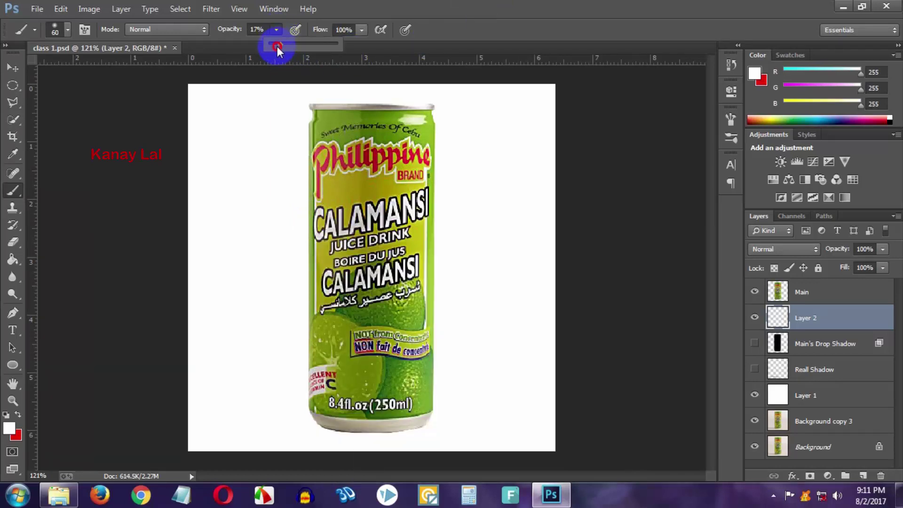
{"action": "mouse_move", "coordinate": [277, 46]}
{"action": "left_mouse_down"}
{"action": "mouse_move", "coordinate": [352, 55]}
{"action": "mouse_move", "coordinate": [298, 55]}
{"action": "left_mouse_up"}
{"action": "left_click", "coordinate": [608, 6]}
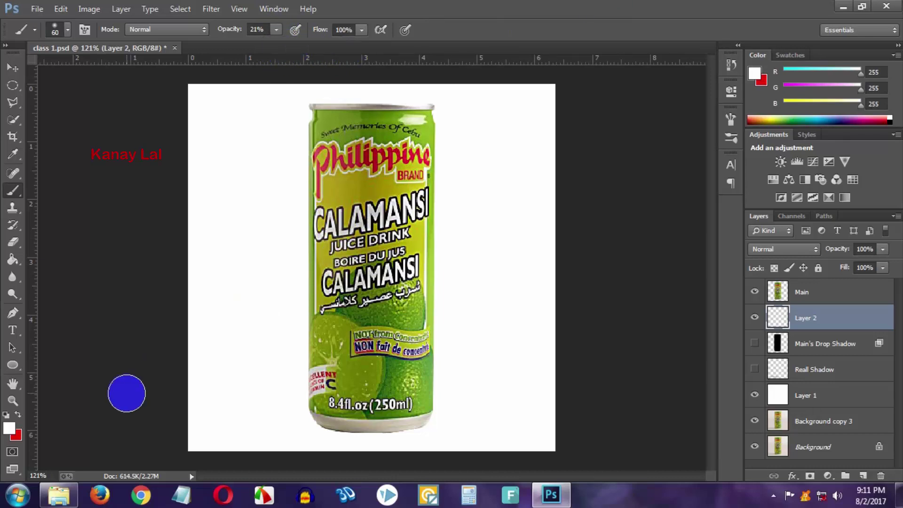
- Set the foreground colour to black (#000000)
{"action": "left_click", "coordinate": [9, 428]}
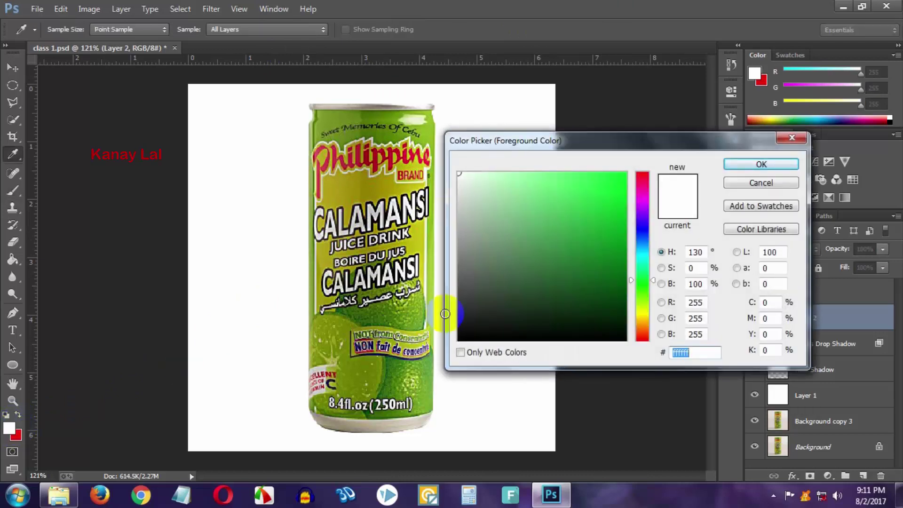
{"action": "left_click_drag", "start_coordinate": [524, 309], "coordinate": [429, 344]}
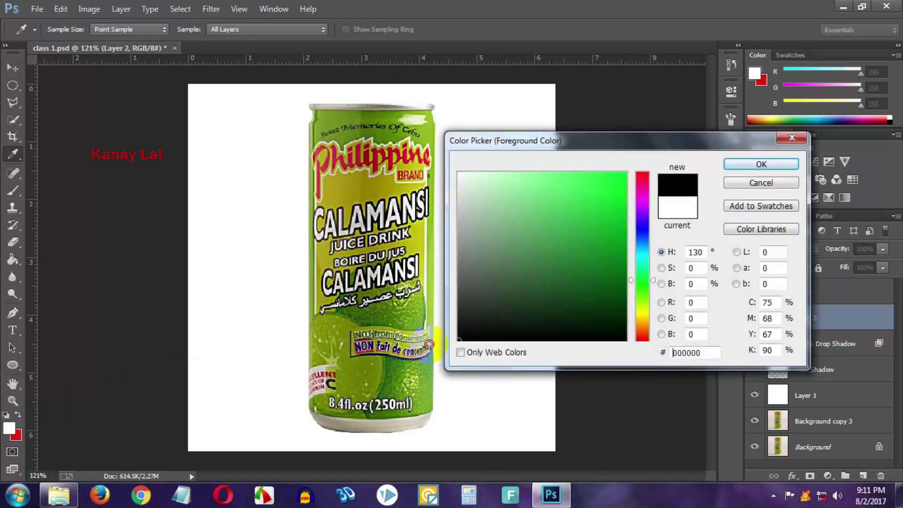
{"action": "mouse_move", "coordinate": [595, 140]}
{"action": "left_mouse_down"}
{"action": "mouse_move", "coordinate": [630, 61]}
{"action": "mouse_move", "coordinate": [622, 63]}
{"action": "left_mouse_up"}
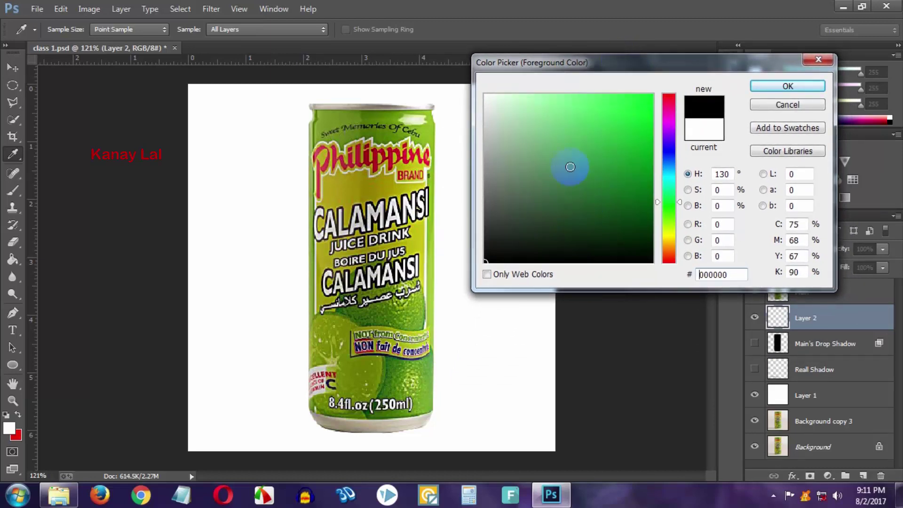
{"action": "left_click_drag", "start_coordinate": [609, 69], "coordinate": [595, 24]}
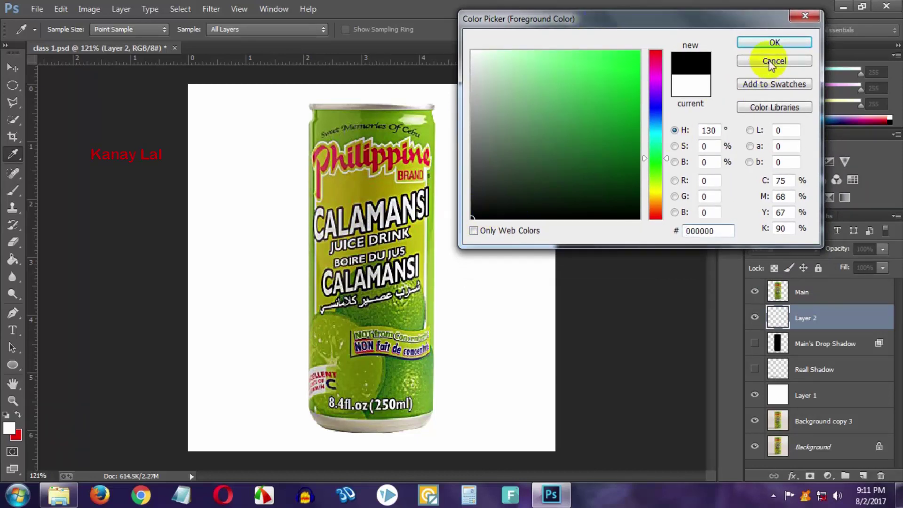
{"action": "left_click", "coordinate": [774, 42]}
- Set a black foreground and a 300 px brush at 21% opacity
{"action": "left_click", "coordinate": [774, 42]}
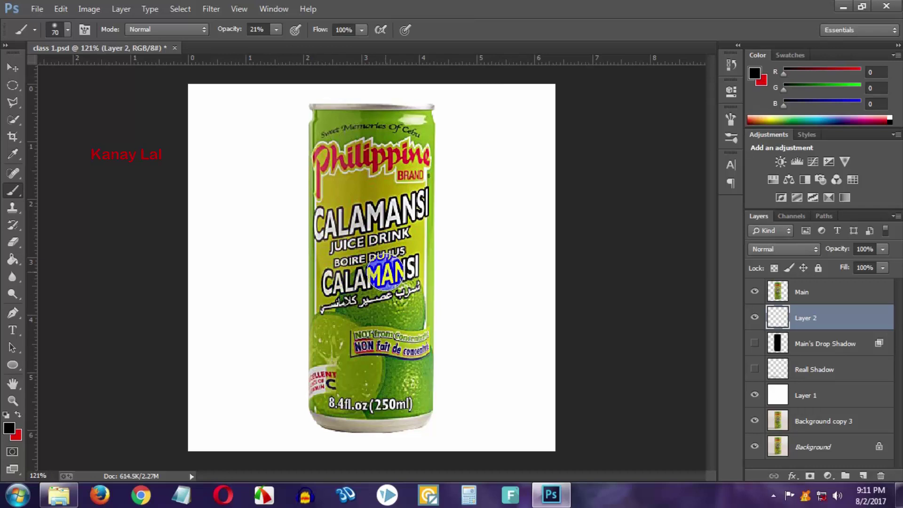
{"action": "key", "text": "bracketright"}
{"action": "key", "text": "bracketright"}
{"action": "key", "text": "bracketright"}
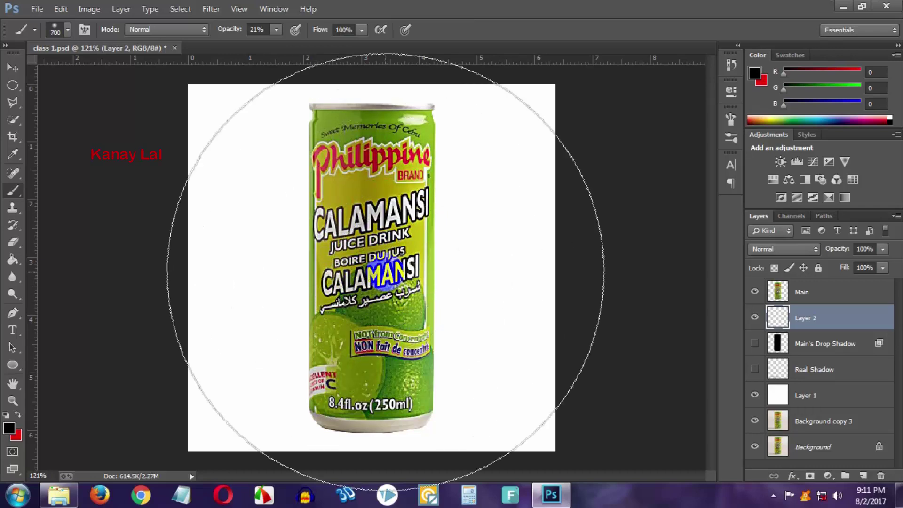
{"action": "key", "text": "bracketleft"}
{"action": "key", "text": "bracketleft"}
{"action": "key", "text": "bracketleft"}
{"action": "key", "text": "bracketleft"}
{"action": "key", "text": "bracketleft"}
{"action": "key", "text": "bracketleft"}
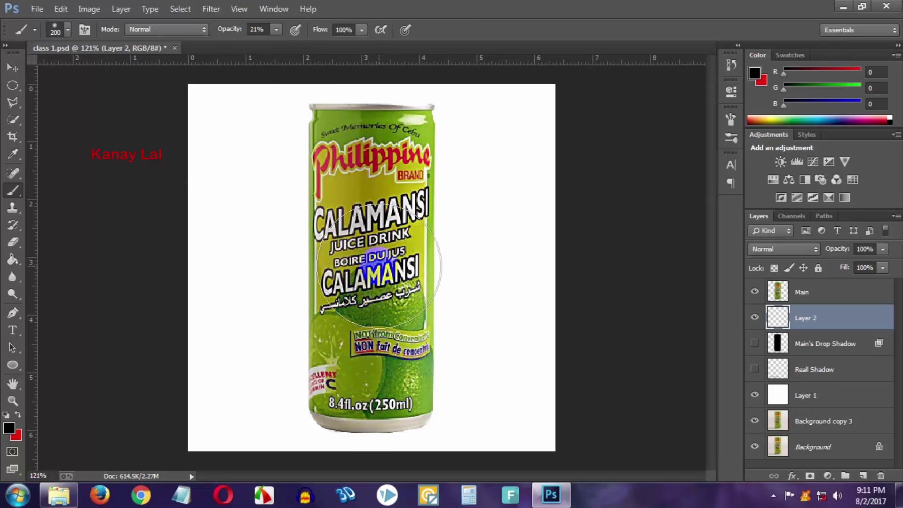
{"action": "key", "text": "bracketright"}
{"action": "key", "text": "bracketright"}
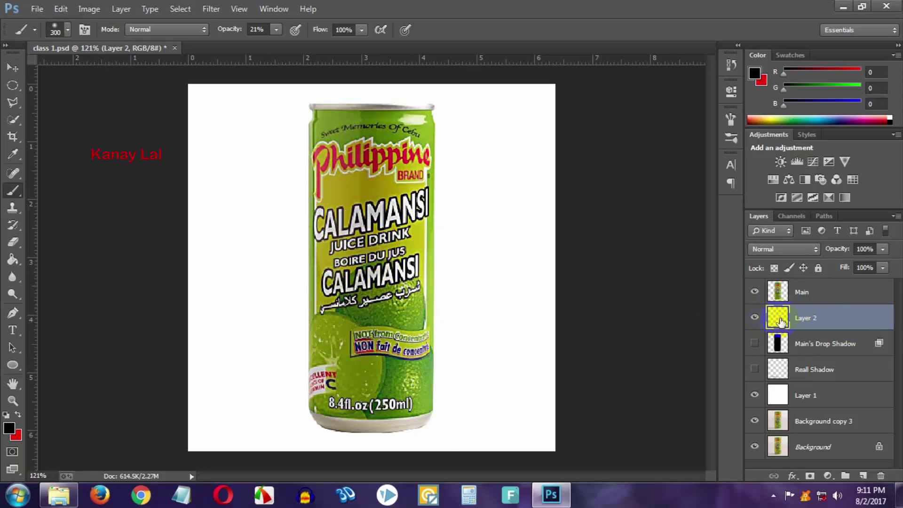
{"action": "left_click", "coordinate": [816, 319]}
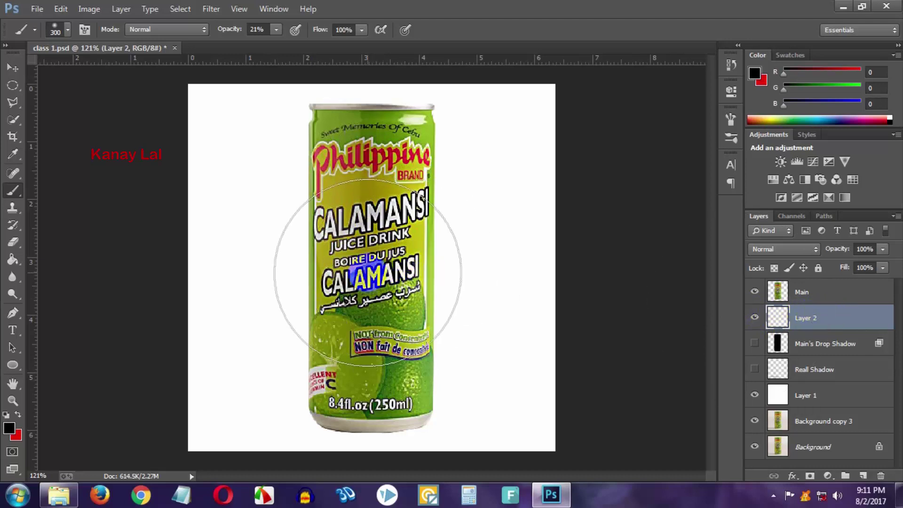
- Dab soft grey shadow over the can and to its left on Layer 2
{"action": "left_click", "coordinate": [373, 258]}
{"action": "left_click", "coordinate": [372, 259]}
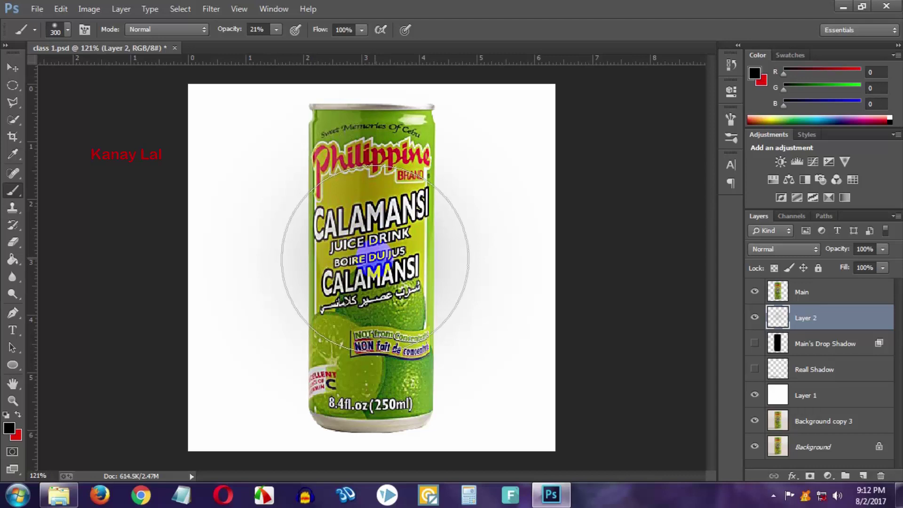
{"action": "left_click", "coordinate": [375, 259]}
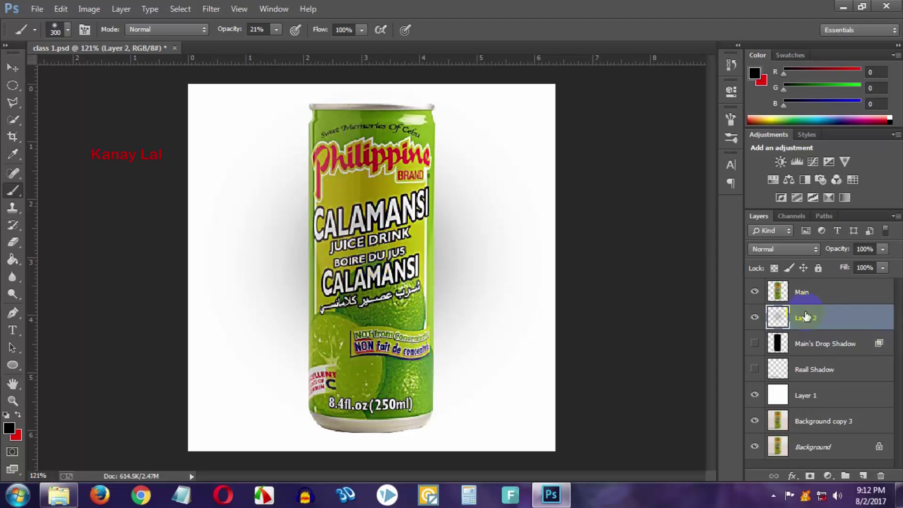
{"action": "left_click", "coordinate": [794, 322]}
{"action": "left_click", "coordinate": [755, 293]}
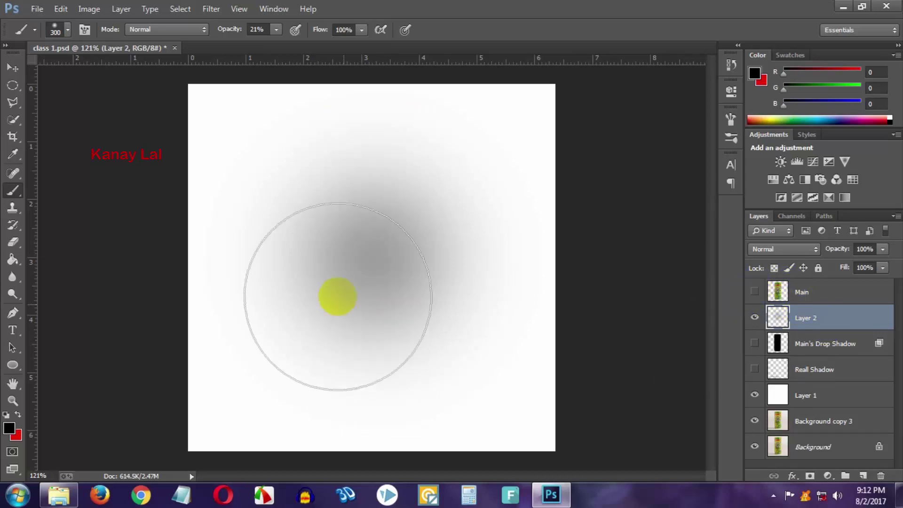
{"action": "left_click", "coordinate": [753, 293]}
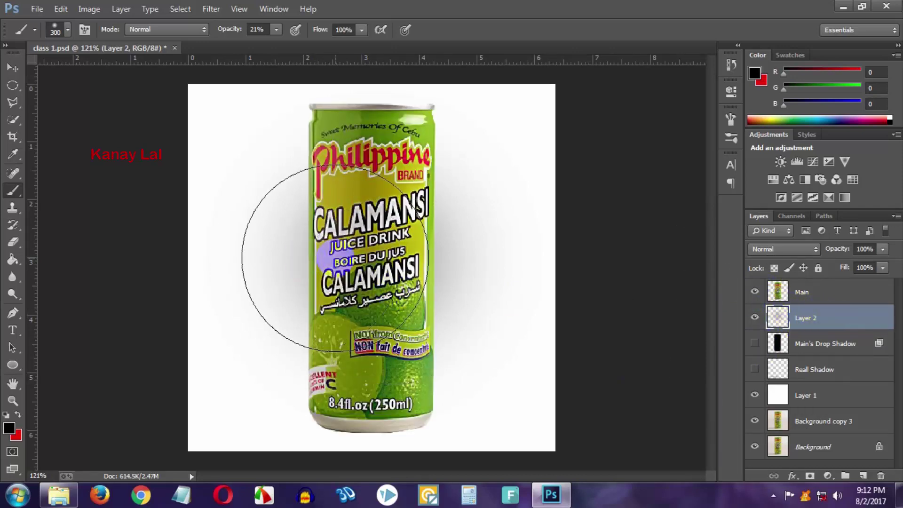
{"action": "left_click", "coordinate": [336, 253]}
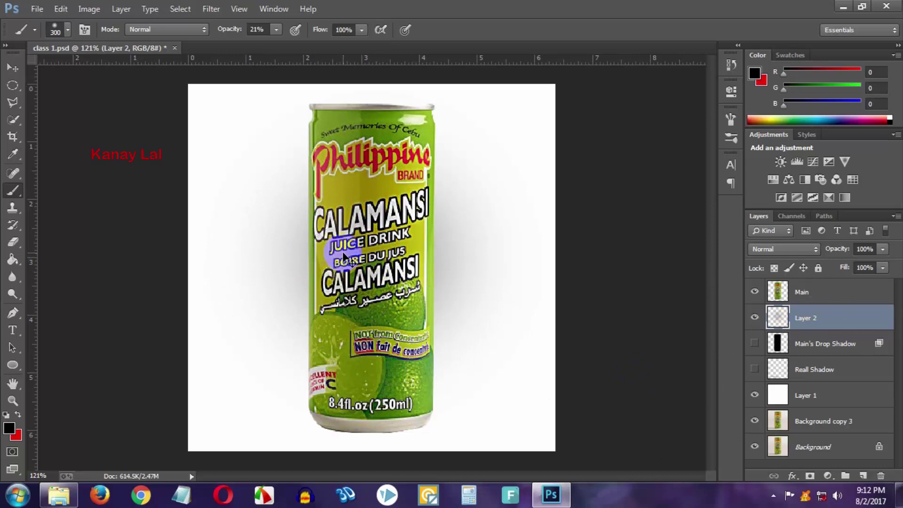
{"action": "key", "text": "ctrl+t"}
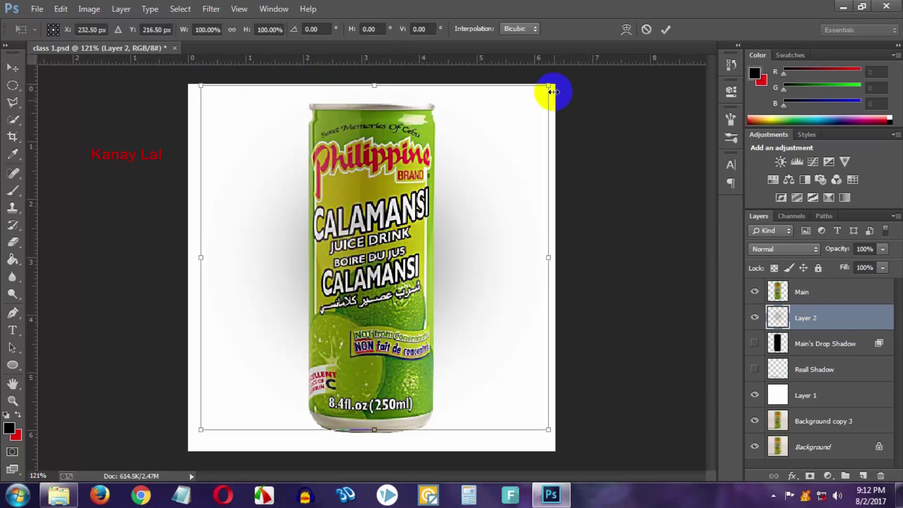
- Flatten and narrow the painted glow into a thin band under the can's base, then apply
{"action": "mouse_move", "coordinate": [491, 129]}
{"action": "left_mouse_down"}
{"action": "mouse_move", "coordinate": [498, 148]}
{"action": "mouse_move", "coordinate": [492, 141]}
{"action": "mouse_move", "coordinate": [460, 151]}
{"action": "left_mouse_up"}
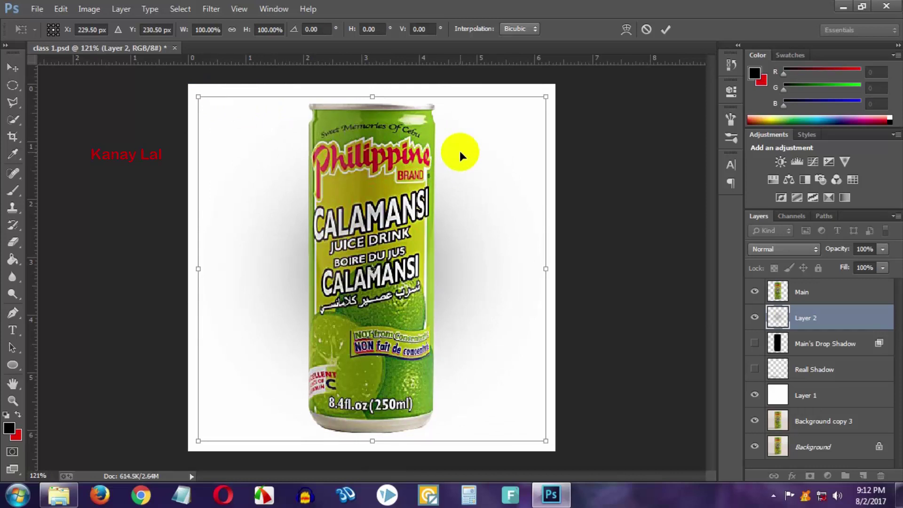
{"action": "left_click", "coordinate": [61, 8]}
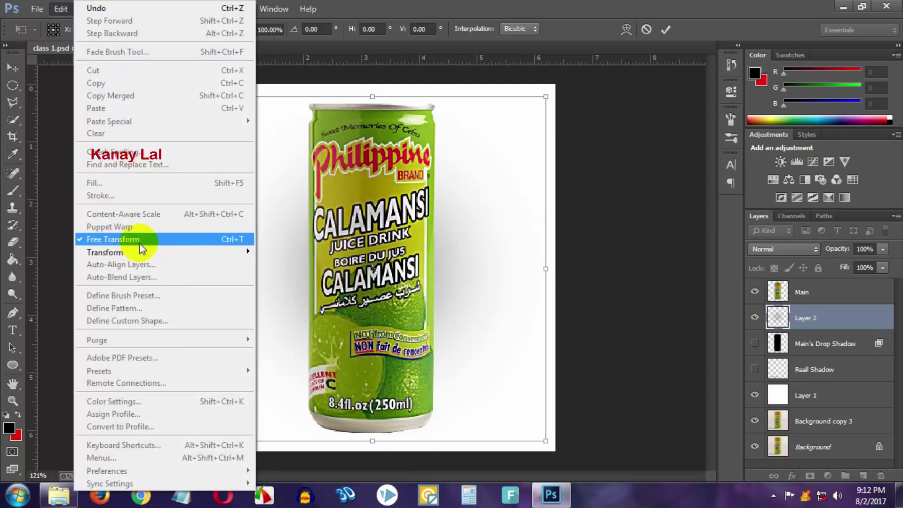
{"action": "left_click", "coordinate": [596, 6]}
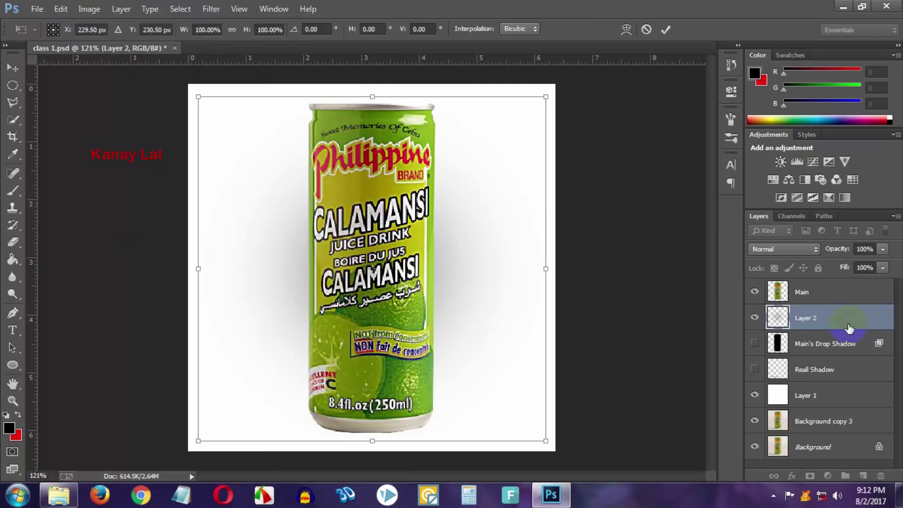
{"action": "left_click_drag", "start_coordinate": [198, 96], "coordinate": [217, 421]}
{"action": "left_click_drag", "start_coordinate": [363, 437], "coordinate": [364, 448]}
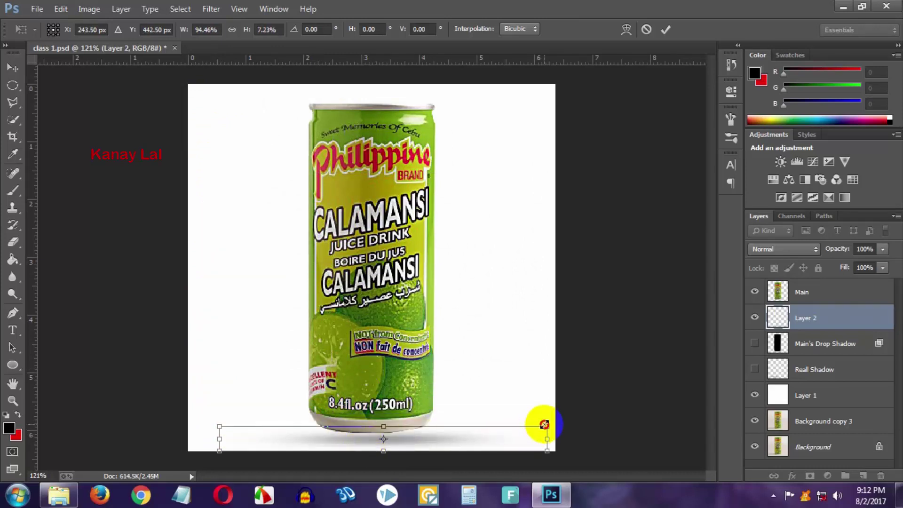
{"action": "left_click_drag", "start_coordinate": [544, 425], "coordinate": [500, 423]}
{"action": "mouse_move", "coordinate": [427, 444]}
{"action": "left_mouse_down"}
{"action": "mouse_move", "coordinate": [430, 379]}
{"action": "mouse_move", "coordinate": [432, 442]}
{"action": "left_mouse_up"}
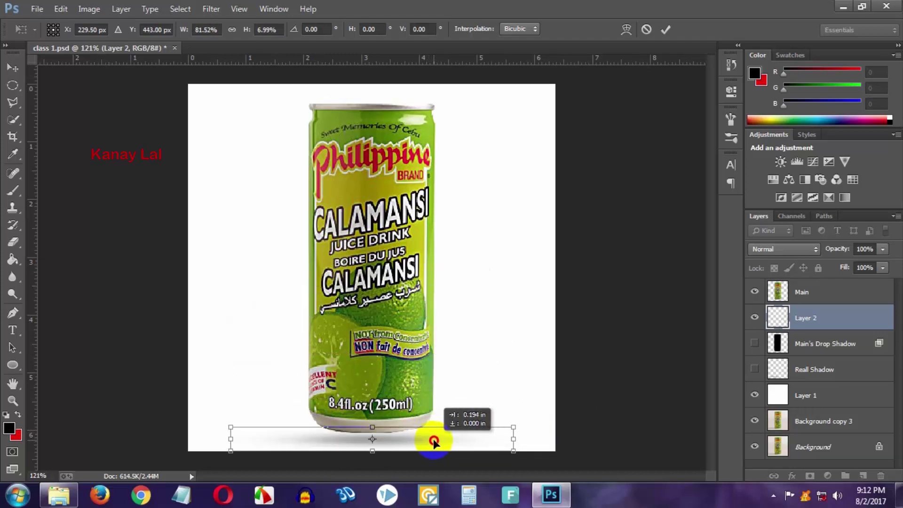
{"action": "left_click_drag", "start_coordinate": [228, 425], "coordinate": [235, 426]}
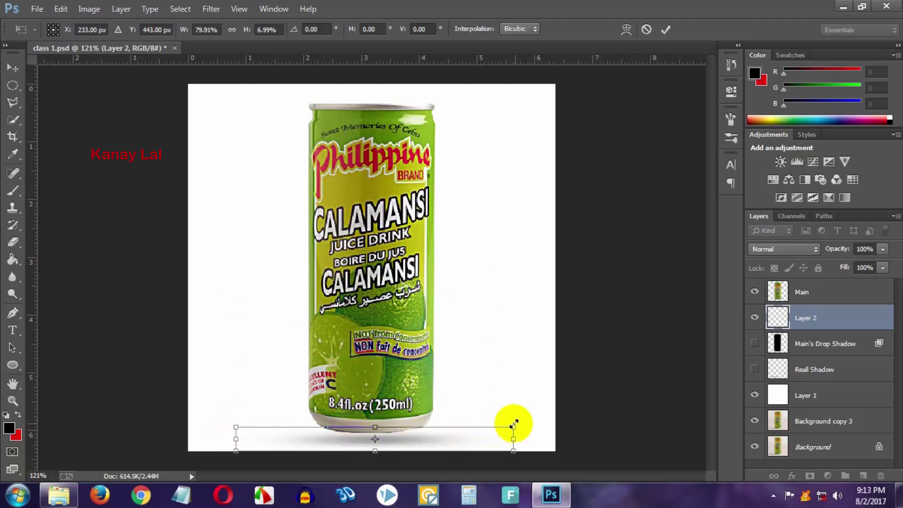
{"action": "left_click_drag", "start_coordinate": [515, 424], "coordinate": [511, 420]}
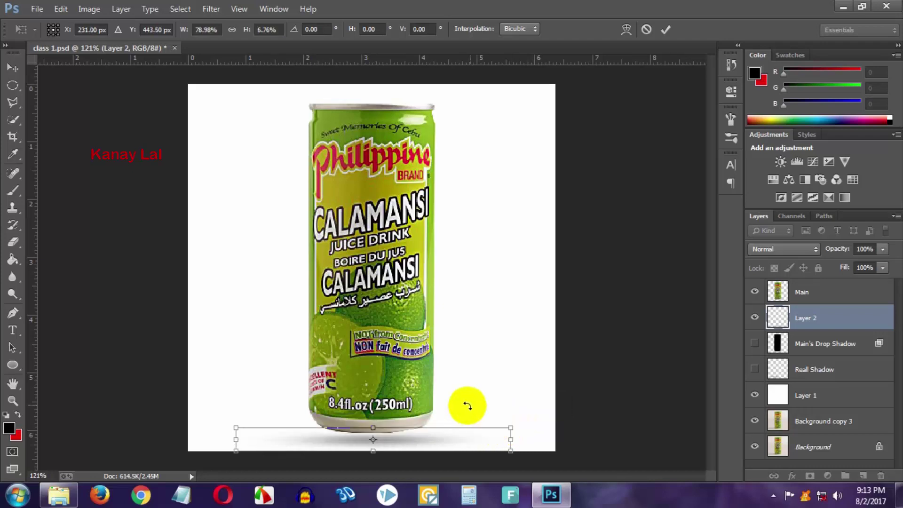
{"action": "key", "text": "Up"}
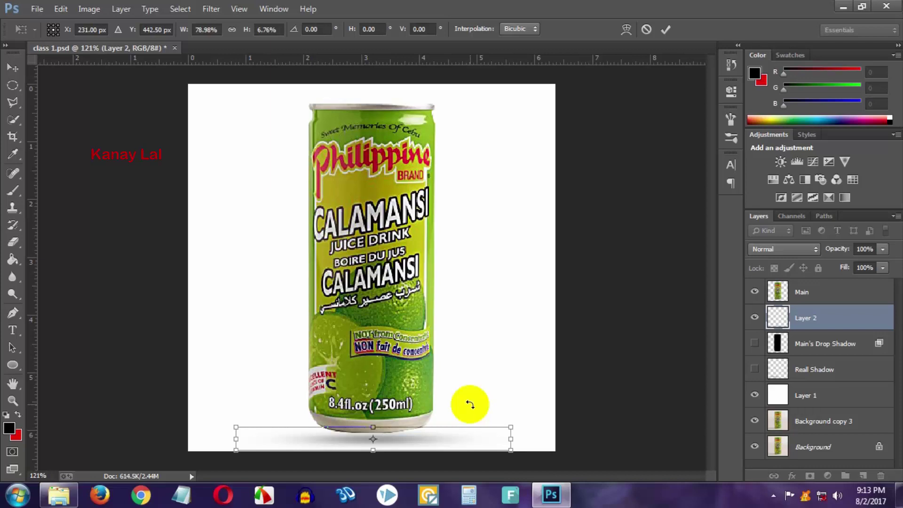
{"action": "key", "text": "Return"}
{"action": "key", "text": "b"}
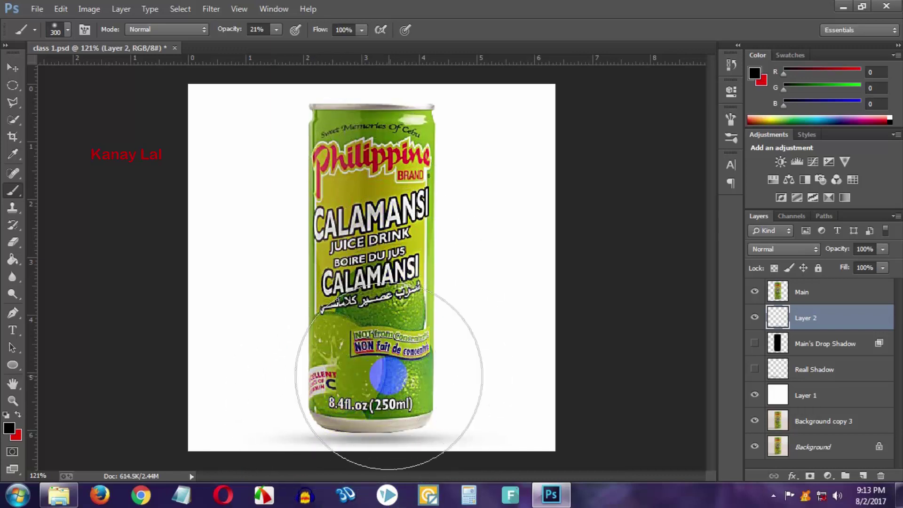
- Rename Layer 2 to 'create Shadow', hide it, and select the Main layer
{"action": "double_click", "coordinate": [808, 319]}
{"action": "type", "text": "create Shadow"}
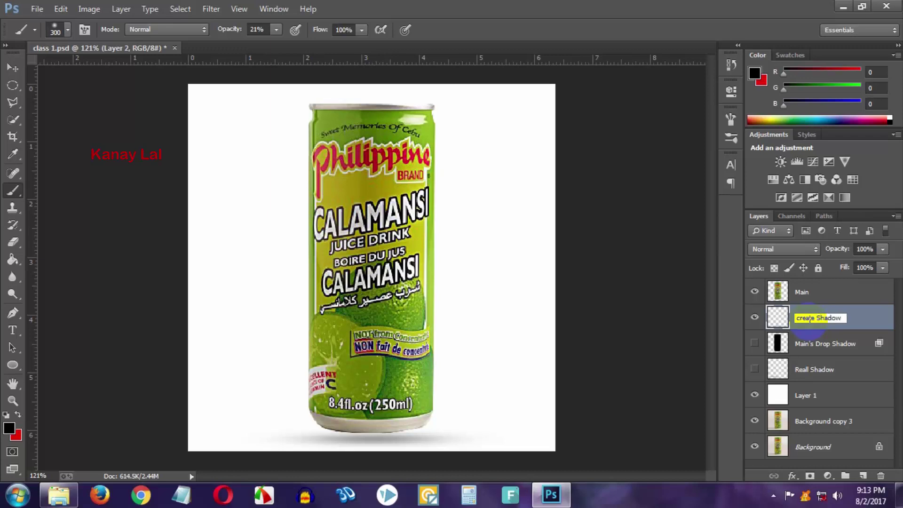
{"action": "key", "text": "Return"}
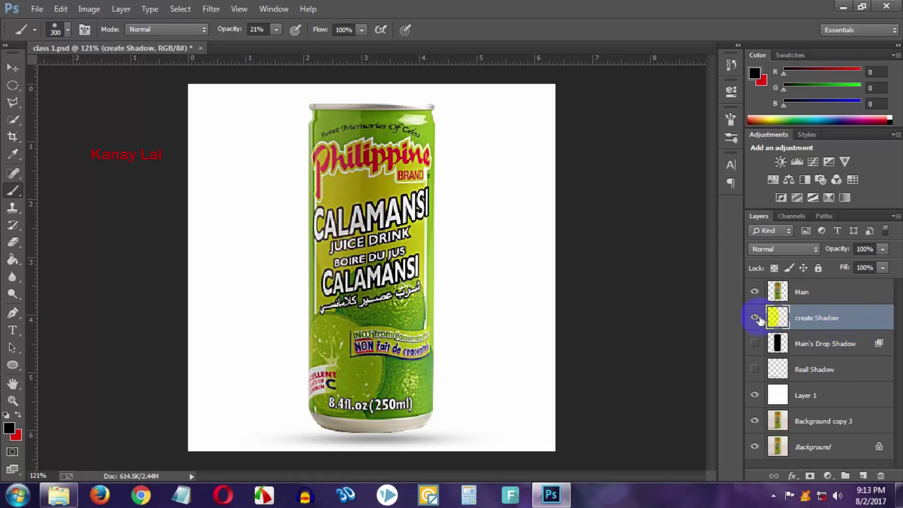
{"action": "left_click", "coordinate": [755, 318]}
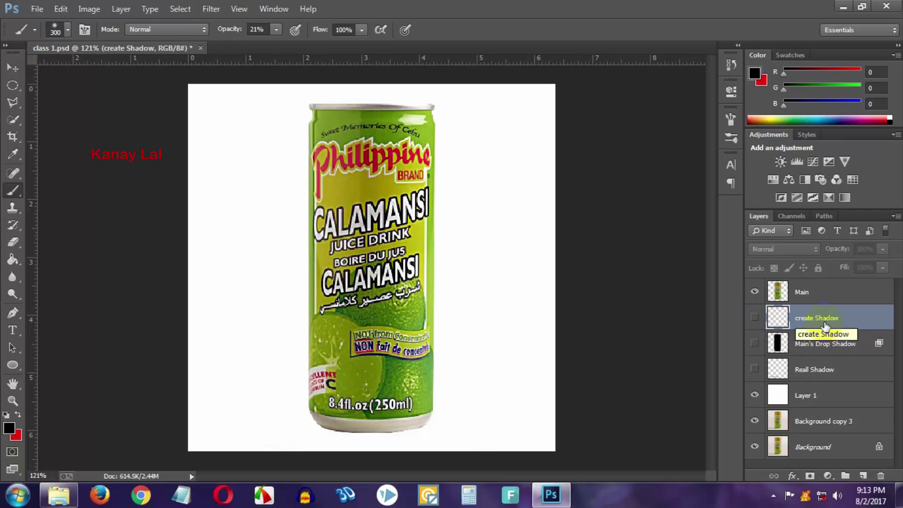
{"action": "left_click", "coordinate": [817, 294]}
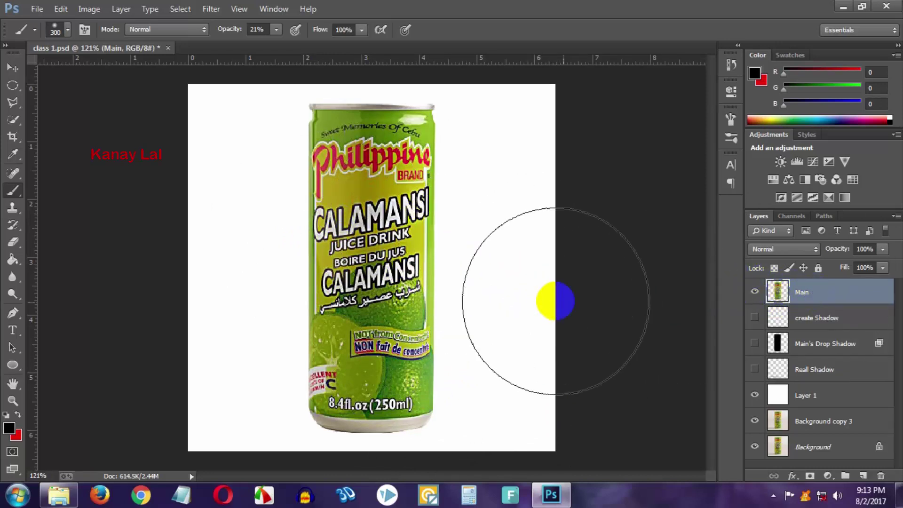
- Crop outward past the canvas edges to enlarge it, then select white Layer 1
{"action": "left_click", "coordinate": [13, 137]}
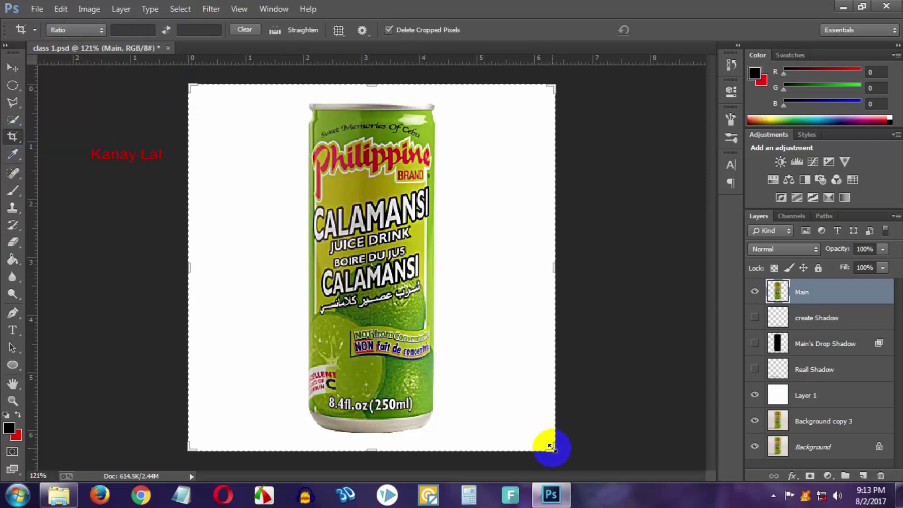
{"action": "left_click_drag", "start_coordinate": [550, 446], "coordinate": [552, 448]}
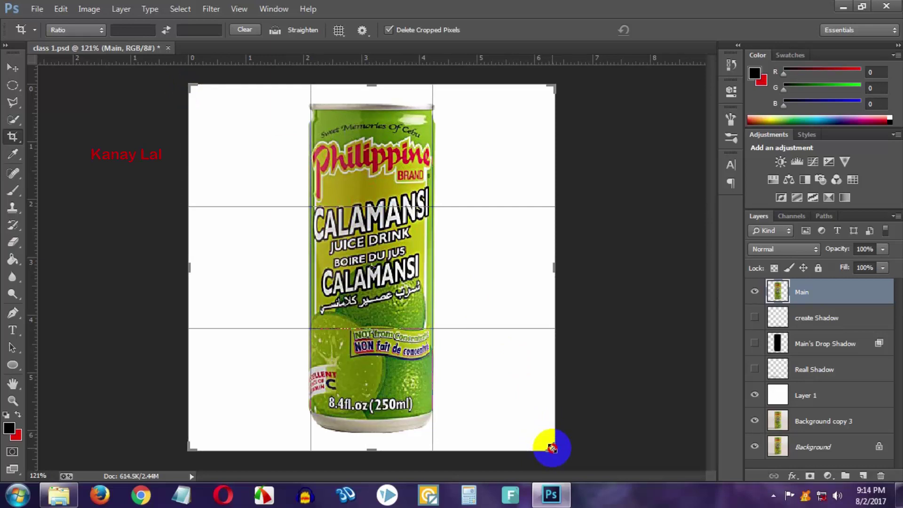
{"action": "left_click_drag", "start_coordinate": [552, 447], "coordinate": [572, 479]}
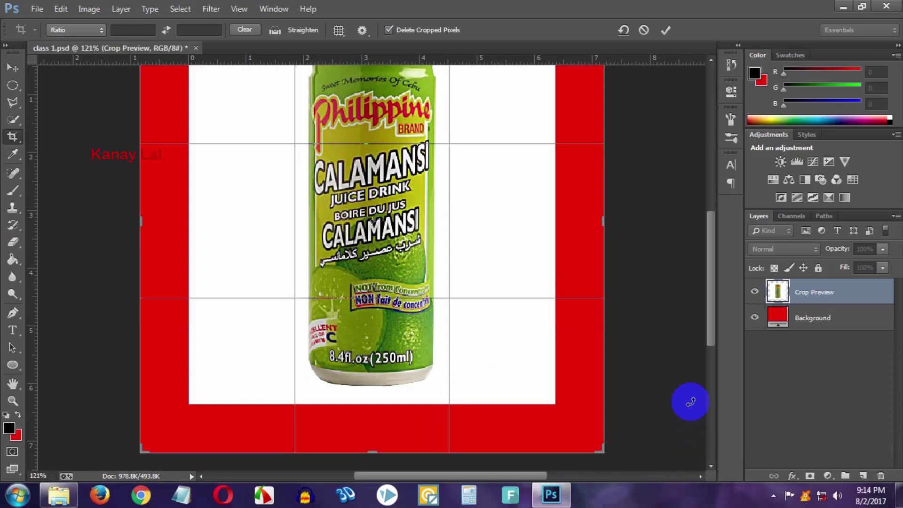
{"action": "key", "text": "Return"}
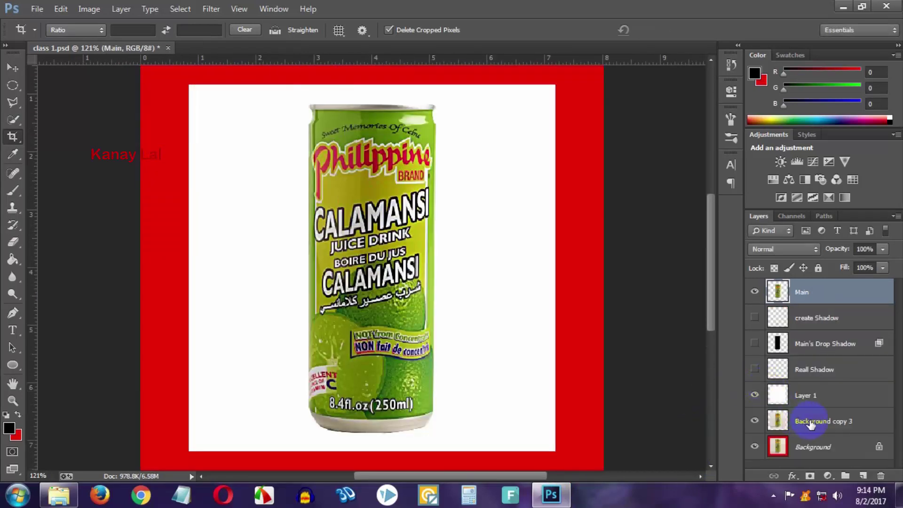
{"action": "left_click", "coordinate": [808, 399]}
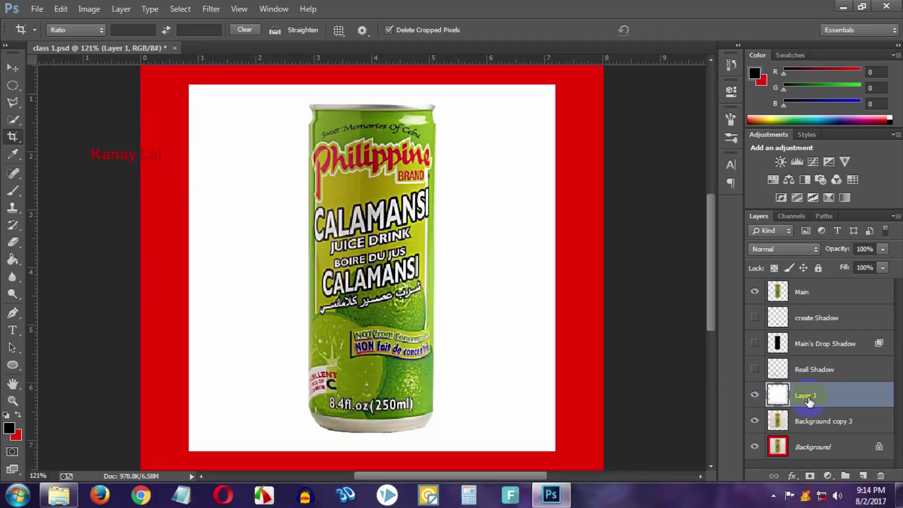
{"action": "left_click", "coordinate": [755, 395]}
{"action": "scroll", "coordinate": [500, 319], "scroll_direction": "down", "scroll_amount": 3}
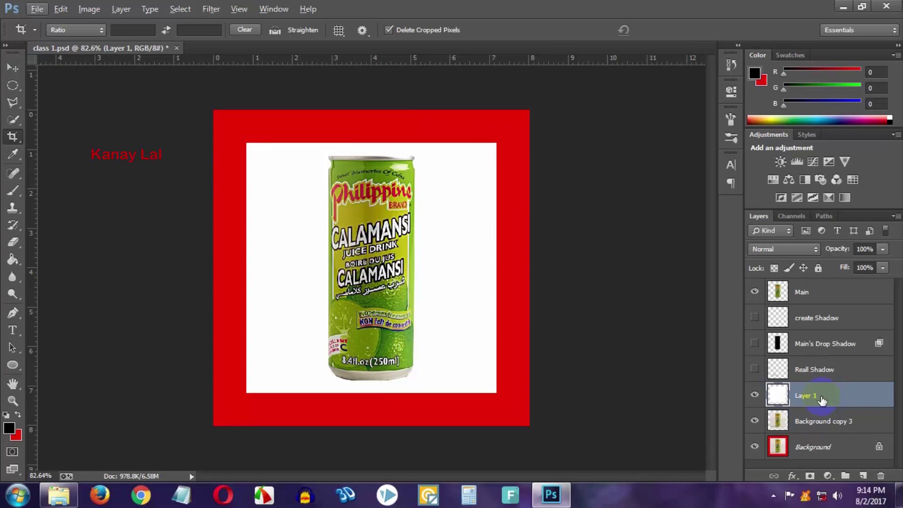
- Scale white Layer 1 to 127.51% so it covers the enlarged canvas
{"action": "key", "text": "ctrl+t"}
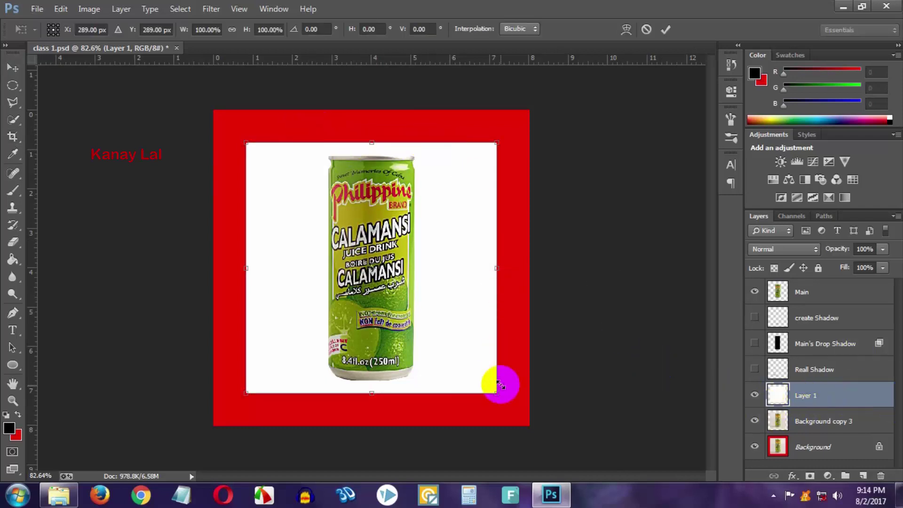
{"action": "left_click_drag", "start_coordinate": [496, 393], "coordinate": [528, 429]}
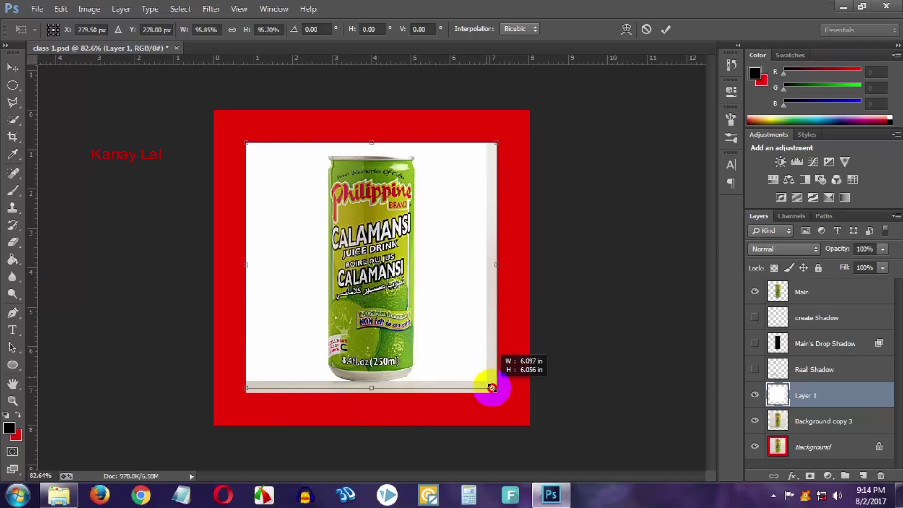
{"action": "mouse_move", "coordinate": [528, 429]}
{"action": "left_mouse_down"}
{"action": "mouse_move", "coordinate": [465, 333]}
{"action": "mouse_move", "coordinate": [369, 388]}
{"action": "mouse_move", "coordinate": [348, 376]}
{"action": "mouse_move", "coordinate": [506, 395]}
{"action": "mouse_move", "coordinate": [461, 357]}
{"action": "mouse_move", "coordinate": [459, 374]}
{"action": "mouse_move", "coordinate": [530, 370]}
{"action": "mouse_move", "coordinate": [509, 353]}
{"action": "mouse_move", "coordinate": [554, 405]}
{"action": "left_mouse_up"}
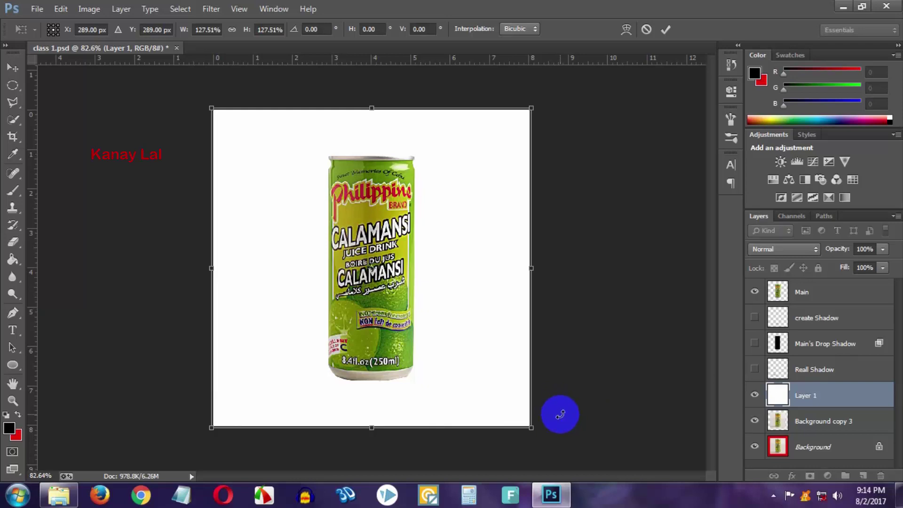
{"action": "key", "text": "Return"}
{"action": "key", "text": "c"}
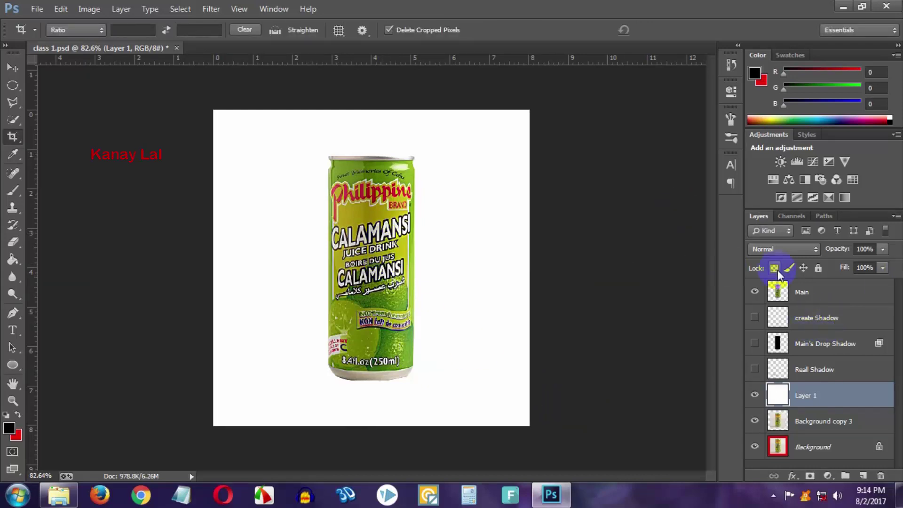
- Duplicate the Main layer into a Main copy and select the copy
{"action": "left_click", "coordinate": [816, 296]}
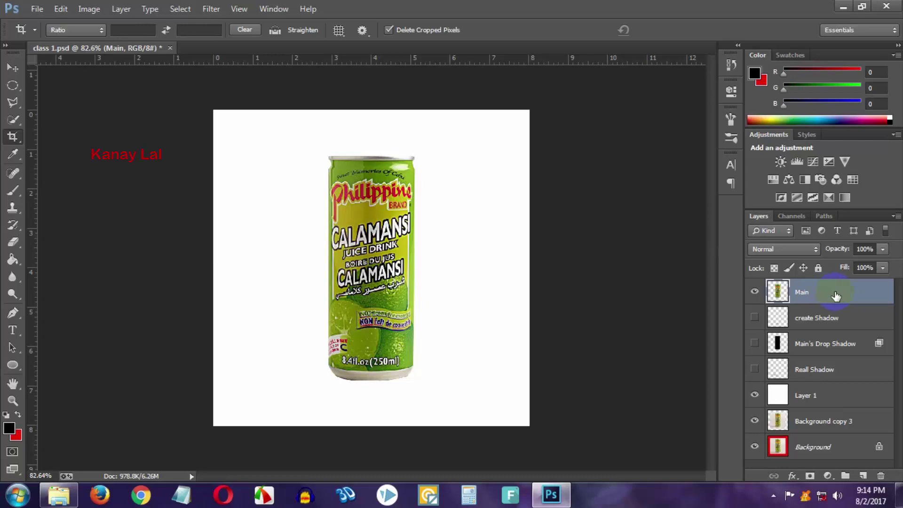
{"action": "left_click_drag", "start_coordinate": [836, 295], "coordinate": [864, 476]}
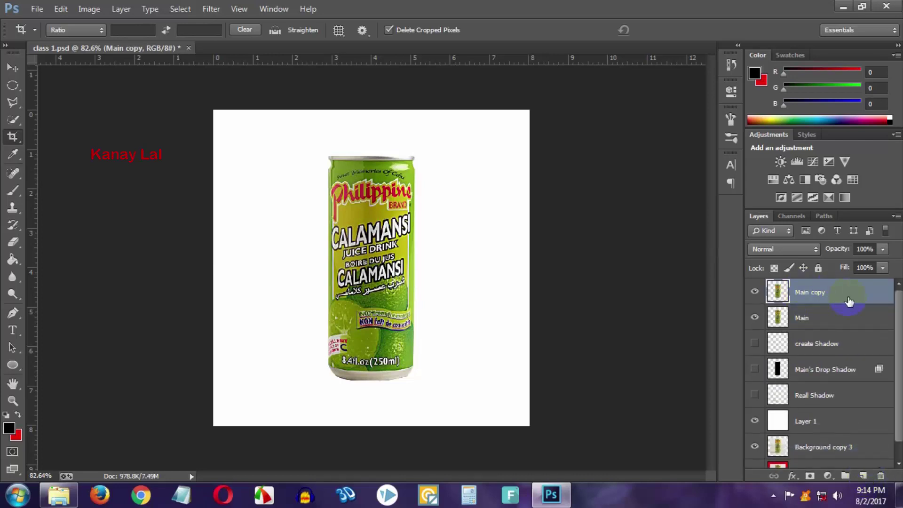
{"action": "left_click", "coordinate": [816, 318]}
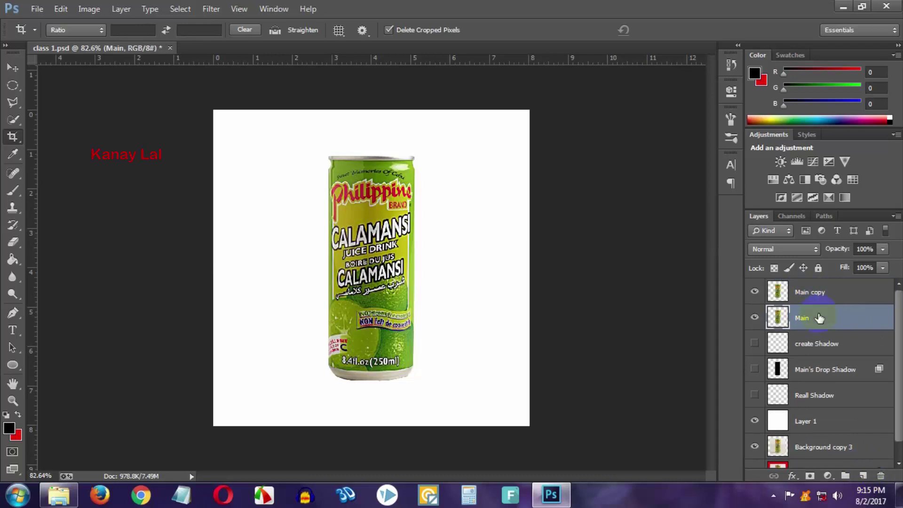
{"action": "left_click", "coordinate": [826, 295]}
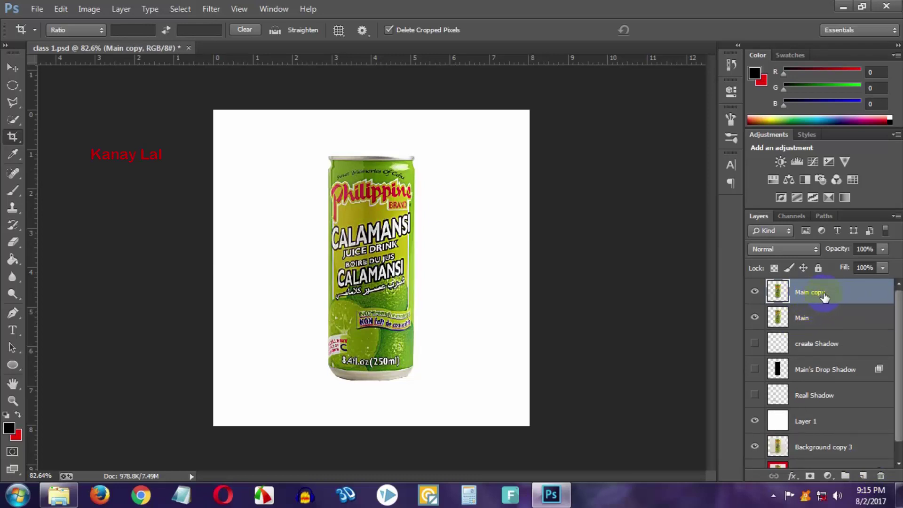
{"action": "key", "text": "ctrl+t"}
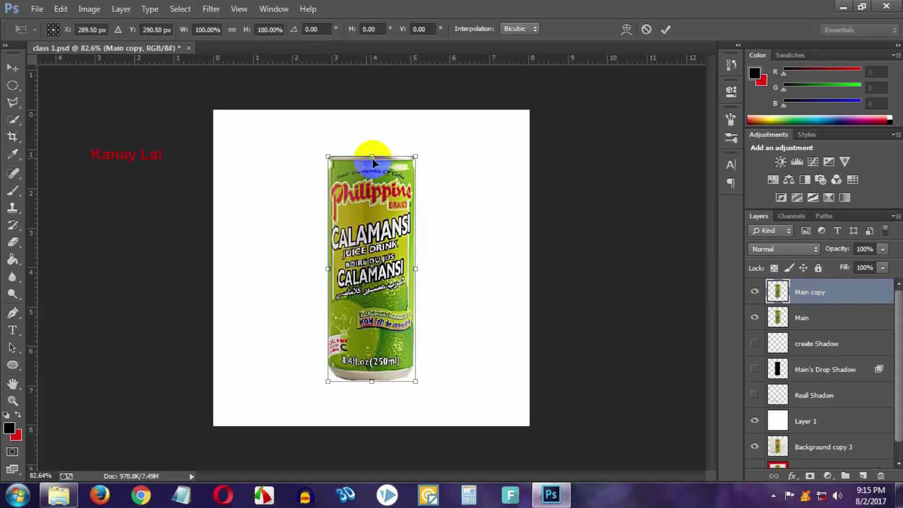
{"action": "left_click_drag", "start_coordinate": [372, 156], "coordinate": [365, 504]}
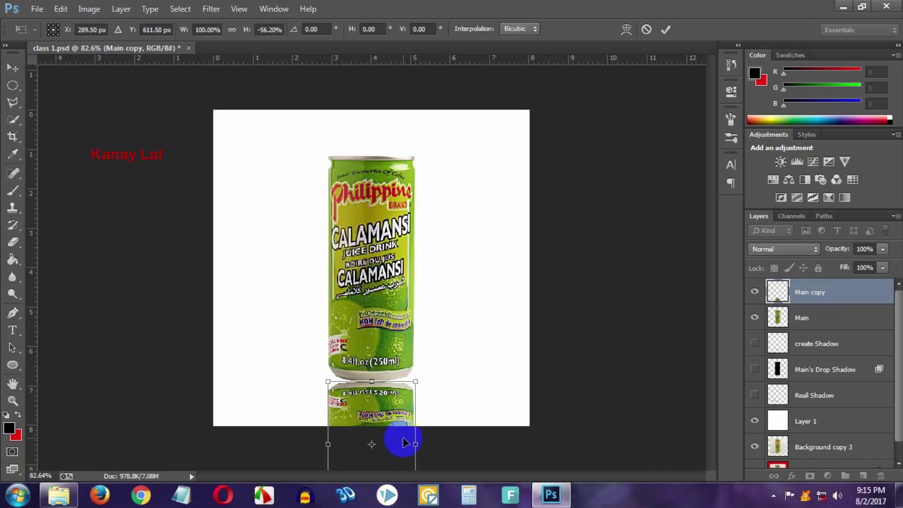
{"action": "key", "text": "c"}
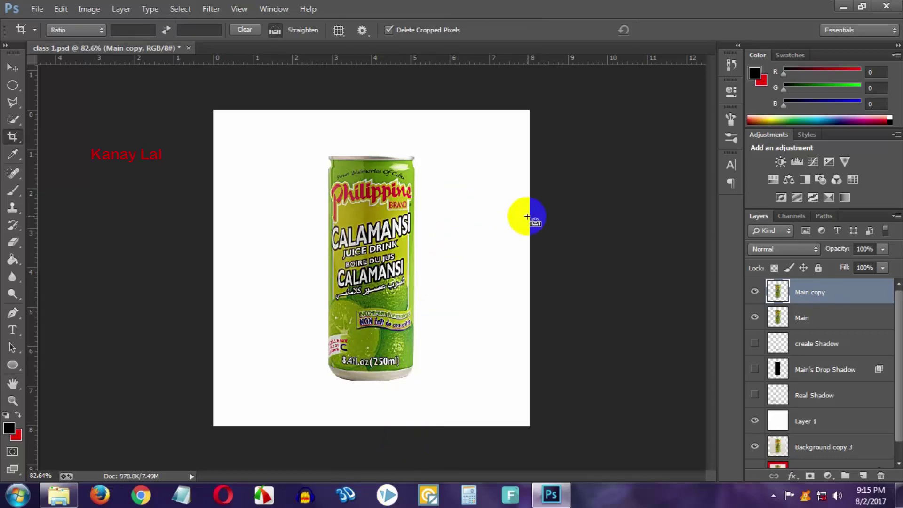
- Flip the Main copy vertically and place it directly beneath the can's base
{"action": "key", "text": "ctrl+t"}
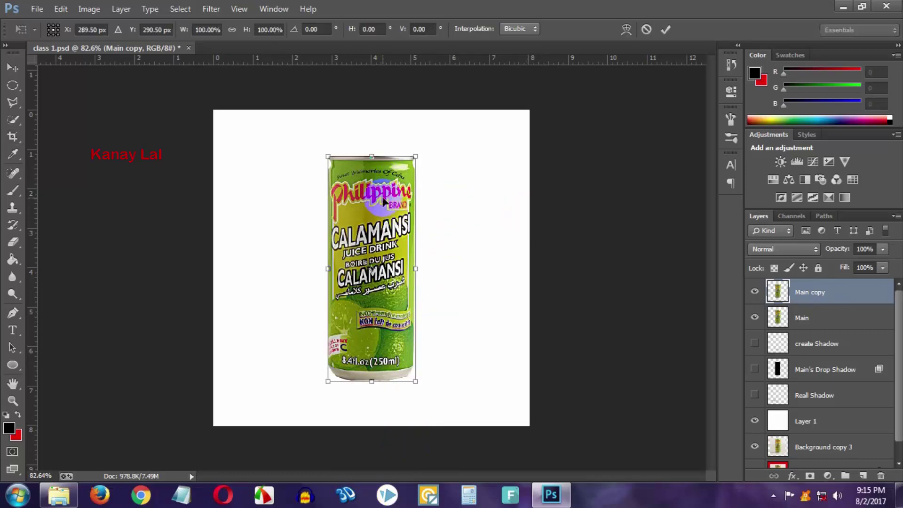
{"action": "right_click", "coordinate": [369, 170]}
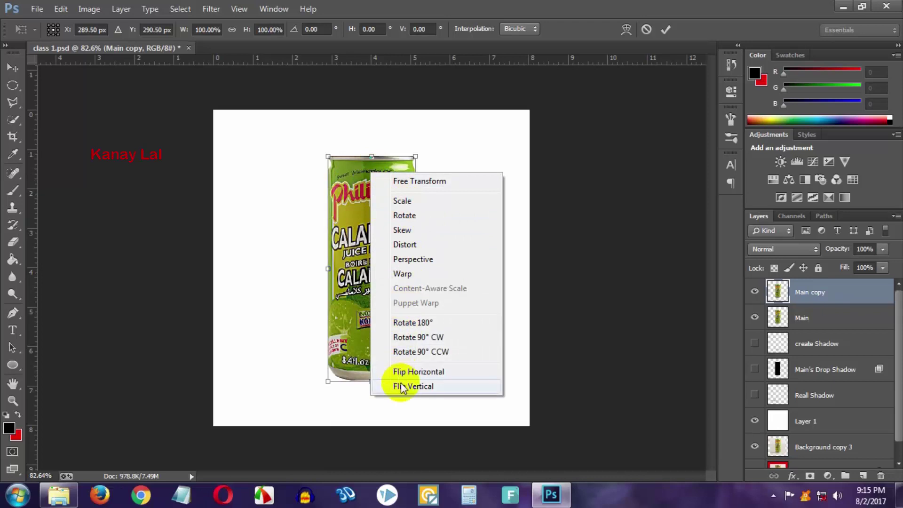
{"action": "left_click", "coordinate": [419, 387]}
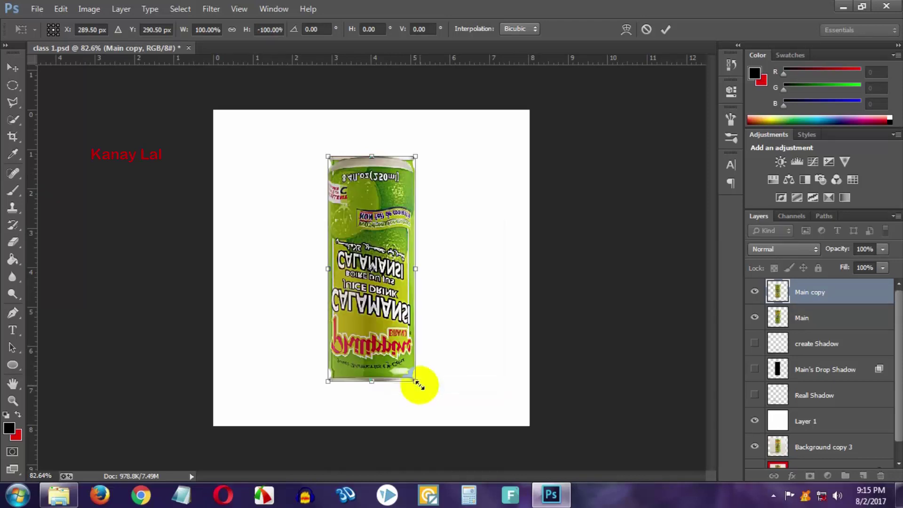
{"action": "mouse_move", "coordinate": [388, 259]}
{"action": "left_mouse_down"}
{"action": "mouse_move", "coordinate": [394, 324]}
{"action": "mouse_move", "coordinate": [380, 431]}
{"action": "left_mouse_up"}
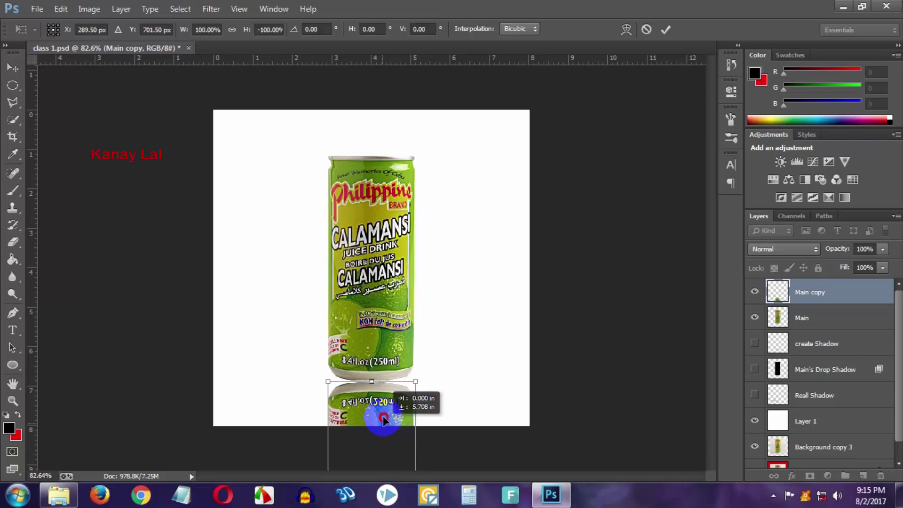
{"action": "left_click_drag", "start_coordinate": [381, 432], "coordinate": [383, 426]}
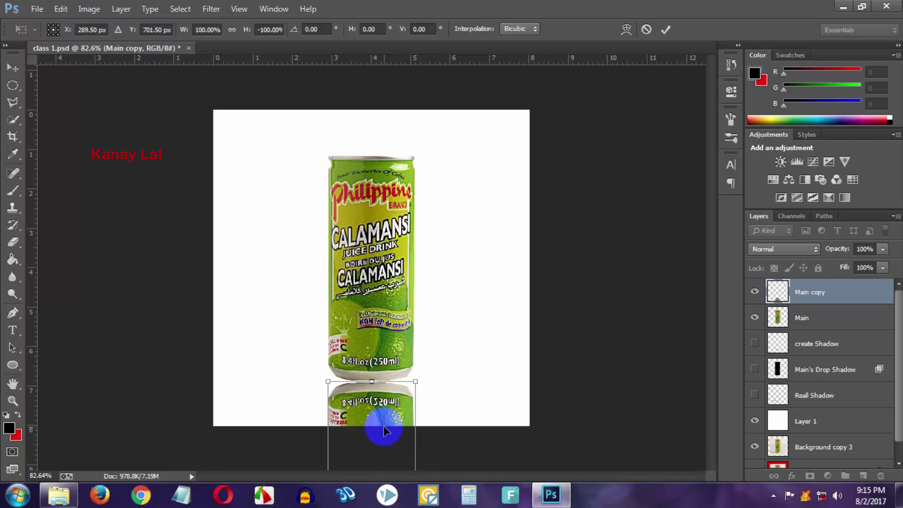
{"action": "left_click_drag", "start_coordinate": [383, 427], "coordinate": [384, 430]}
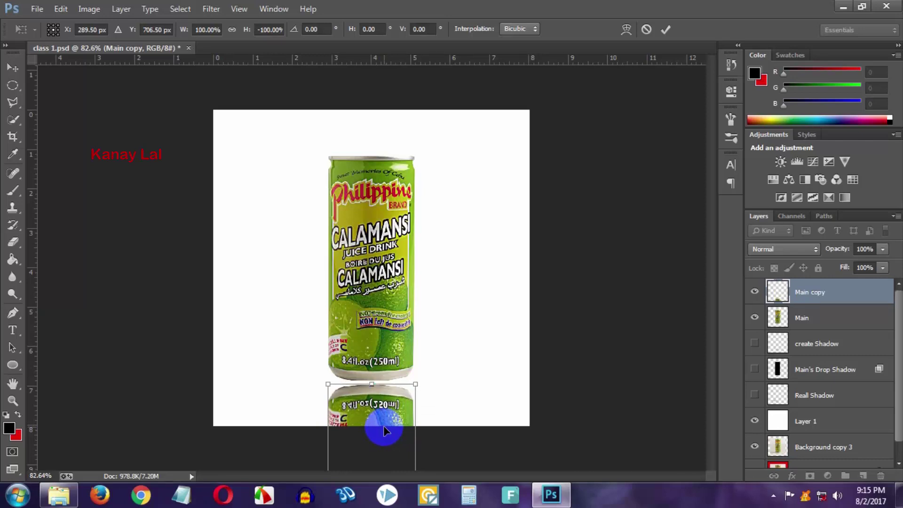
{"action": "key", "text": "Up"}
{"action": "key", "text": "Up"}
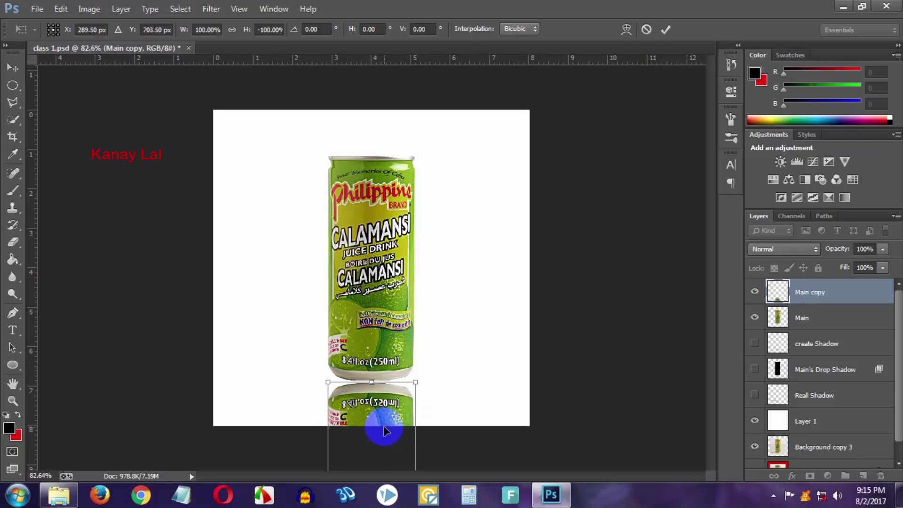
{"action": "key", "text": "Return"}
- Fade the reflection's lower part with a 175 px soft round eraser at 22% opacity
{"action": "key", "text": "c"}
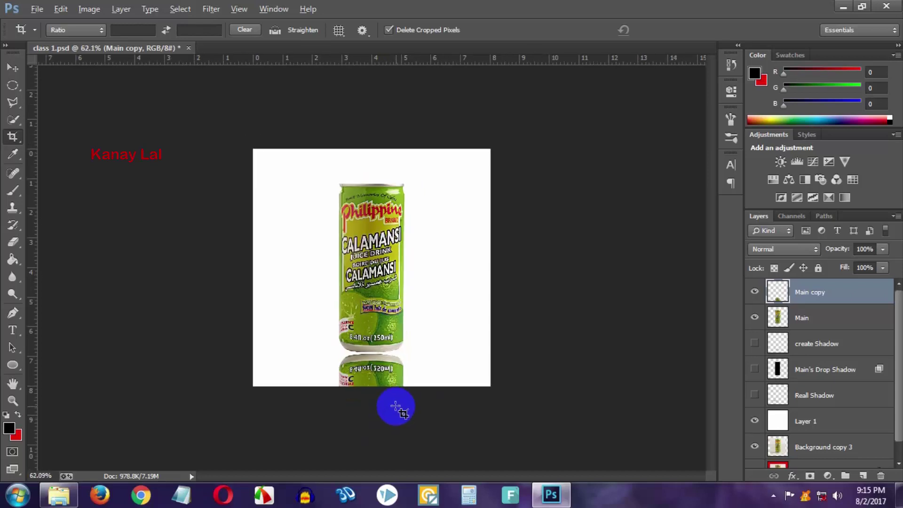
{"action": "scroll", "coordinate": [409, 399], "scroll_direction": "up", "scroll_amount": 1}
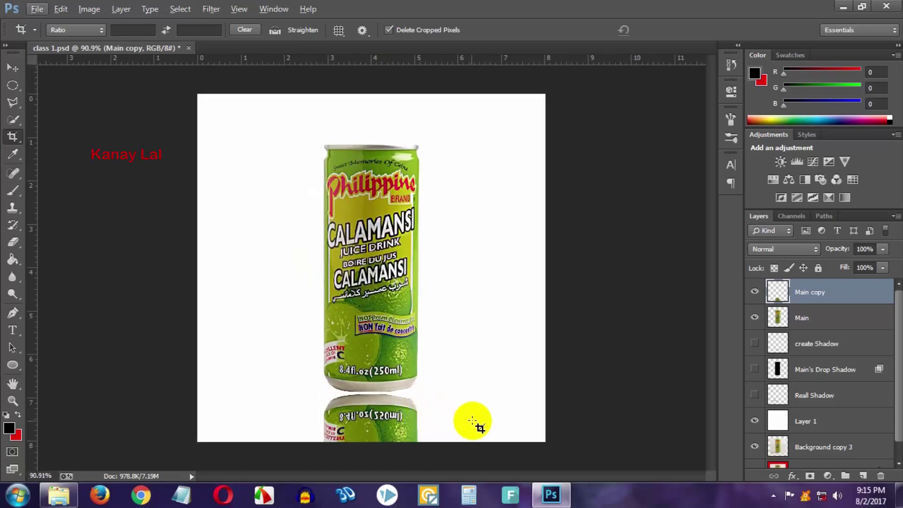
{"action": "key", "text": "alt"}
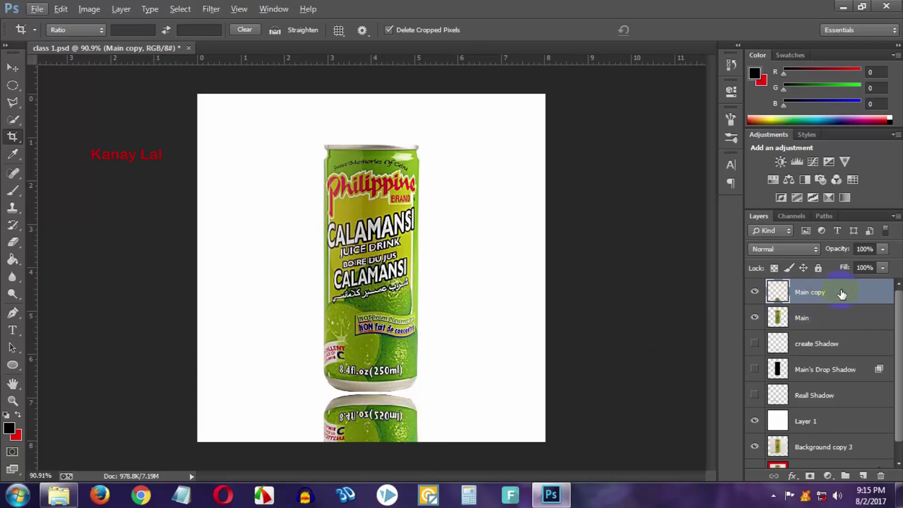
{"action": "left_click", "coordinate": [13, 242]}
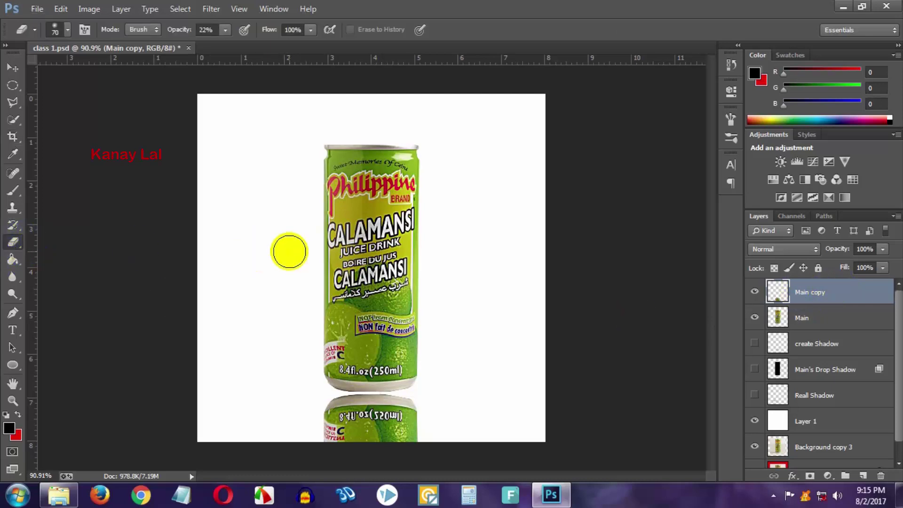
{"action": "key", "text": "bracketright"}
{"action": "key", "text": "bracketright"}
{"action": "key", "text": "bracketright"}
{"action": "key", "text": "bracketright"}
{"action": "key", "text": "bracketright"}
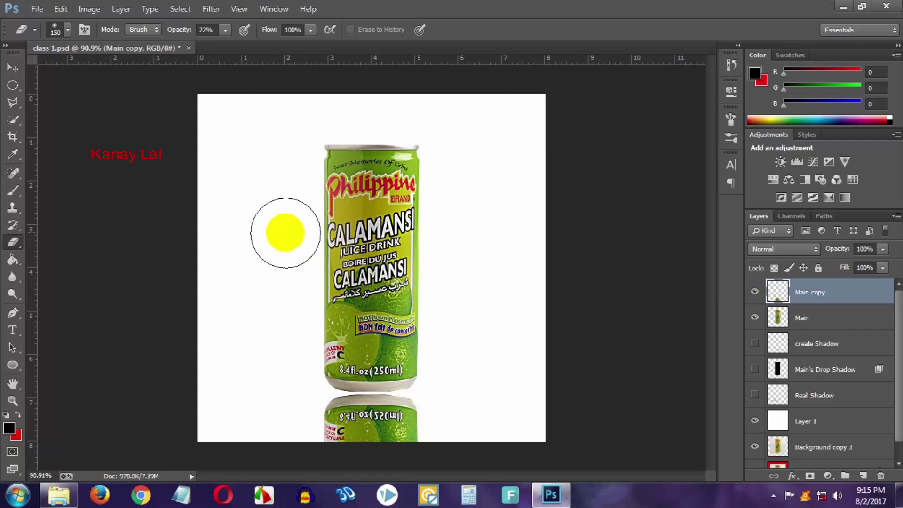
{"action": "key", "text": "bracketright"}
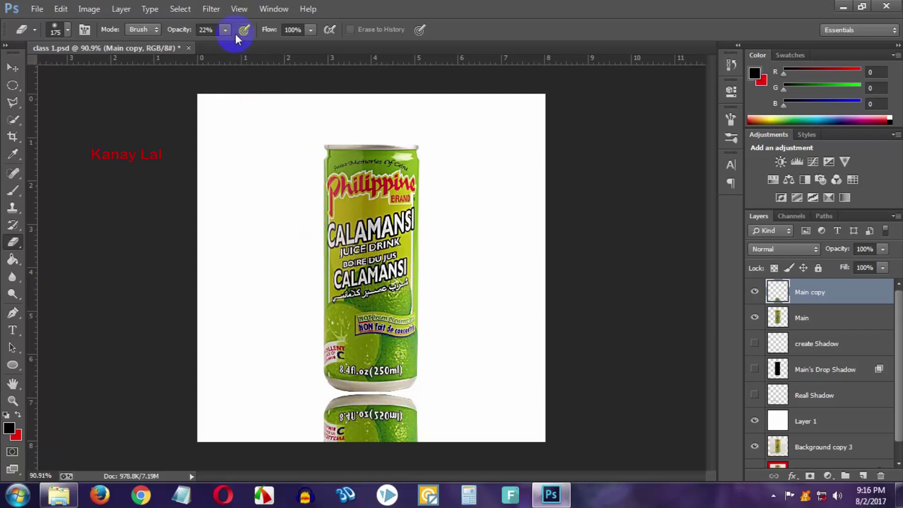
{"action": "left_click", "coordinate": [226, 30]}
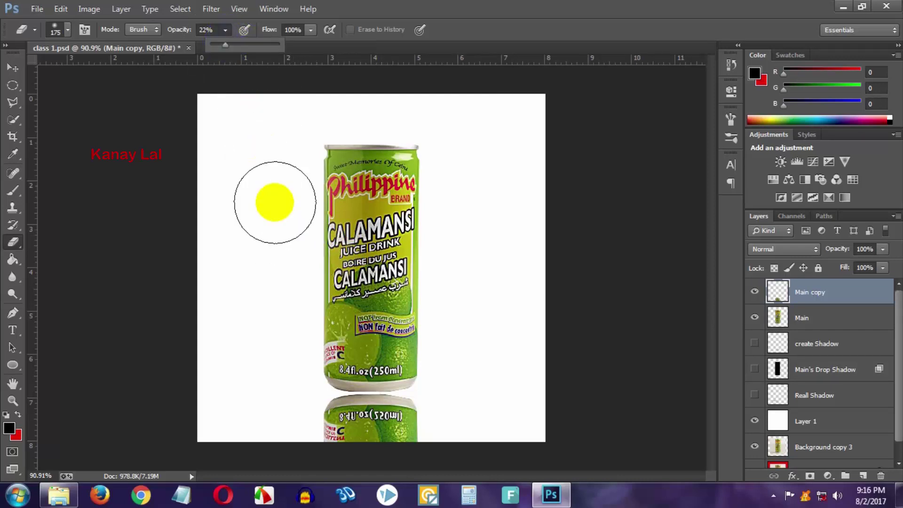
{"action": "right_click", "coordinate": [279, 201]}
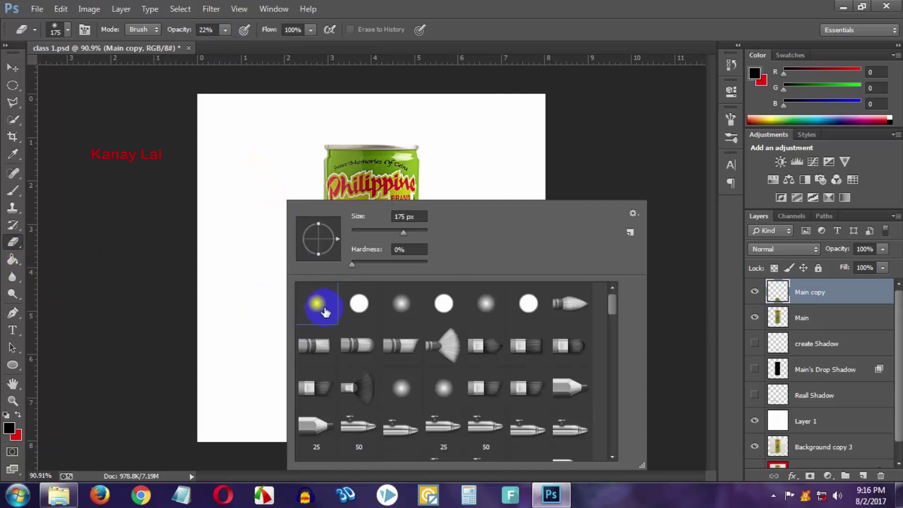
{"action": "left_click", "coordinate": [491, 6]}
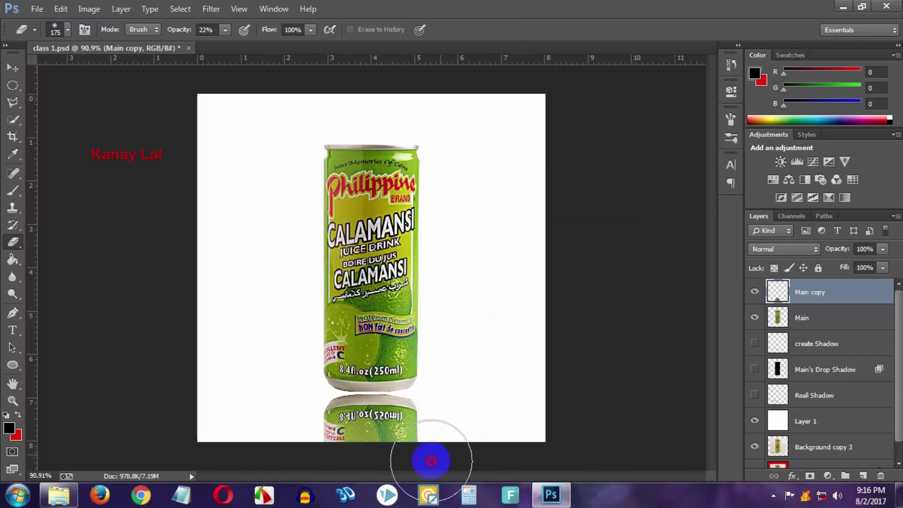
{"action": "mouse_move", "coordinate": [431, 455]}
{"action": "left_mouse_down"}
{"action": "mouse_move", "coordinate": [276, 454]}
{"action": "mouse_move", "coordinate": [423, 454]}
{"action": "mouse_move", "coordinate": [276, 468]}
{"action": "mouse_move", "coordinate": [455, 467]}
{"action": "mouse_move", "coordinate": [242, 485]}
{"action": "mouse_move", "coordinate": [447, 471]}
{"action": "mouse_move", "coordinate": [423, 456]}
{"action": "mouse_move", "coordinate": [312, 459]}
{"action": "mouse_move", "coordinate": [431, 452]}
{"action": "mouse_move", "coordinate": [312, 453]}
{"action": "mouse_move", "coordinate": [413, 454]}
{"action": "mouse_move", "coordinate": [316, 453]}
{"action": "mouse_move", "coordinate": [330, 440]}
{"action": "mouse_move", "coordinate": [474, 439]}
{"action": "mouse_move", "coordinate": [322, 377]}
{"action": "mouse_move", "coordinate": [439, 379]}
{"action": "mouse_move", "coordinate": [344, 391]}
{"action": "left_mouse_up"}
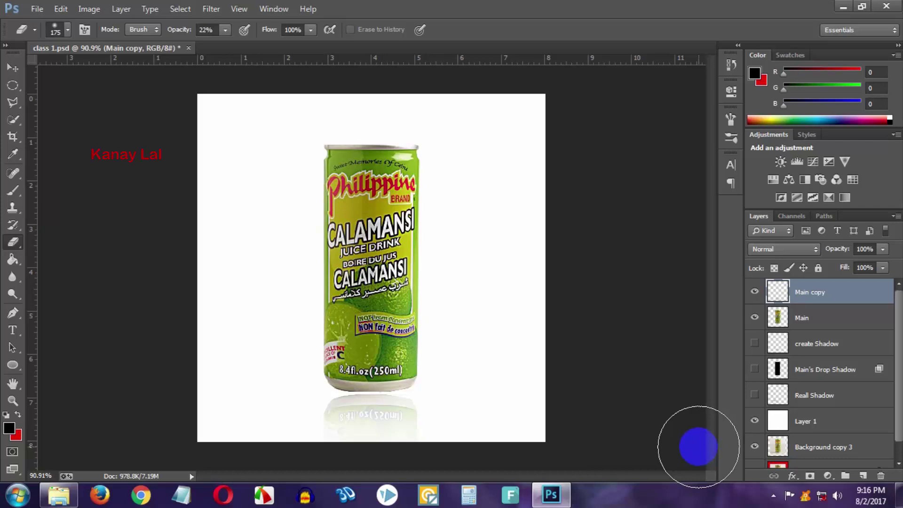
{"action": "mouse_move", "coordinate": [504, 373]}
{"action": "left_mouse_down"}
{"action": "mouse_move", "coordinate": [433, 409]}
{"action": "mouse_move", "coordinate": [474, 414]}
{"action": "left_mouse_up"}
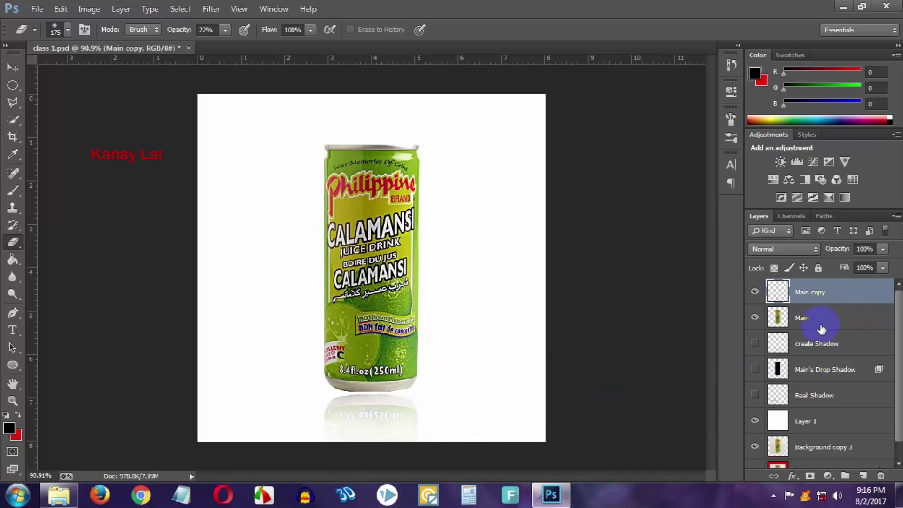
- Rename Main copy to 'Reflection', show Main's Drop Shadow, and hide the Reflection layer
{"action": "double_click", "coordinate": [813, 293]}
{"action": "type", "text": "Reflection"}
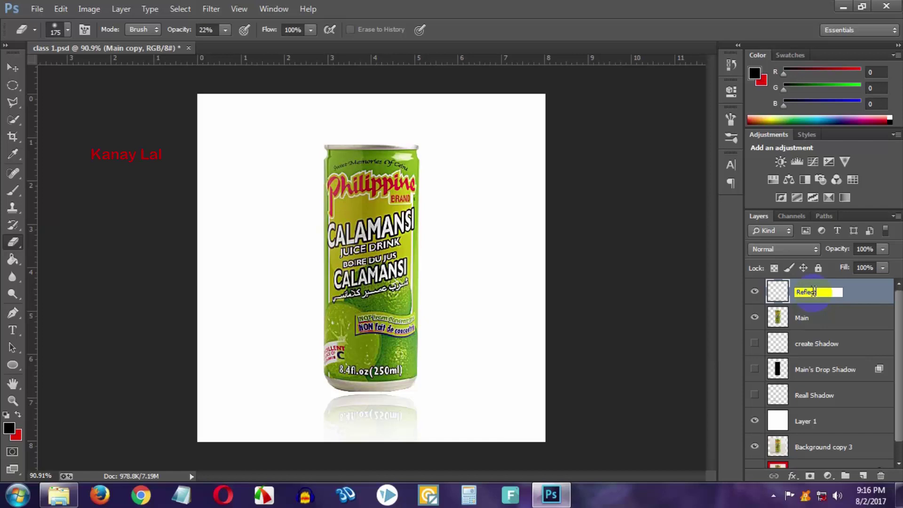
{"action": "left_click", "coordinate": [867, 296]}
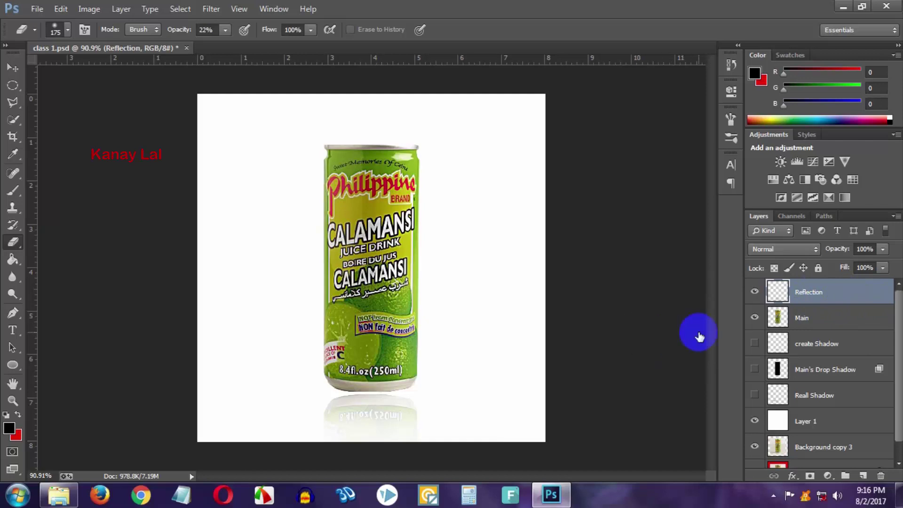
{"action": "left_click", "coordinate": [813, 370]}
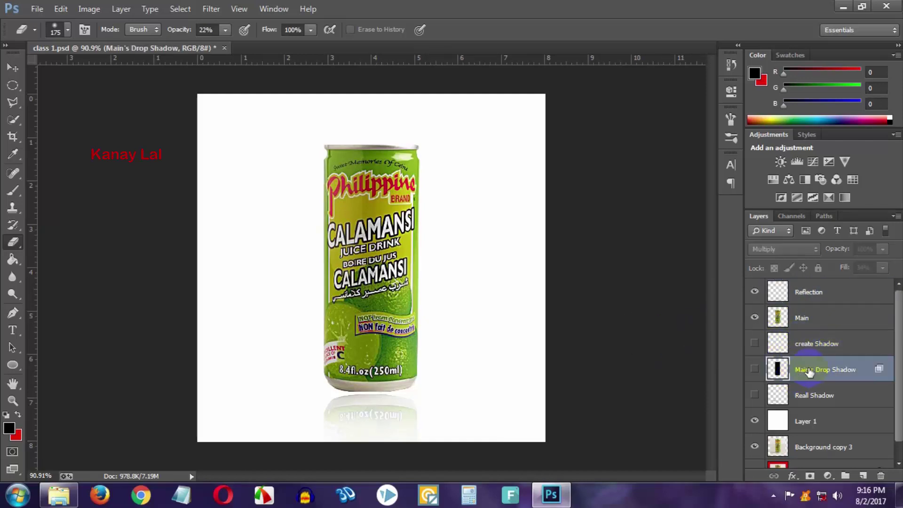
{"action": "left_click", "coordinate": [755, 370]}
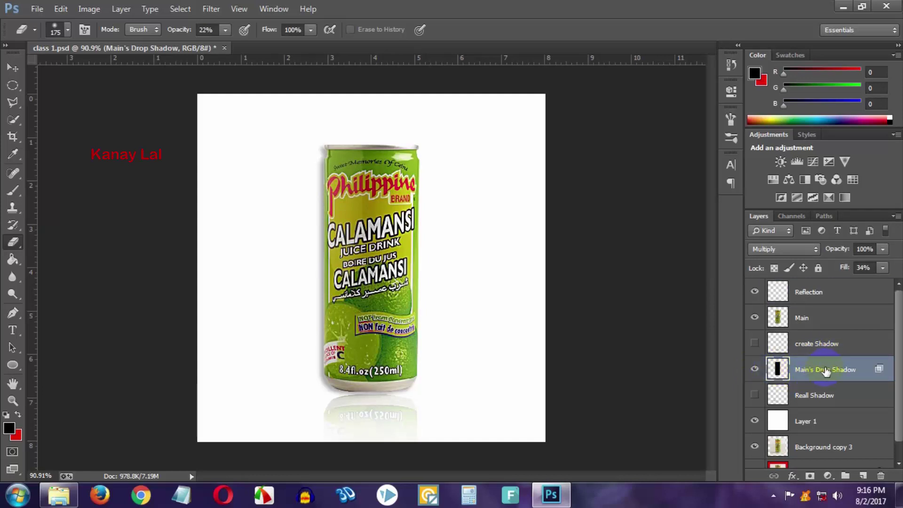
{"action": "left_click", "coordinate": [755, 293]}
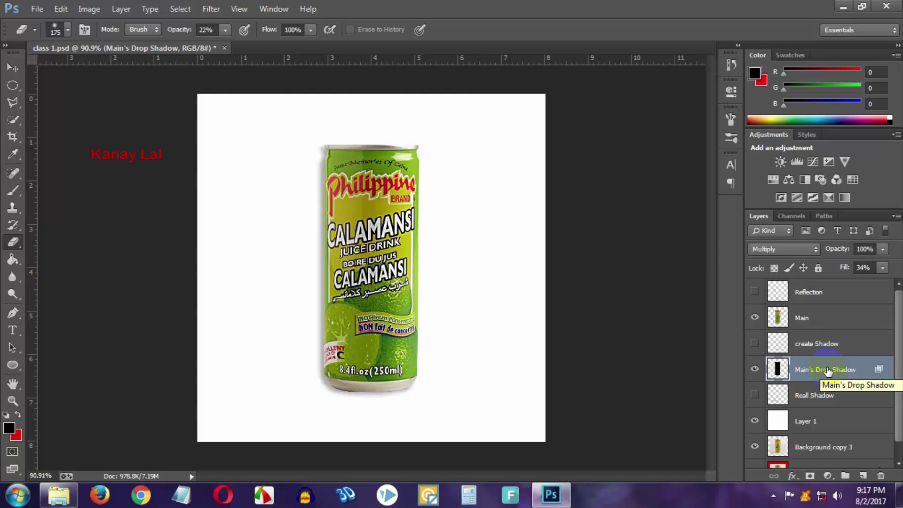
- Put Main's Drop Shadow into Free Transform Distort mode
{"action": "key", "text": "ctrl+t"}
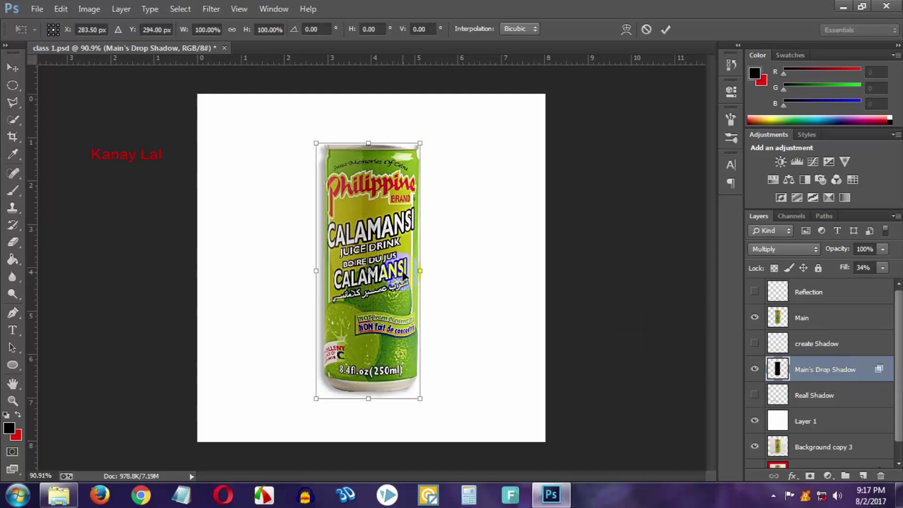
{"action": "mouse_move", "coordinate": [389, 273]}
{"action": "left_mouse_down"}
{"action": "mouse_move", "coordinate": [406, 260]}
{"action": "mouse_move", "coordinate": [374, 270]}
{"action": "left_mouse_up"}
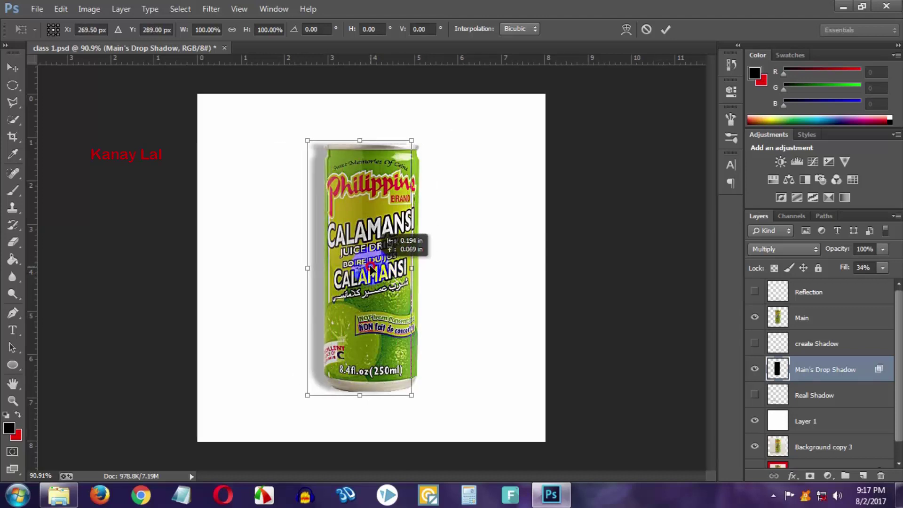
{"action": "left_click_drag", "start_coordinate": [375, 270], "coordinate": [374, 266]}
{"action": "right_click", "coordinate": [362, 217]}
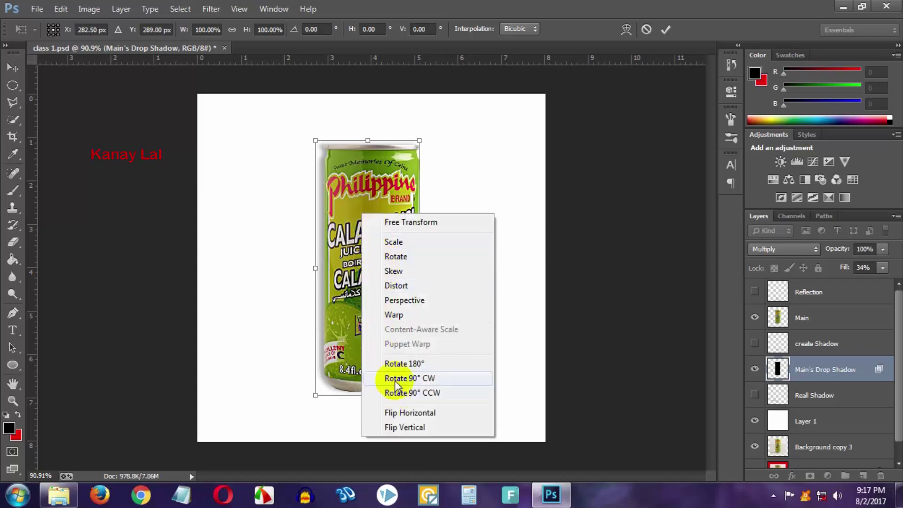
{"action": "left_click", "coordinate": [403, 286]}
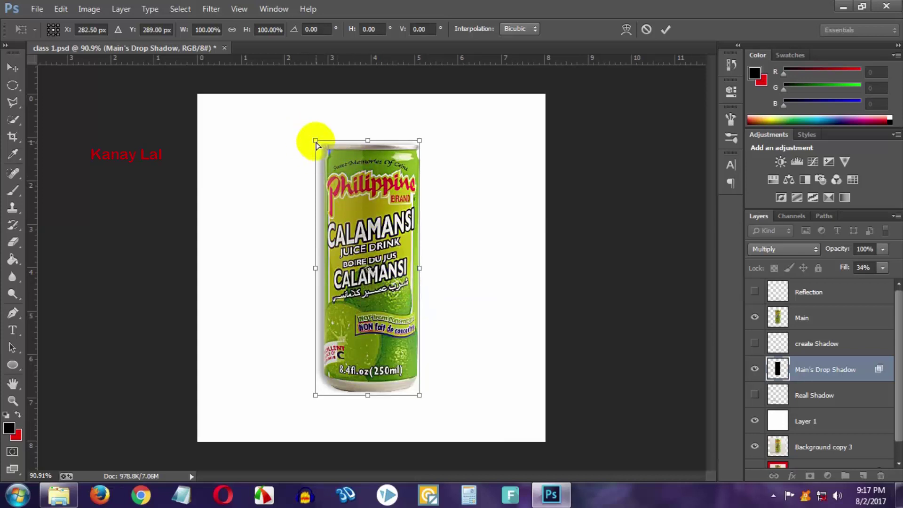
- Drag the shadow's corners so it slants diagonally left from the can's base
{"action": "left_click_drag", "start_coordinate": [316, 142], "coordinate": [210, 284]}
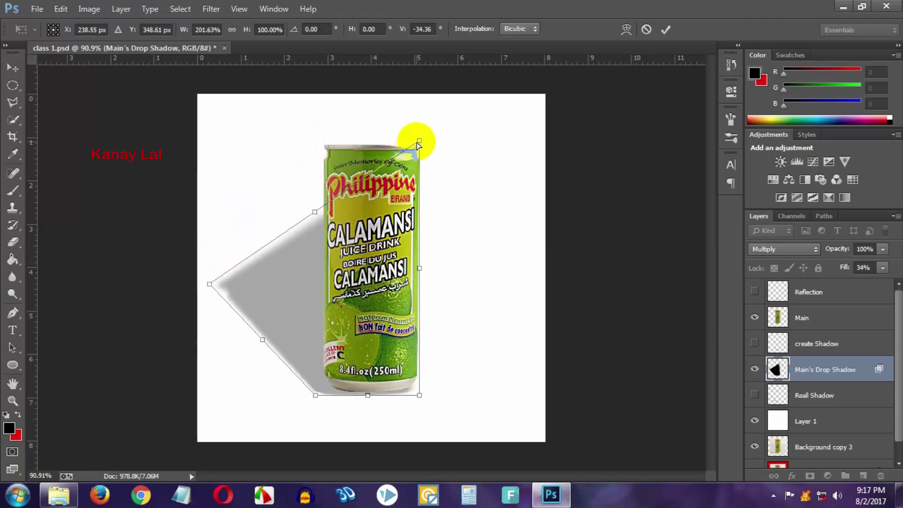
{"action": "mouse_move", "coordinate": [420, 140]}
{"action": "left_mouse_down"}
{"action": "mouse_move", "coordinate": [280, 233]}
{"action": "mouse_move", "coordinate": [269, 228]}
{"action": "left_mouse_up"}
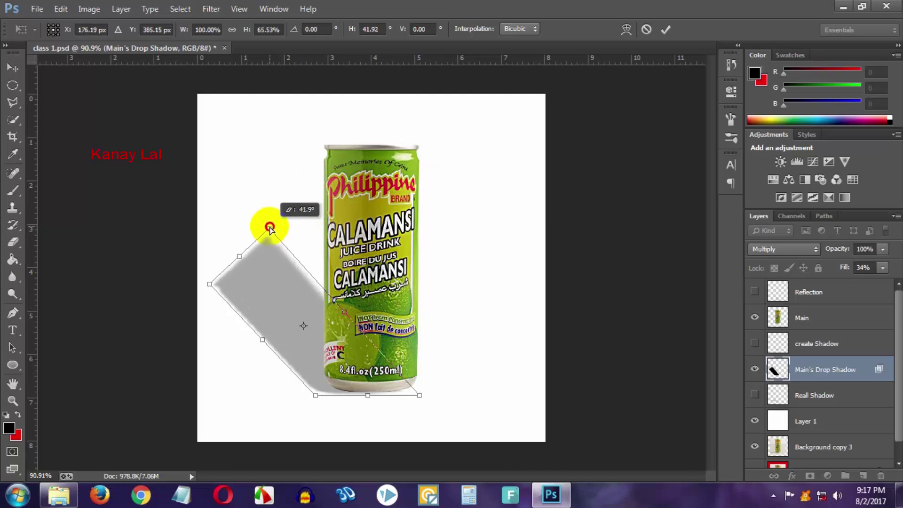
{"action": "left_click_drag", "start_coordinate": [266, 279], "coordinate": [259, 272]}
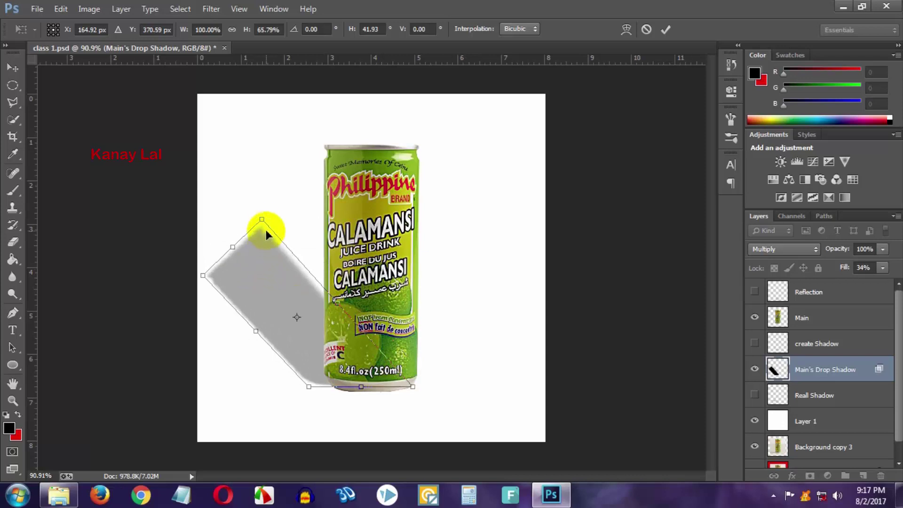
{"action": "left_click_drag", "start_coordinate": [262, 220], "coordinate": [261, 276]}
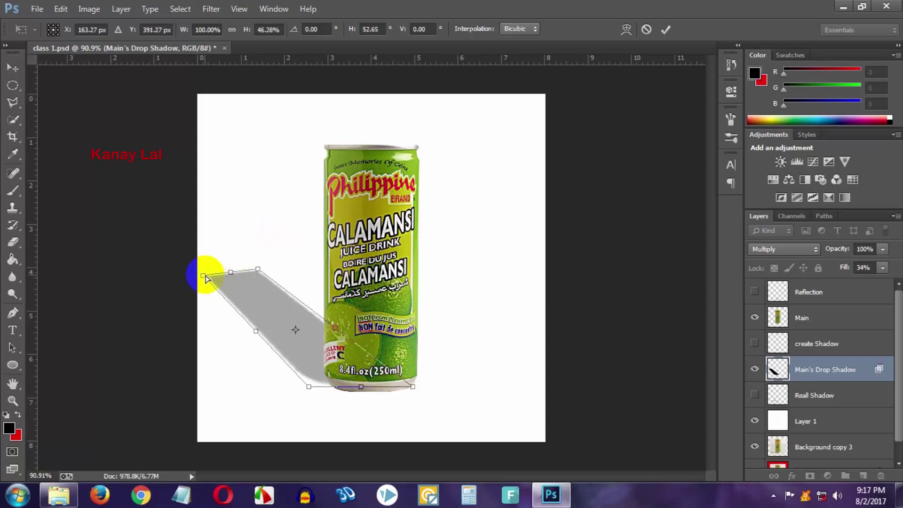
{"action": "mouse_move", "coordinate": [203, 275]}
{"action": "left_mouse_down"}
{"action": "mouse_move", "coordinate": [214, 300]}
{"action": "mouse_move", "coordinate": [253, 264]}
{"action": "left_mouse_up"}
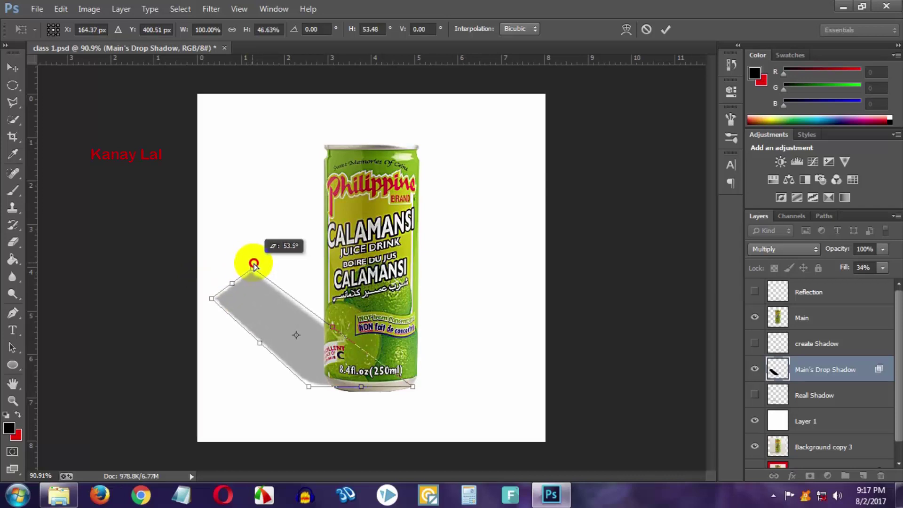
{"action": "left_click_drag", "start_coordinate": [212, 298], "coordinate": [214, 313]}
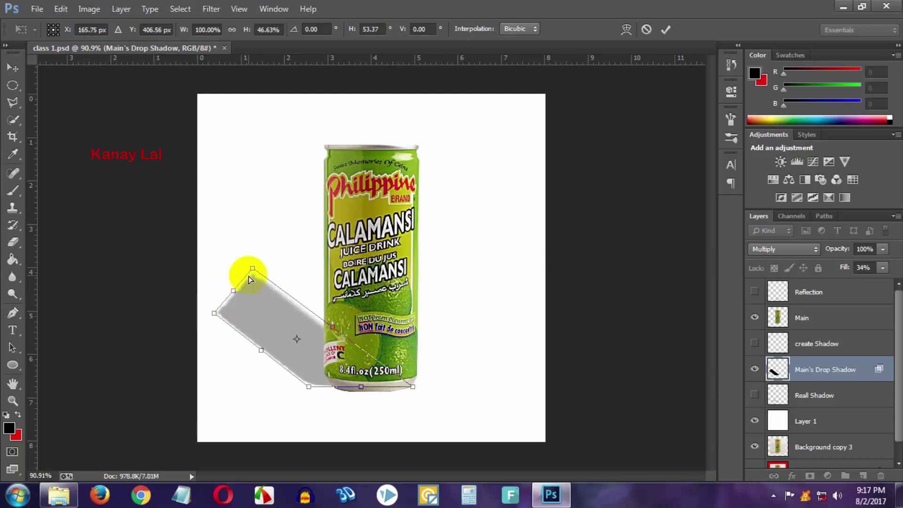
{"action": "left_click_drag", "start_coordinate": [252, 270], "coordinate": [248, 279]}
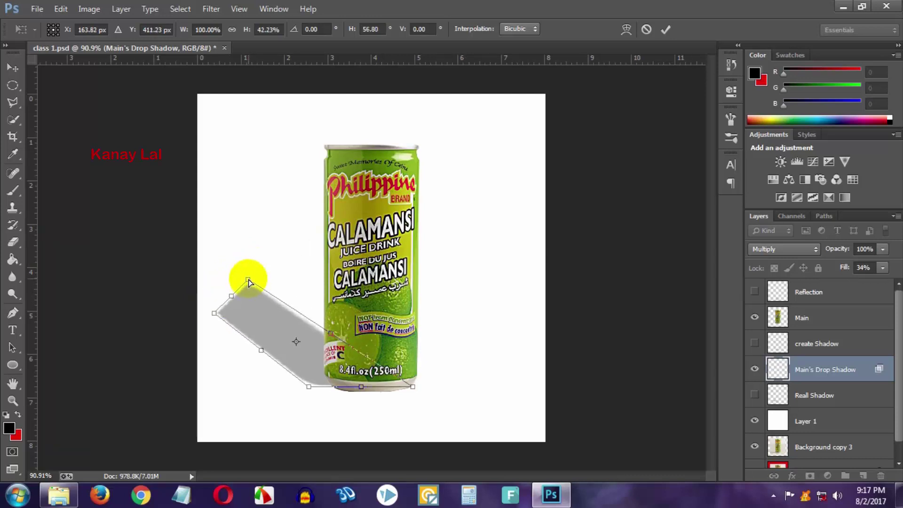
{"action": "left_click_drag", "start_coordinate": [315, 364], "coordinate": [321, 391]}
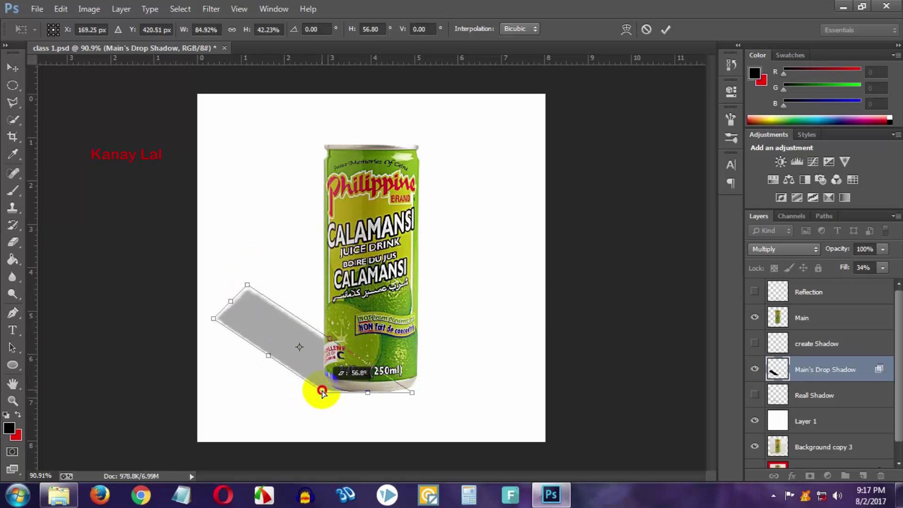
{"action": "left_click_drag", "start_coordinate": [247, 285], "coordinate": [251, 277]}
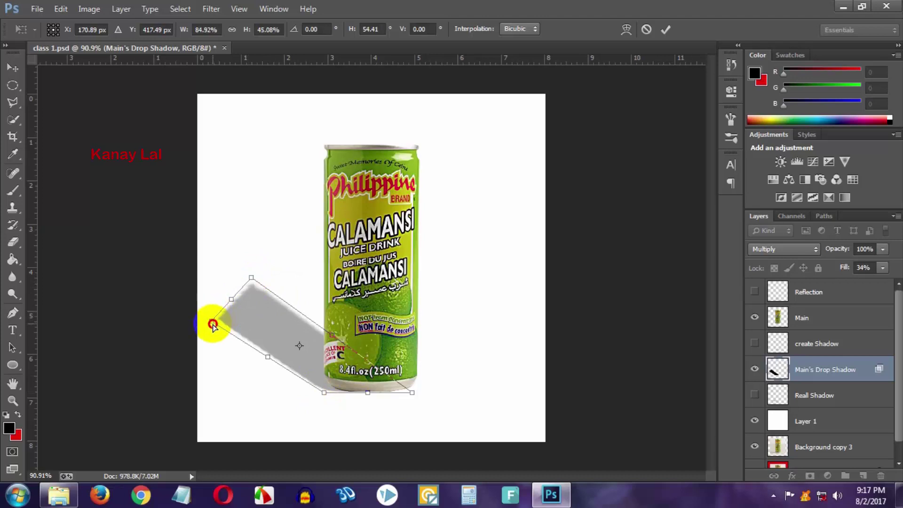
{"action": "left_click_drag", "start_coordinate": [214, 319], "coordinate": [209, 325]}
{"action": "left_click", "coordinate": [258, 306]}
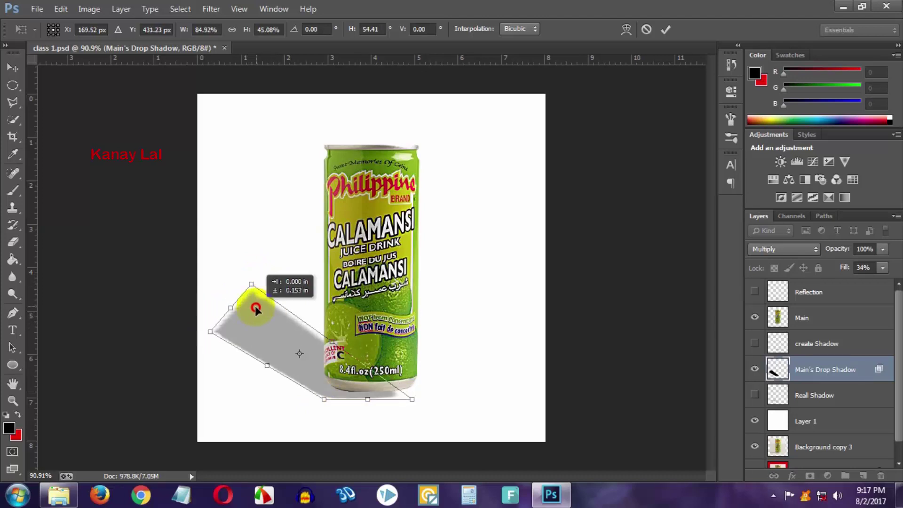
{"action": "left_click_drag", "start_coordinate": [255, 302], "coordinate": [261, 302]}
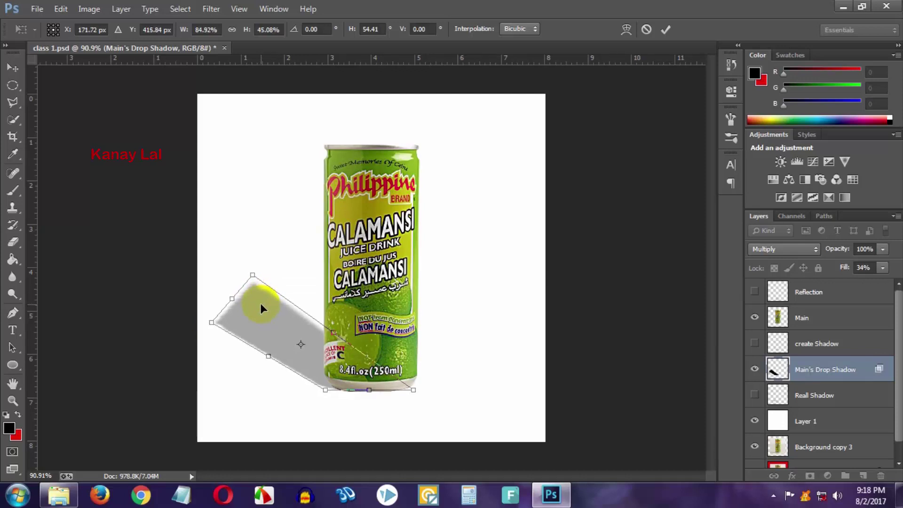
- Apply the distortion and fade the shadow's far upper-left end with the 22% eraser
{"action": "key", "text": "Return"}
{"action": "key", "text": "e"}
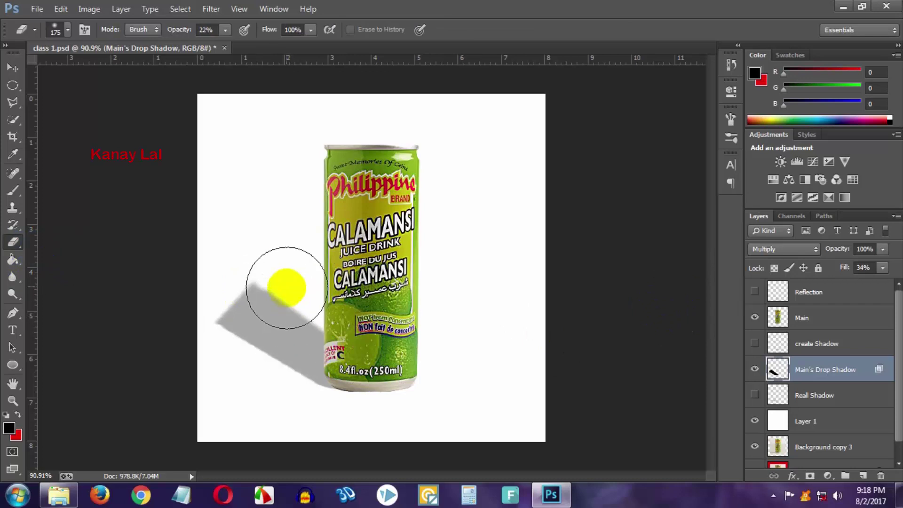
{"action": "mouse_move", "coordinate": [265, 248]}
{"action": "left_mouse_down"}
{"action": "mouse_move", "coordinate": [227, 371]}
{"action": "mouse_move", "coordinate": [276, 307]}
{"action": "left_mouse_up"}
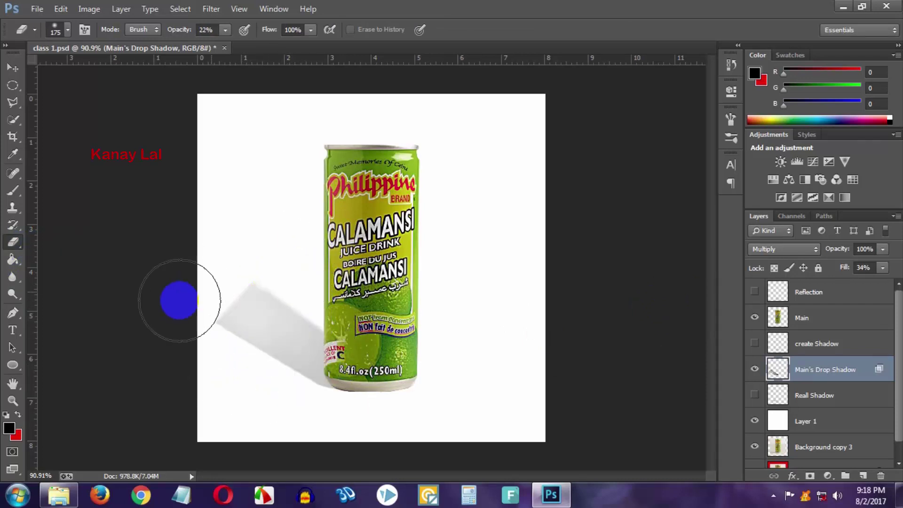
{"action": "mouse_move", "coordinate": [177, 302]}
{"action": "left_mouse_down"}
{"action": "mouse_move", "coordinate": [269, 276]}
{"action": "mouse_move", "coordinate": [313, 313]}
{"action": "mouse_move", "coordinate": [216, 327]}
{"action": "mouse_move", "coordinate": [386, 444]}
{"action": "left_mouse_up"}
{"action": "mouse_move", "coordinate": [429, 379]}
{"action": "left_mouse_down"}
{"action": "mouse_move", "coordinate": [193, 354]}
{"action": "mouse_move", "coordinate": [208, 318]}
{"action": "mouse_move", "coordinate": [364, 325]}
{"action": "mouse_move", "coordinate": [323, 272]}
{"action": "mouse_move", "coordinate": [323, 322]}
{"action": "left_mouse_up"}
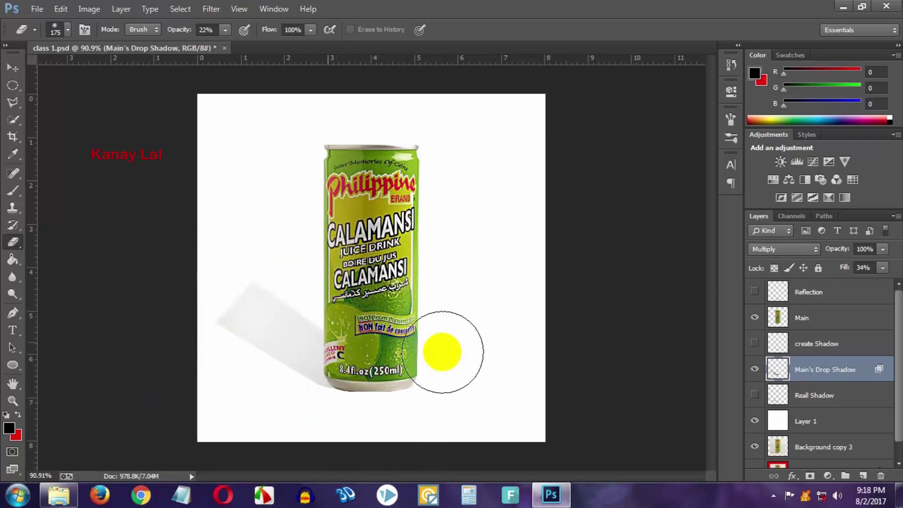
{"action": "mouse_move", "coordinate": [227, 329]}
{"action": "left_mouse_down"}
{"action": "mouse_move", "coordinate": [322, 322]}
{"action": "mouse_move", "coordinate": [312, 306]}
{"action": "mouse_move", "coordinate": [220, 321]}
{"action": "mouse_move", "coordinate": [498, 366]}
{"action": "left_mouse_up"}
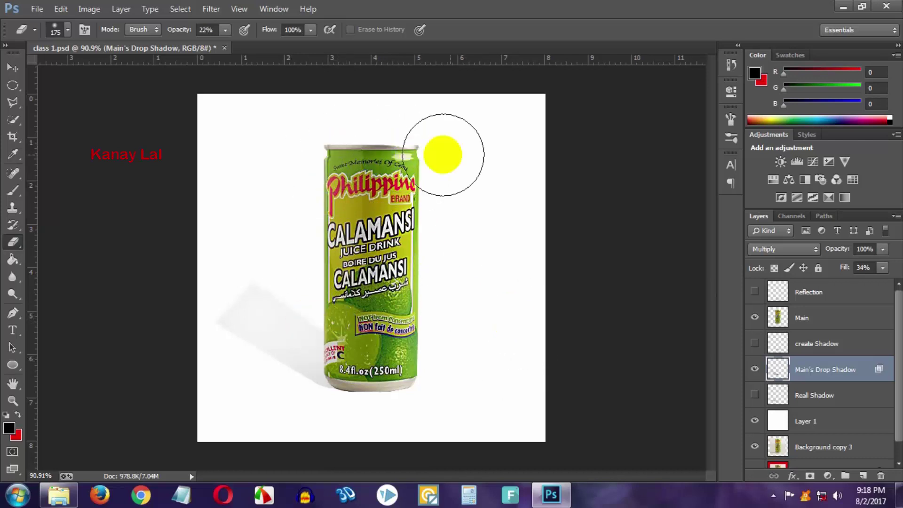
{"action": "left_click_drag", "start_coordinate": [427, 226], "coordinate": [355, 365]}
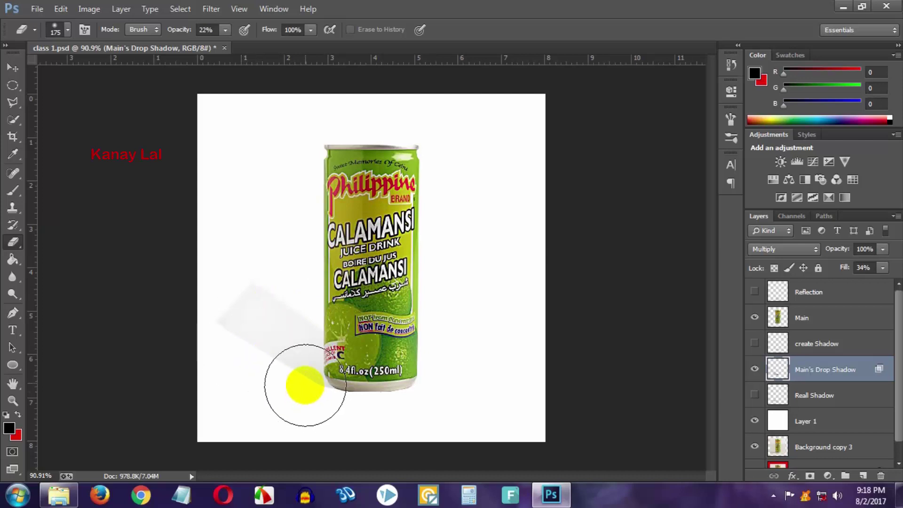
{"action": "left_click_drag", "start_coordinate": [325, 360], "coordinate": [329, 355]}
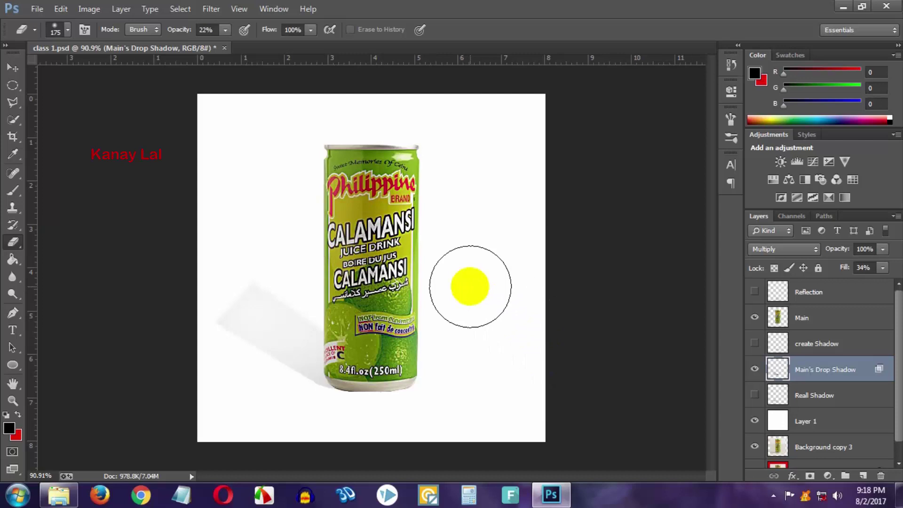
{"action": "left_click", "coordinate": [614, 328]}
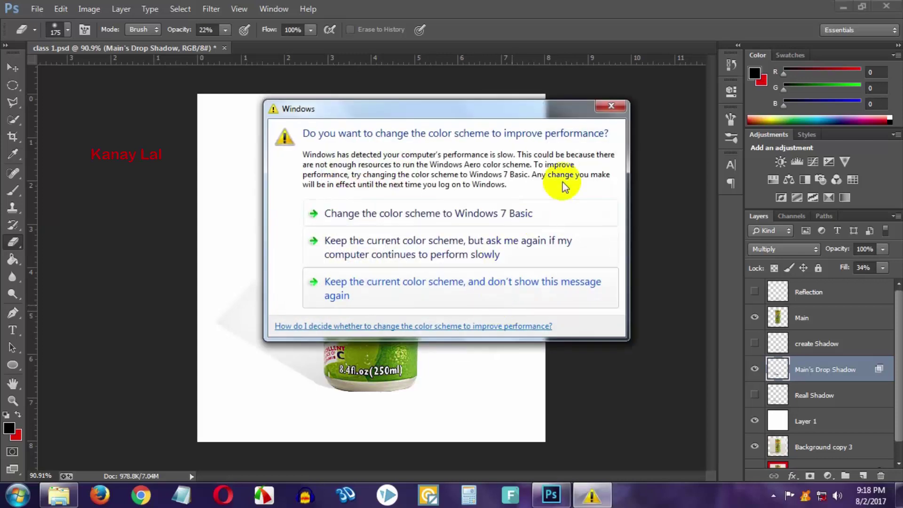
- Keep the current Windows colour scheme and stop the performance warning from showing again
{"action": "left_click", "coordinate": [400, 281]}
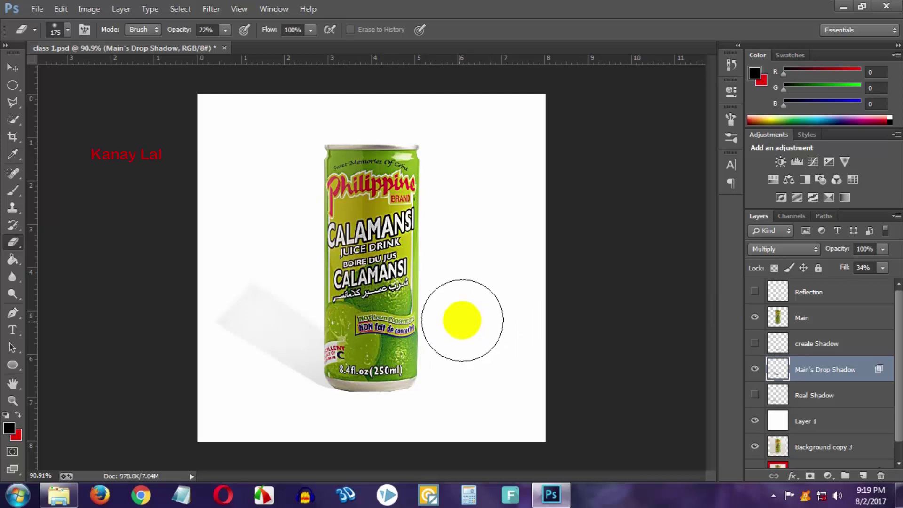
- Erase over the upper end of Main's Drop Shadow at low opacity to soften it further
{"action": "mouse_move", "coordinate": [414, 331]}
{"action": "left_mouse_down"}
{"action": "mouse_move", "coordinate": [148, 256]}
{"action": "mouse_move", "coordinate": [64, 151]}
{"action": "left_mouse_up"}
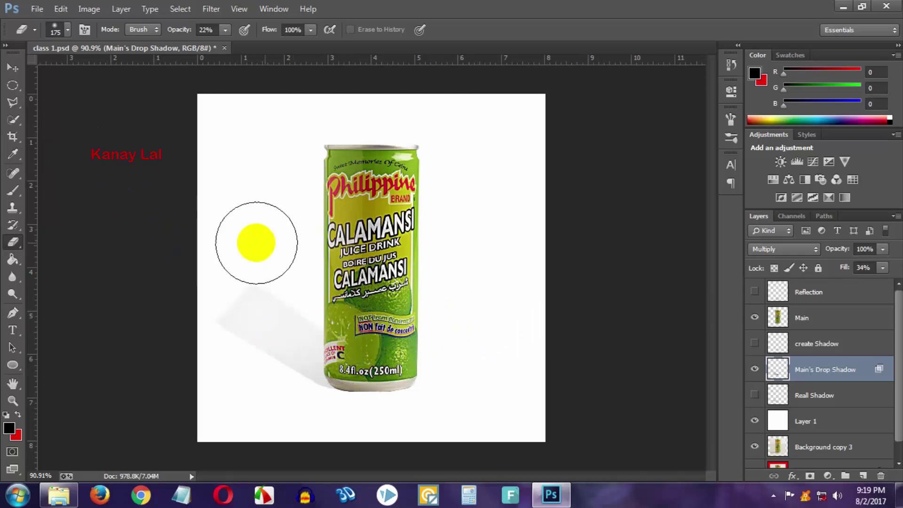
{"action": "left_click", "coordinate": [351, 203]}
{"action": "left_click_drag", "start_coordinate": [151, 258], "coordinate": [155, 272]}
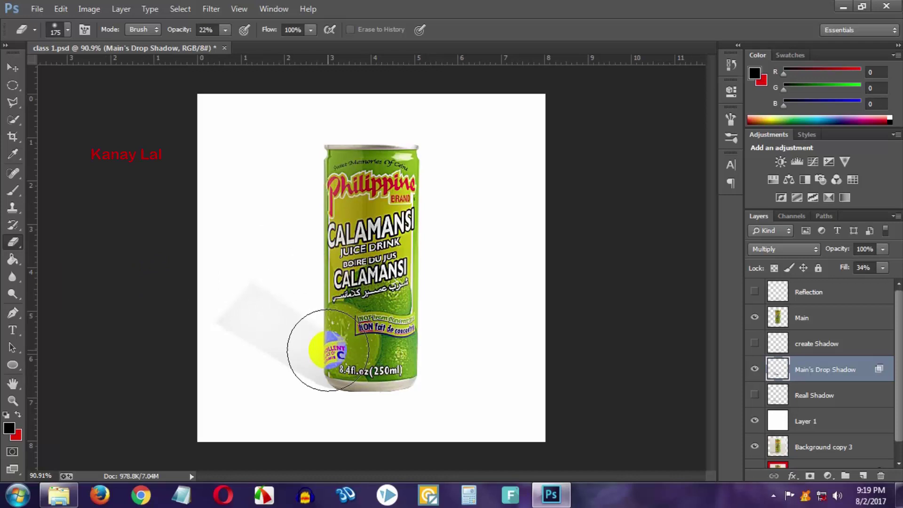
{"action": "left_click_drag", "start_coordinate": [327, 350], "coordinate": [371, 322]}
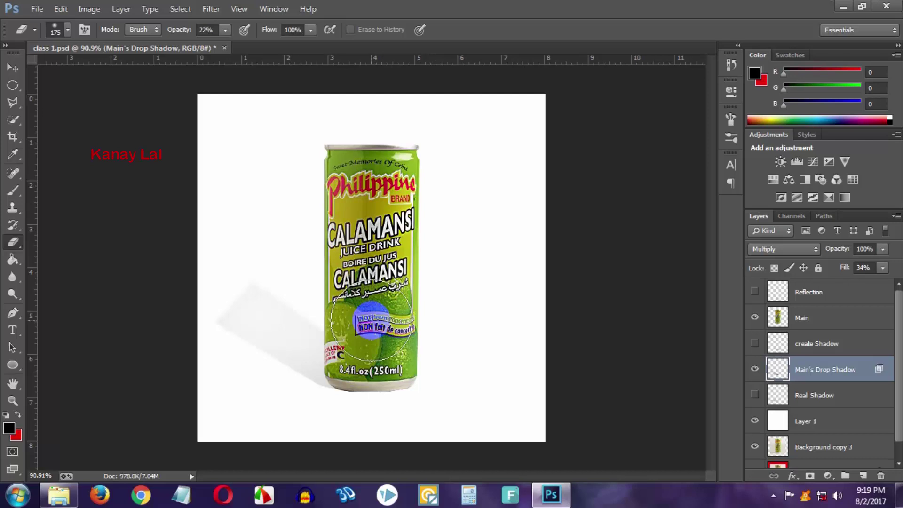
{"action": "left_click_drag", "start_coordinate": [371, 322], "coordinate": [369, 323]}
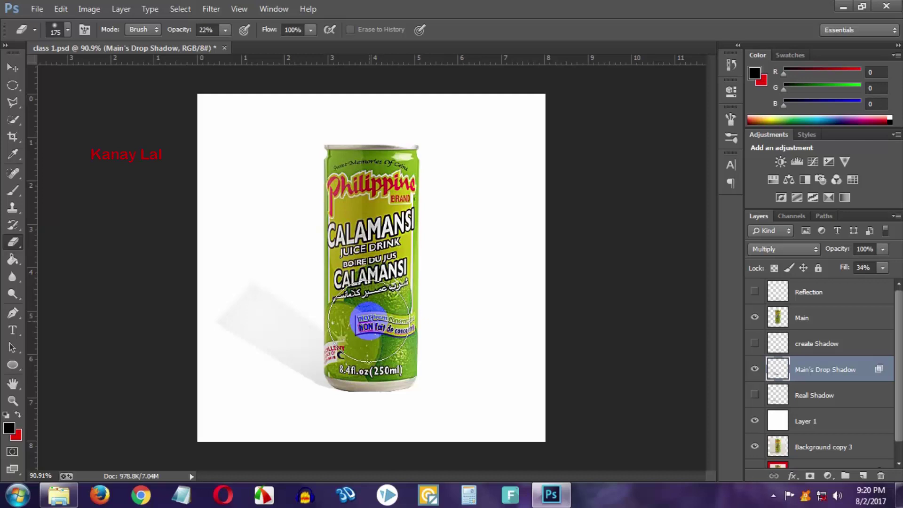
{"action": "left_click_drag", "start_coordinate": [369, 323], "coordinate": [423, 313]}
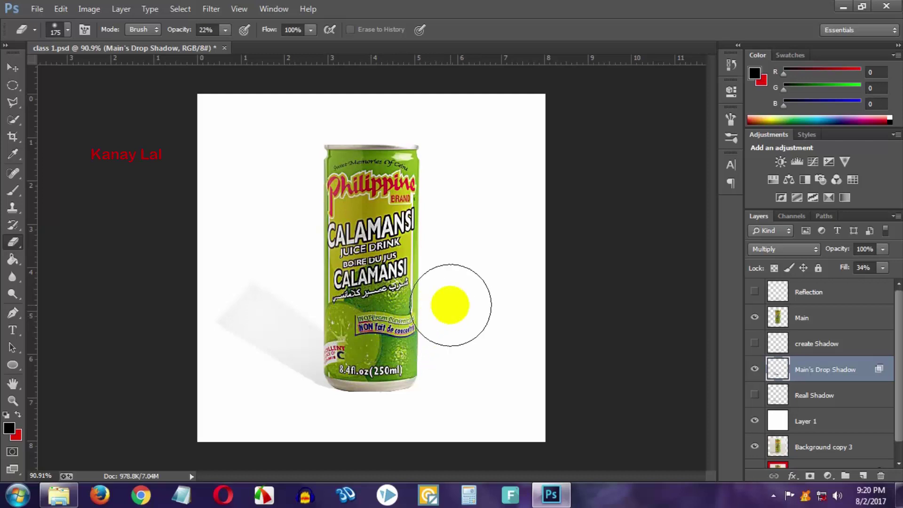